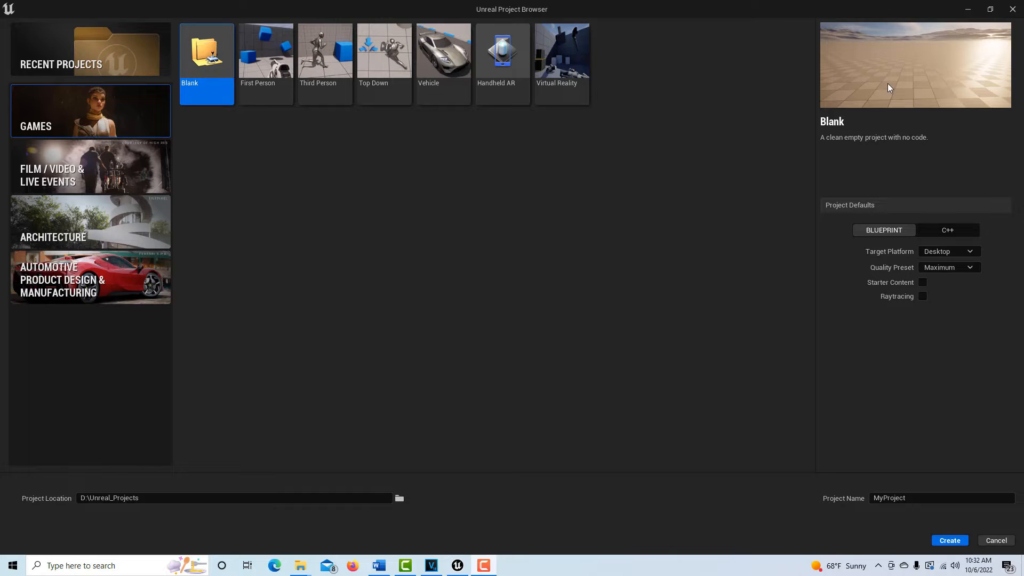
Step: Create a Blank games project named Comp77
left_click(913, 500)
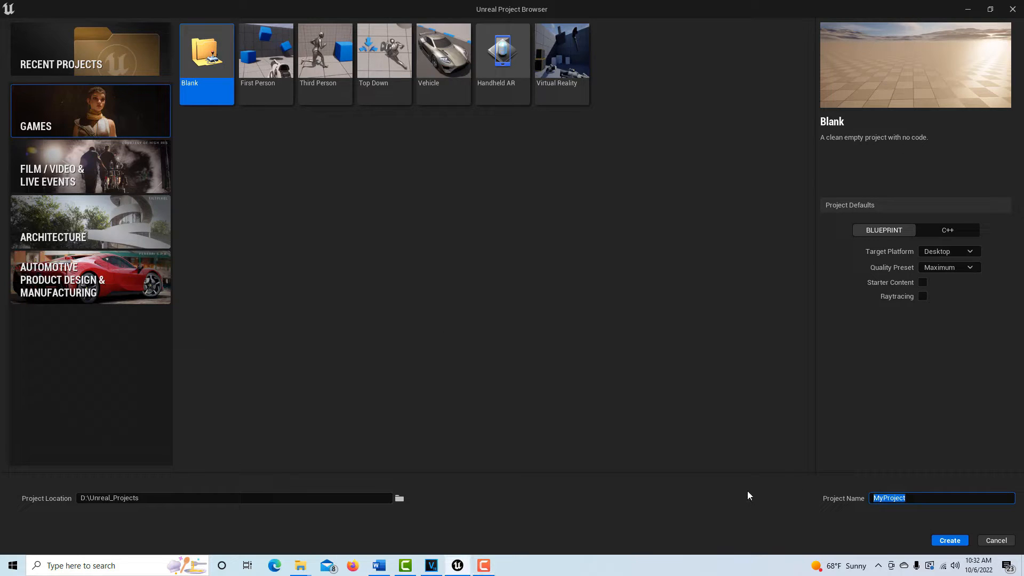
type("Comp77")
left_click(944, 541)
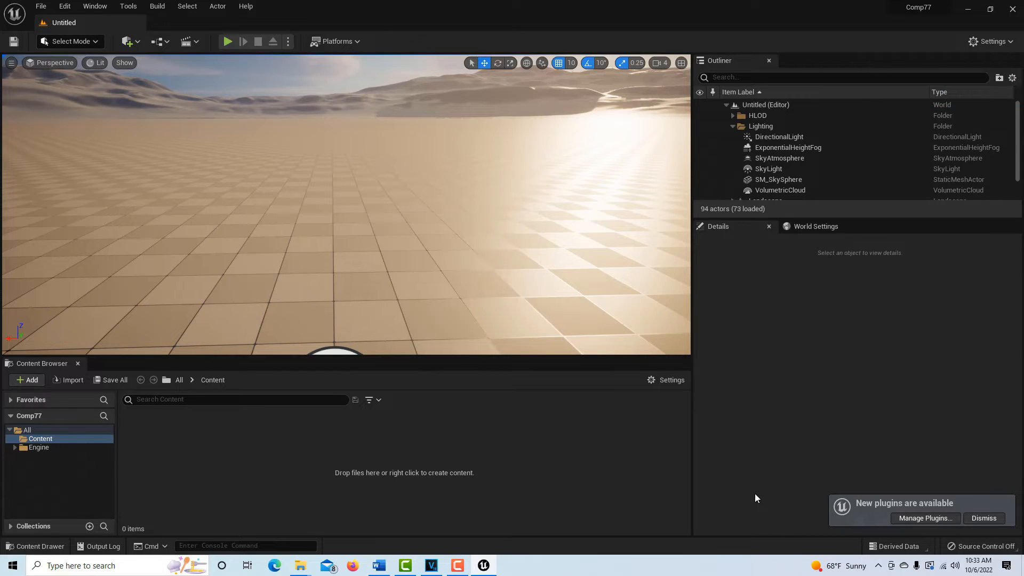
Step: Switch to VEGAS Pro and review the green-screen clip, the PNG image sequence render settings and the workflow outline on the timeline
left_click(432, 566)
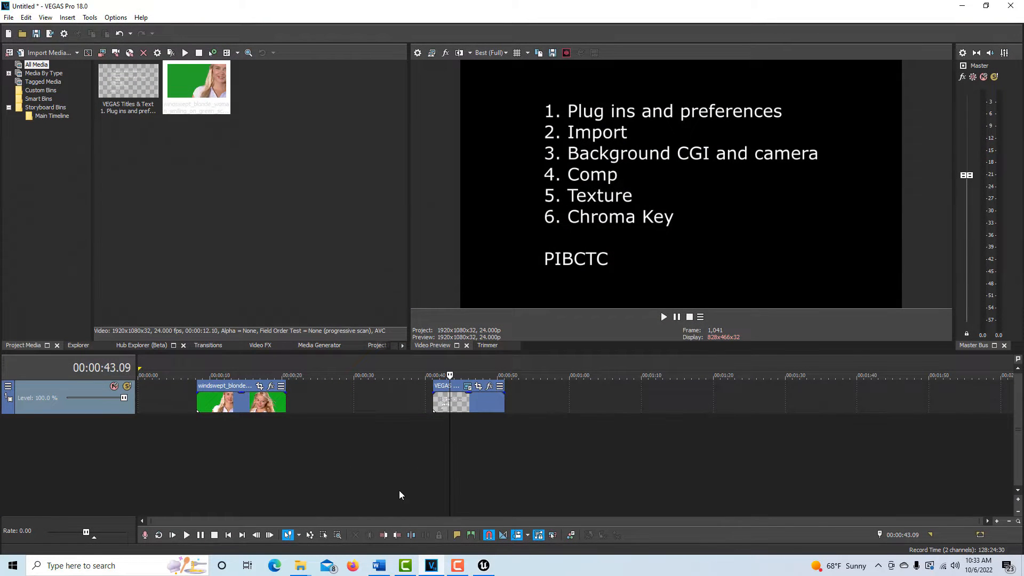
left_click(236, 464)
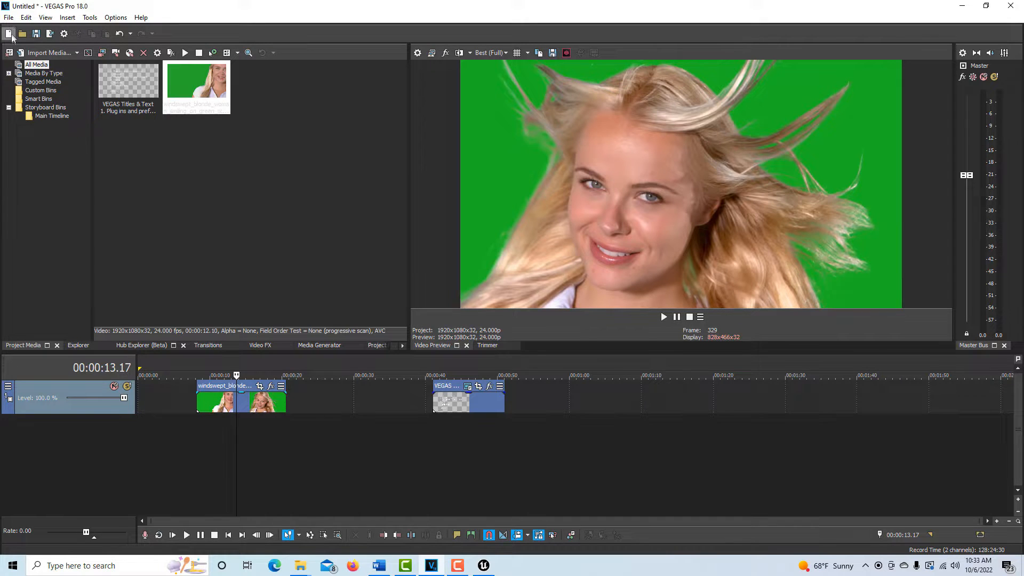
left_click(9, 18)
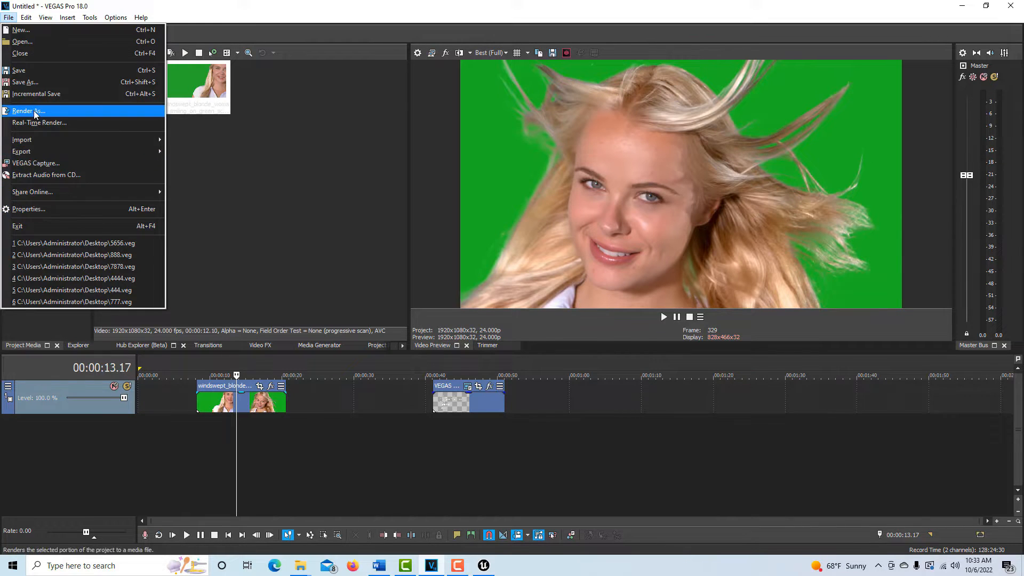
left_click(35, 111)
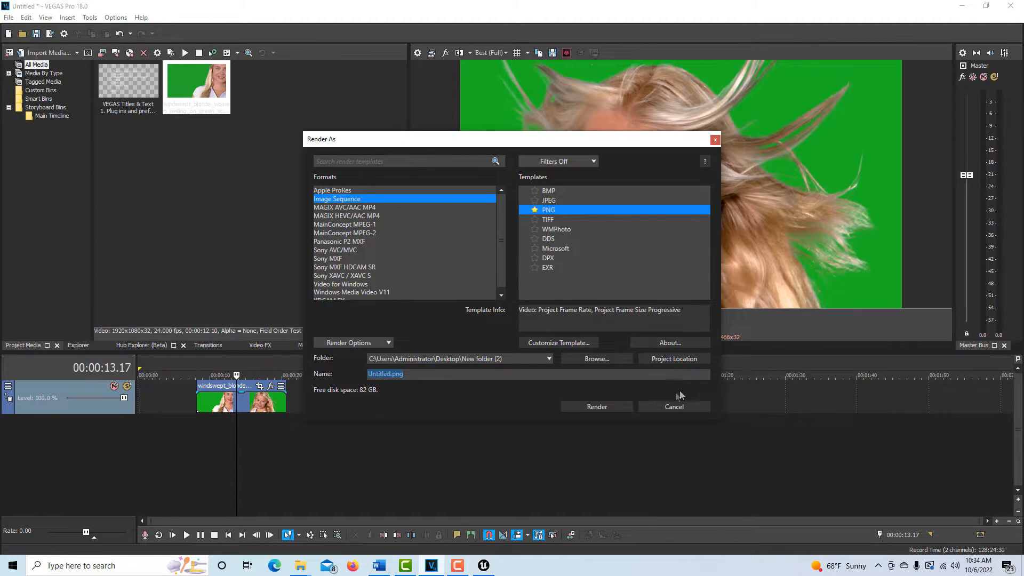
left_click(673, 407)
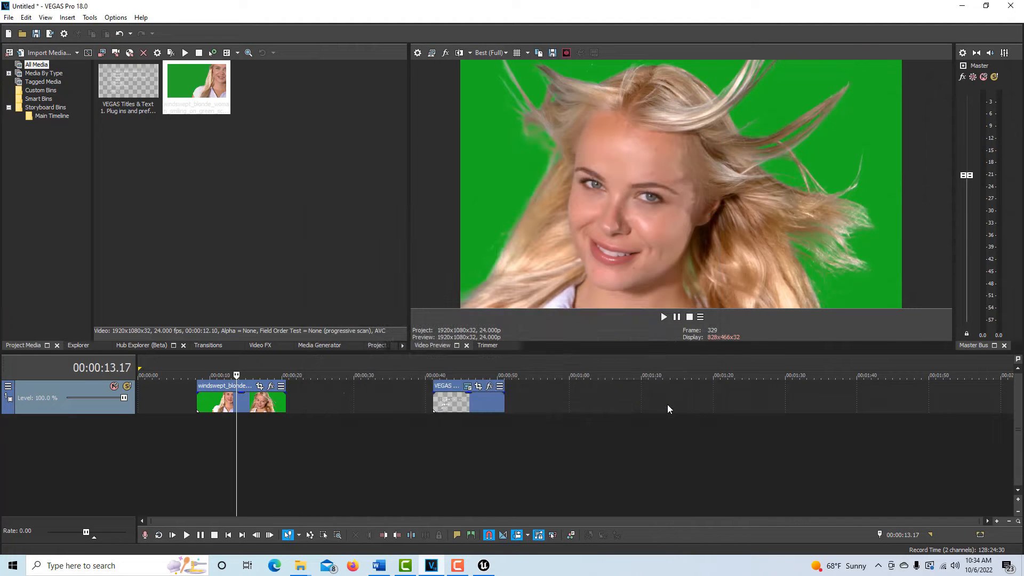
left_click(446, 423)
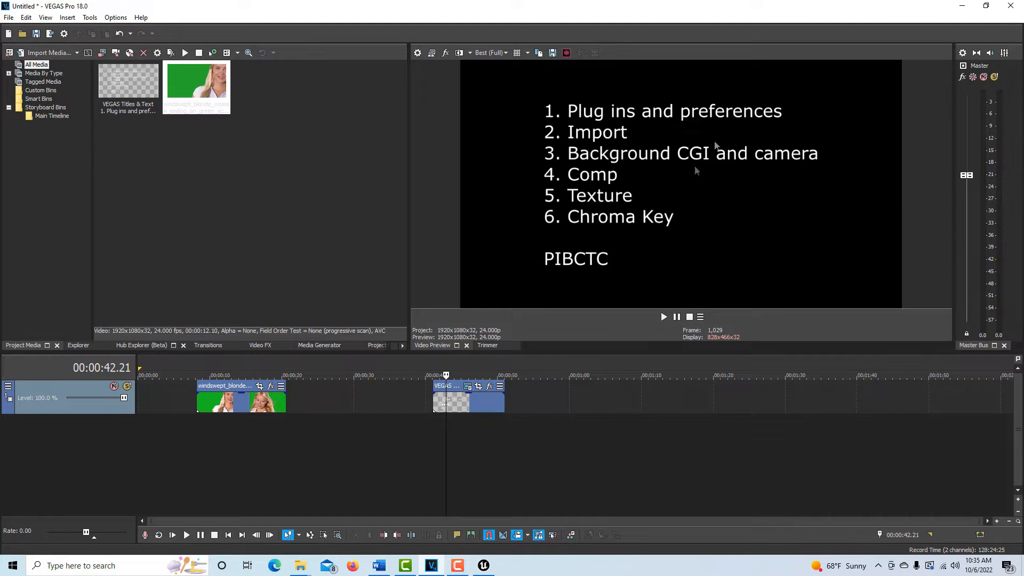
Step: Switch back to Unreal Editor and set the project's alpha channel support in post processing to Linear color space only
mouse_move(484, 568)
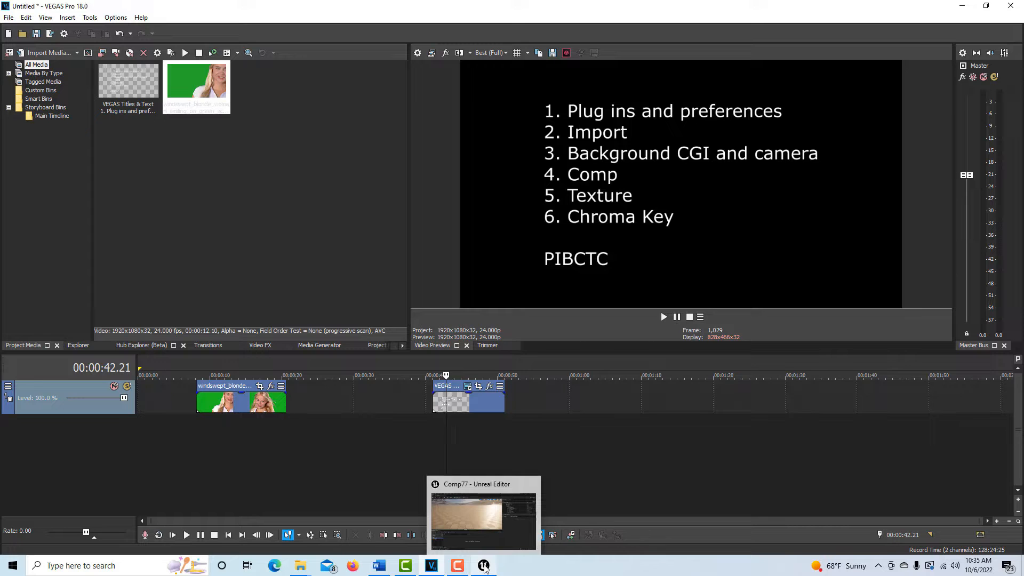
left_click(485, 534)
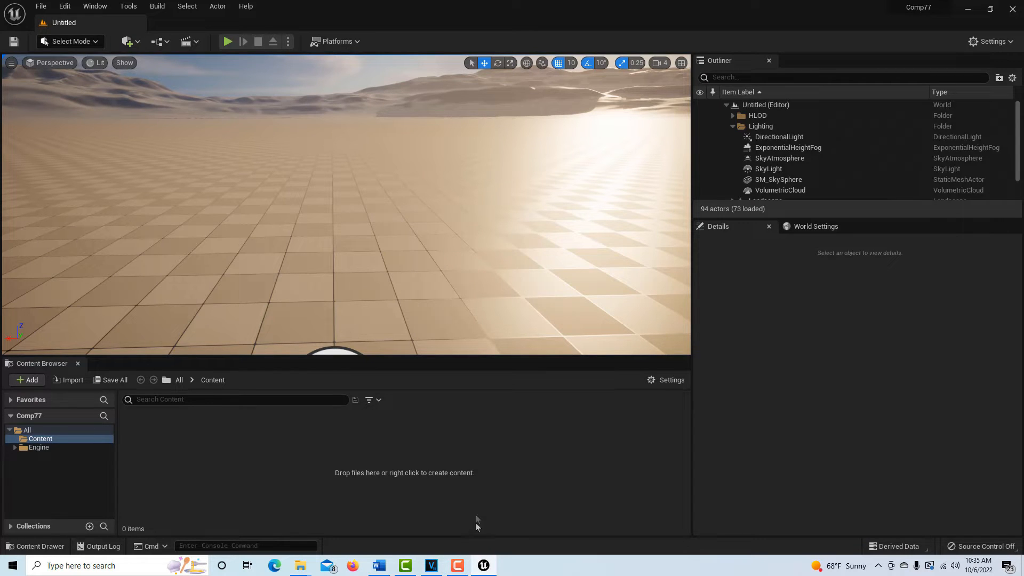
left_click(64, 6)
left_click(192, 166)
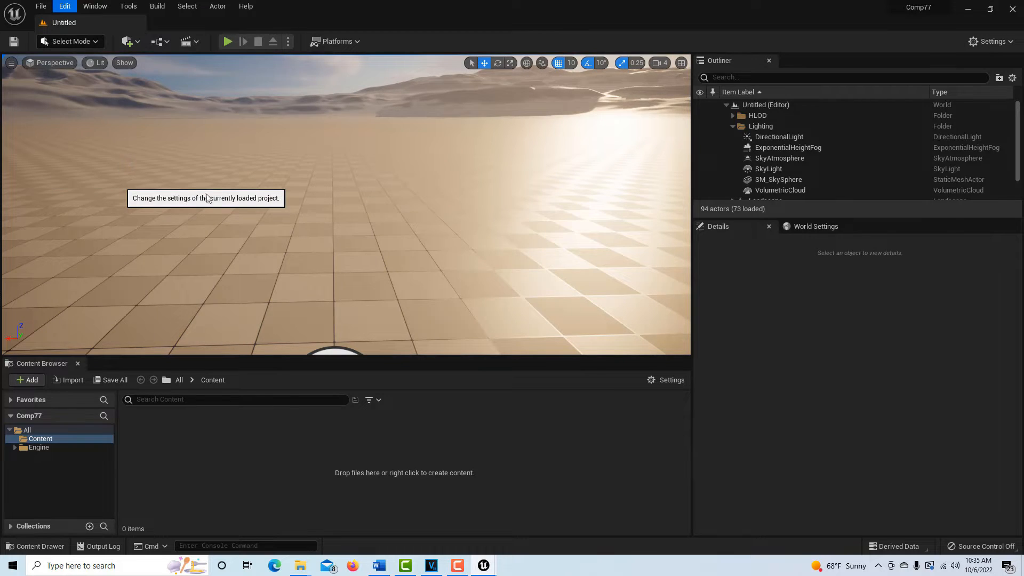
type("a")
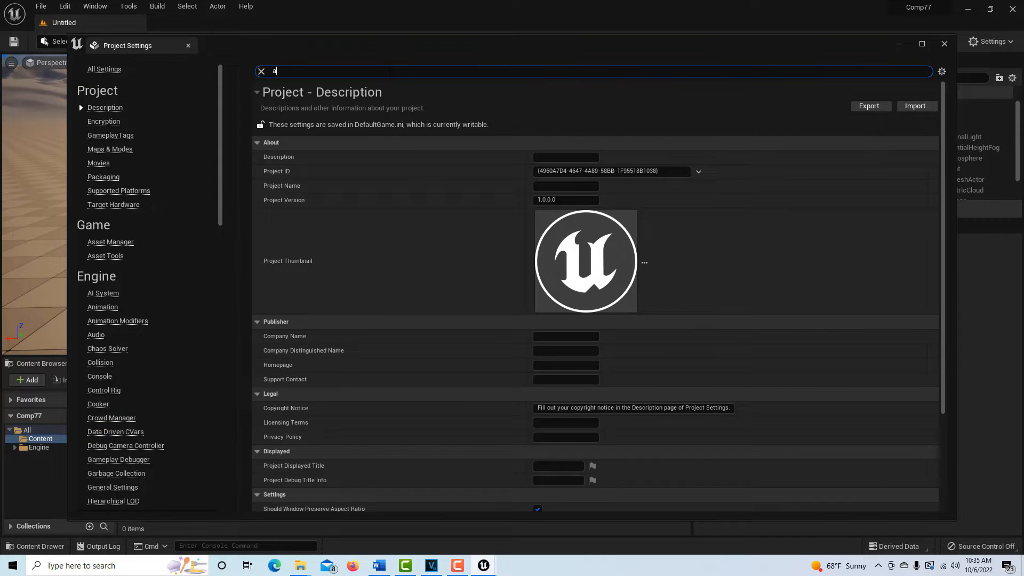
type("lpha")
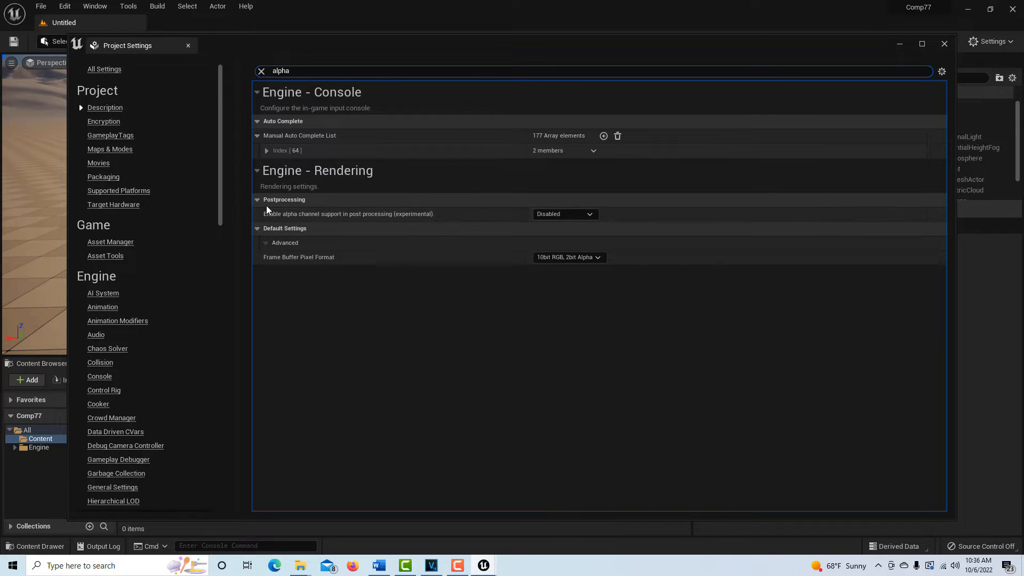
mouse_move(287, 219)
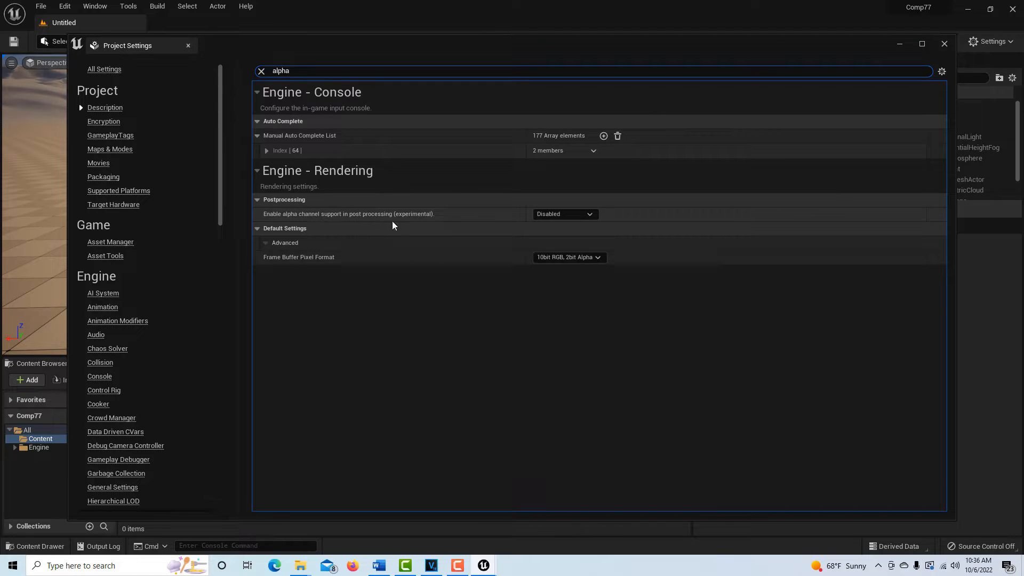
left_click(590, 214)
left_click(588, 235)
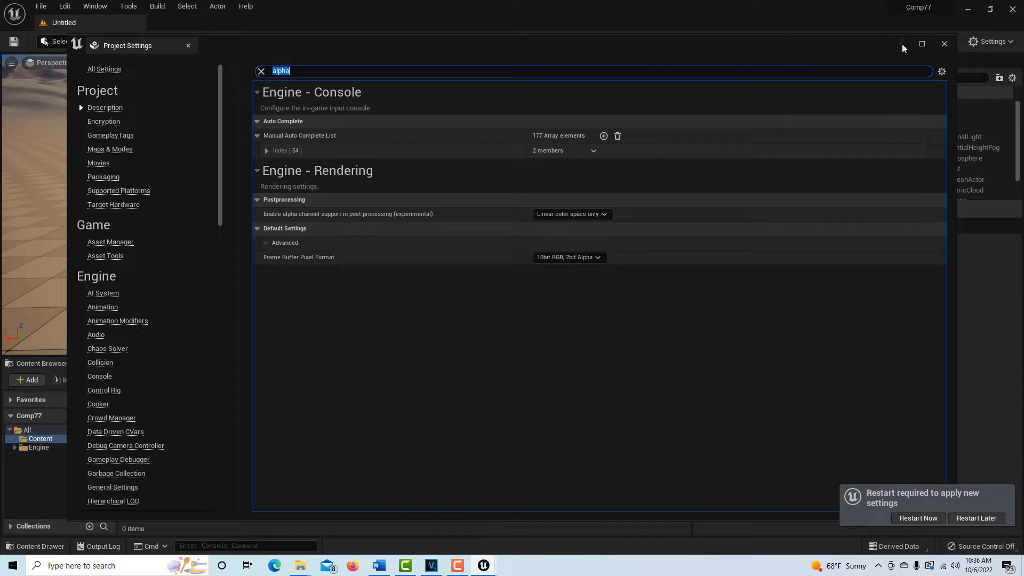
left_click(945, 44)
Step: Enable the Composure plugin and restart the editor to apply the new settings
left_click(64, 7)
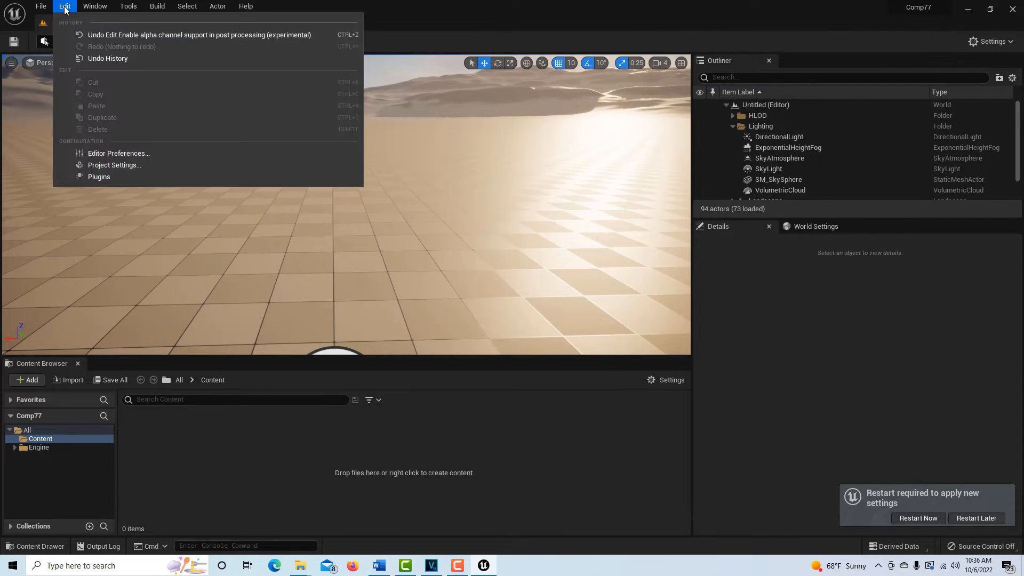
left_click(111, 177)
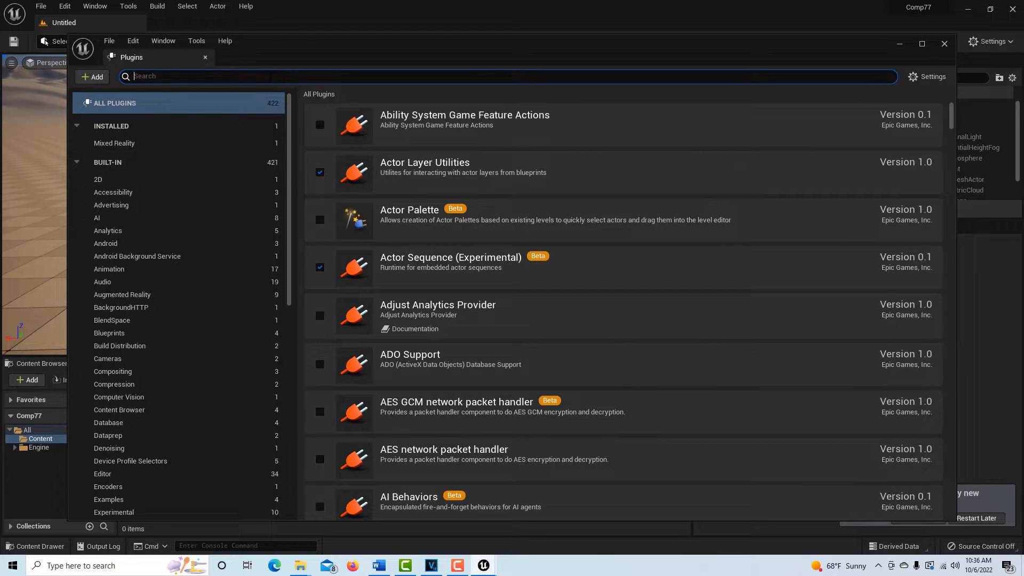
type("composure")
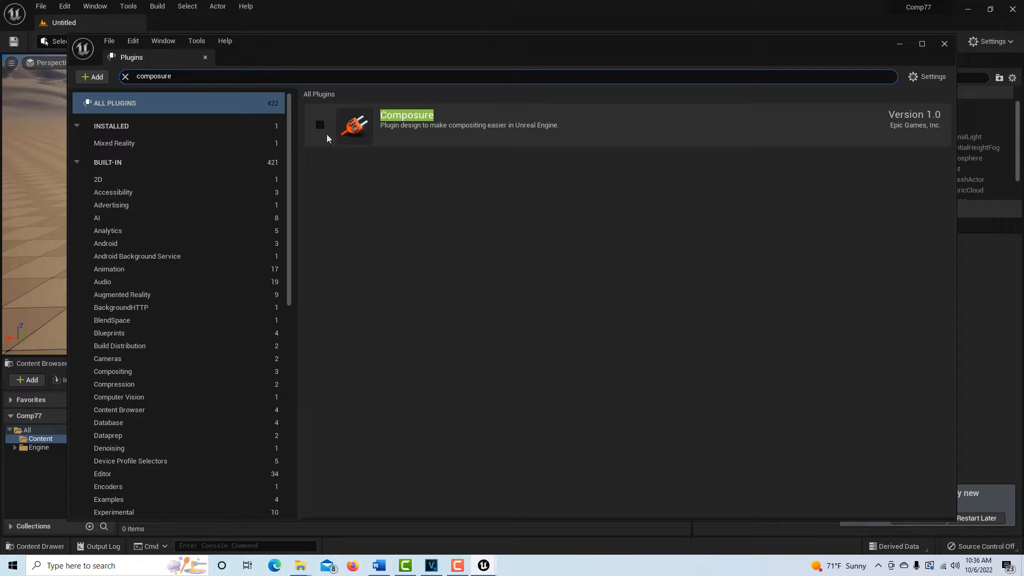
left_click(321, 125)
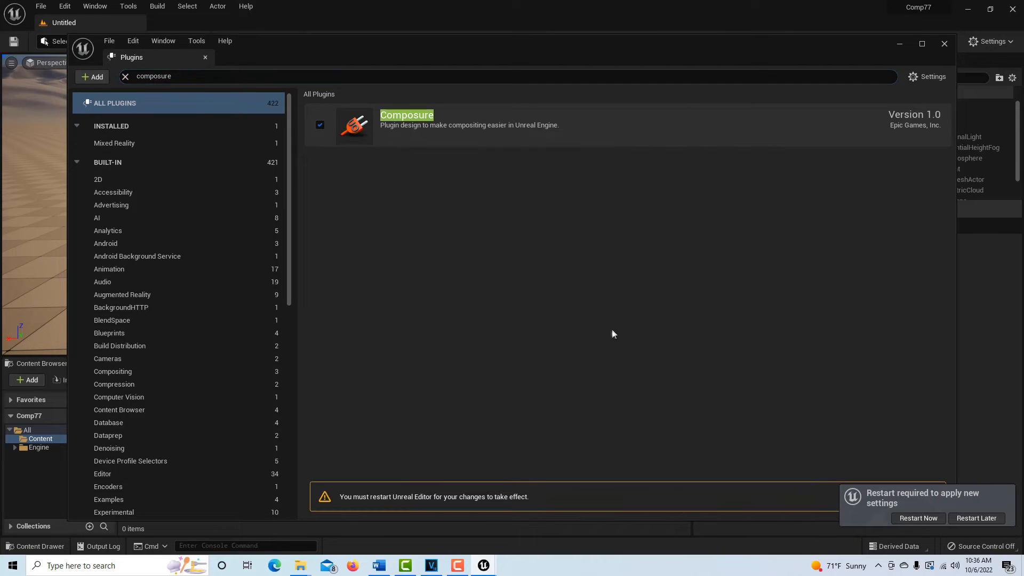
left_click(917, 518)
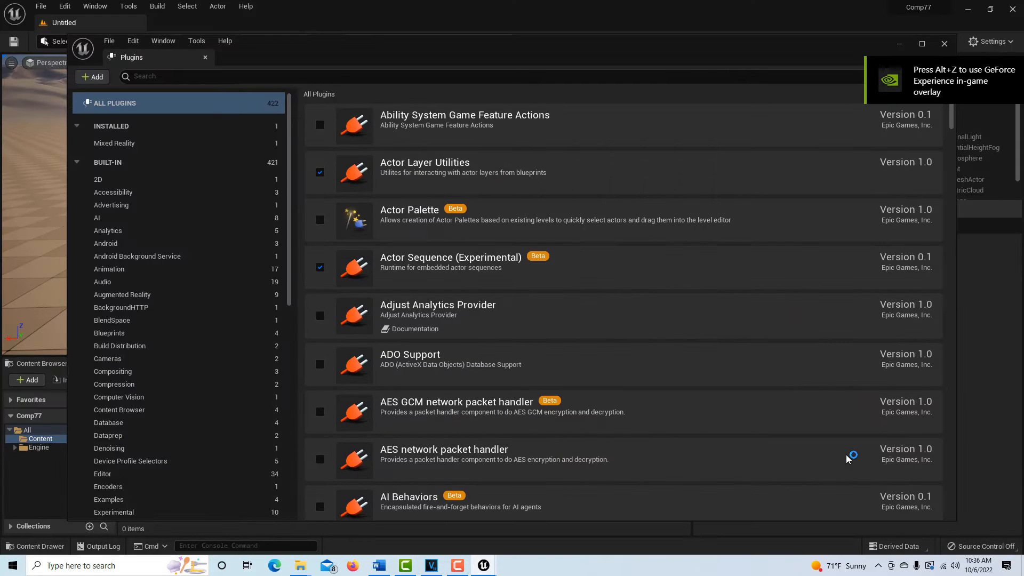
left_click(944, 43)
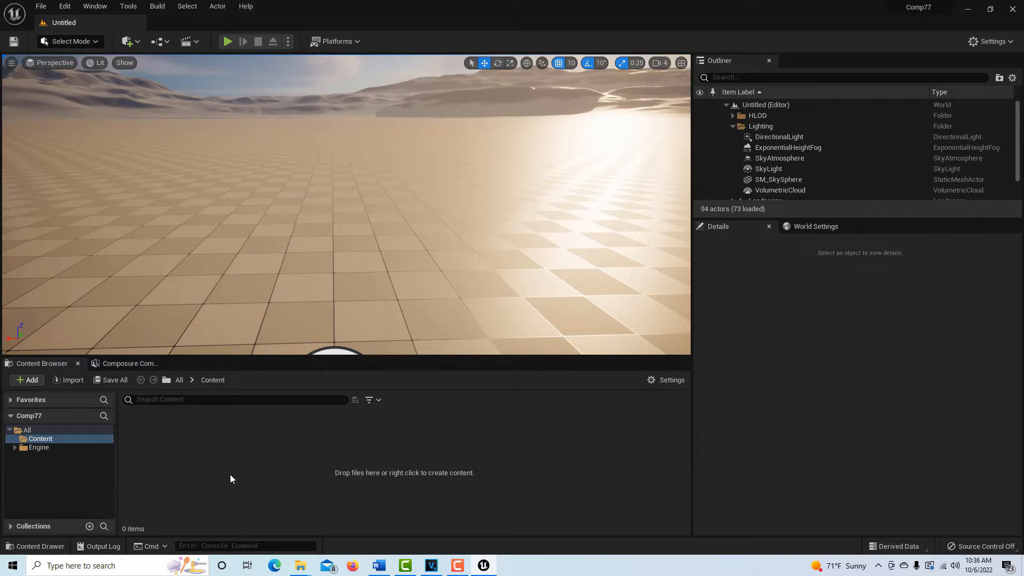
Step: Create an Img Media Source in the Content folder and point its sequence path to Untitled_000000.png in New folder (2)
right_click(230, 447)
mouse_move(279, 365)
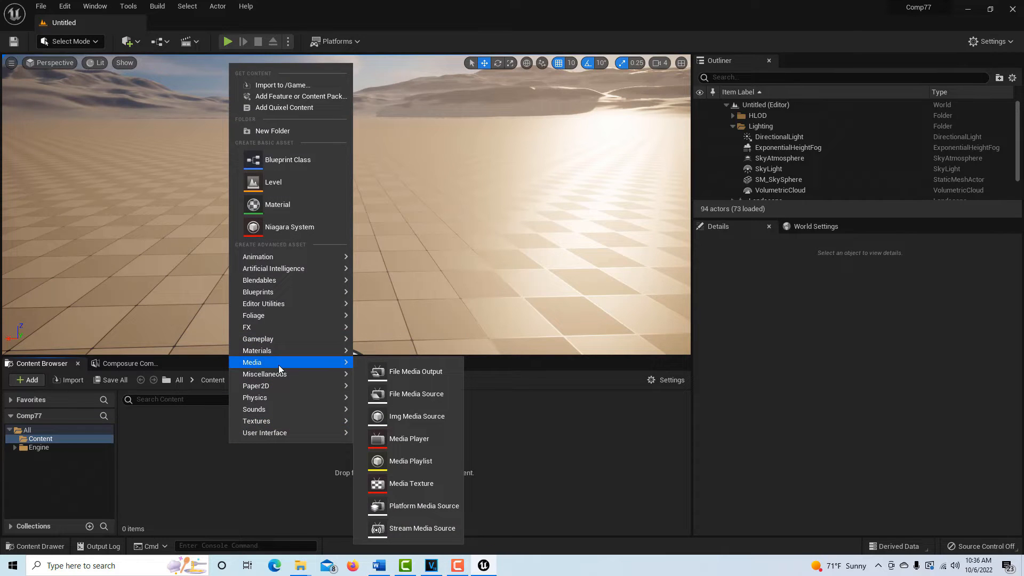
left_click(429, 415)
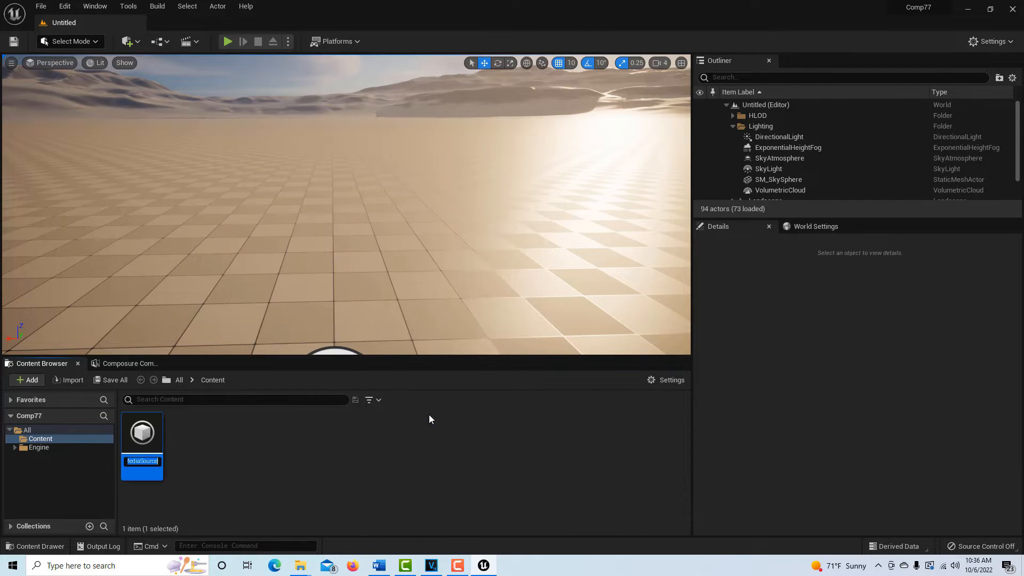
double_click(148, 440)
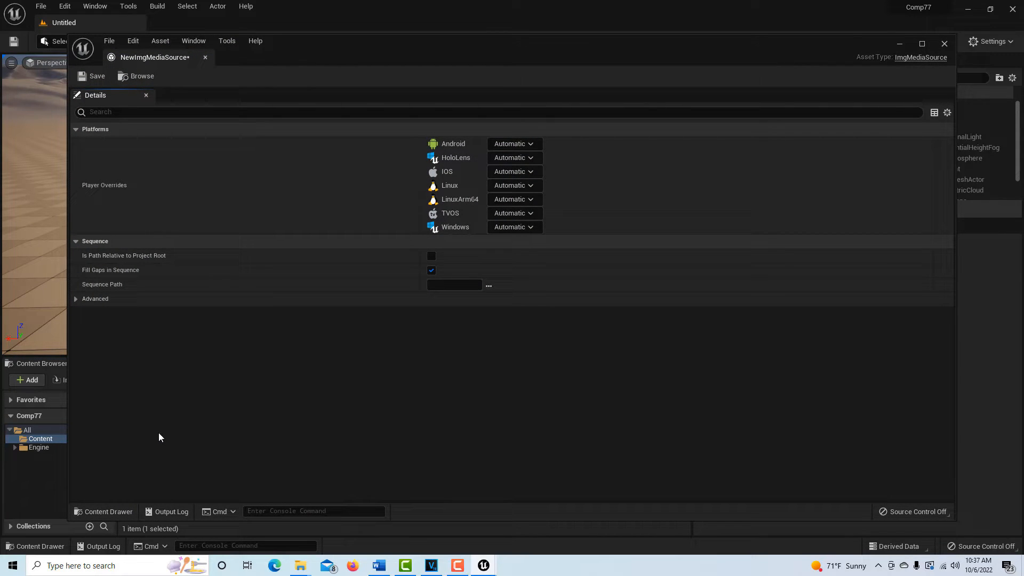
left_click(489, 285)
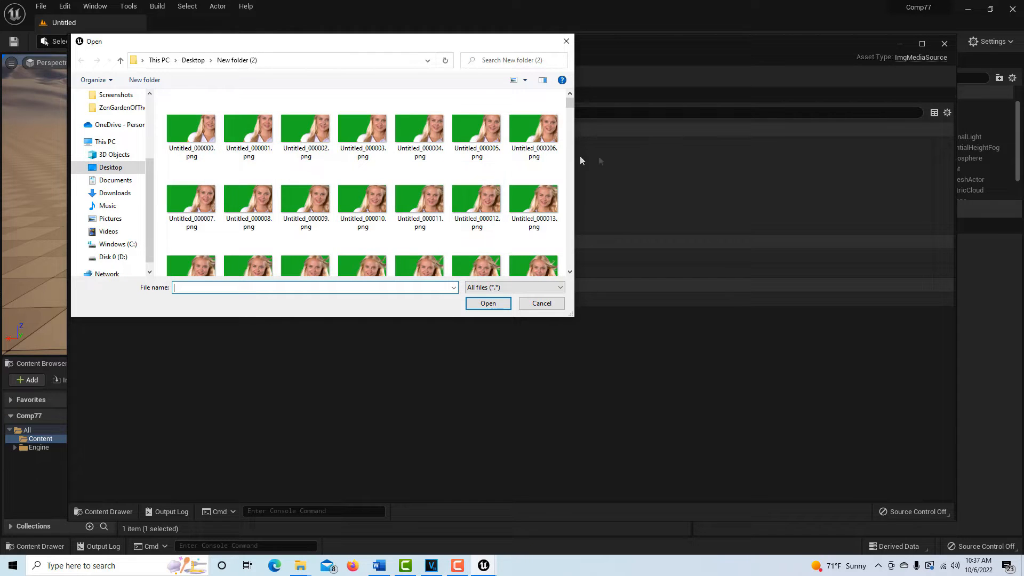
left_click(182, 126)
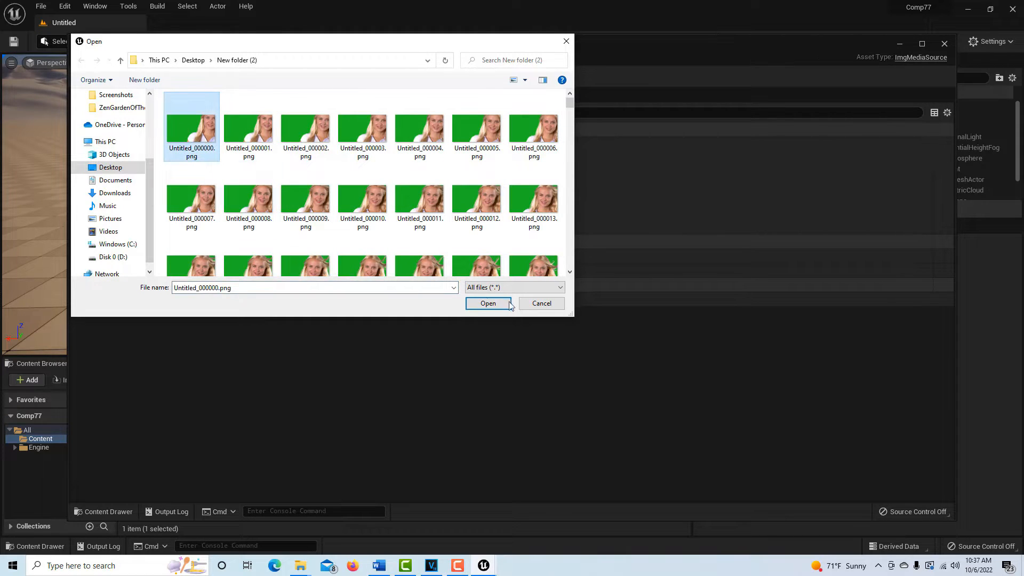
left_click(488, 304)
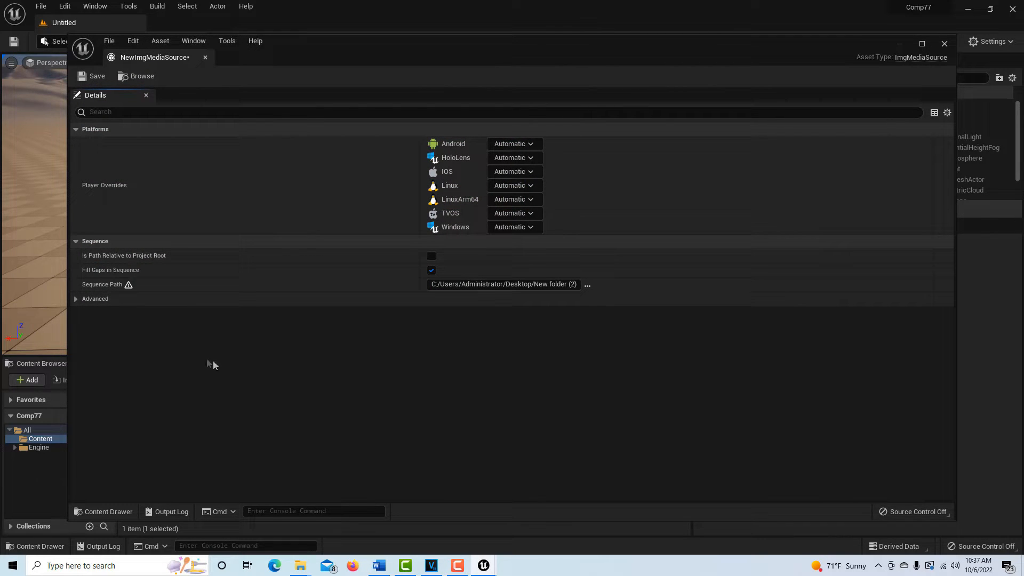
Step: Set the image media source's Frame Rate Override to 29.97 fps (NTSC/30), then save and close the asset
left_click(76, 298)
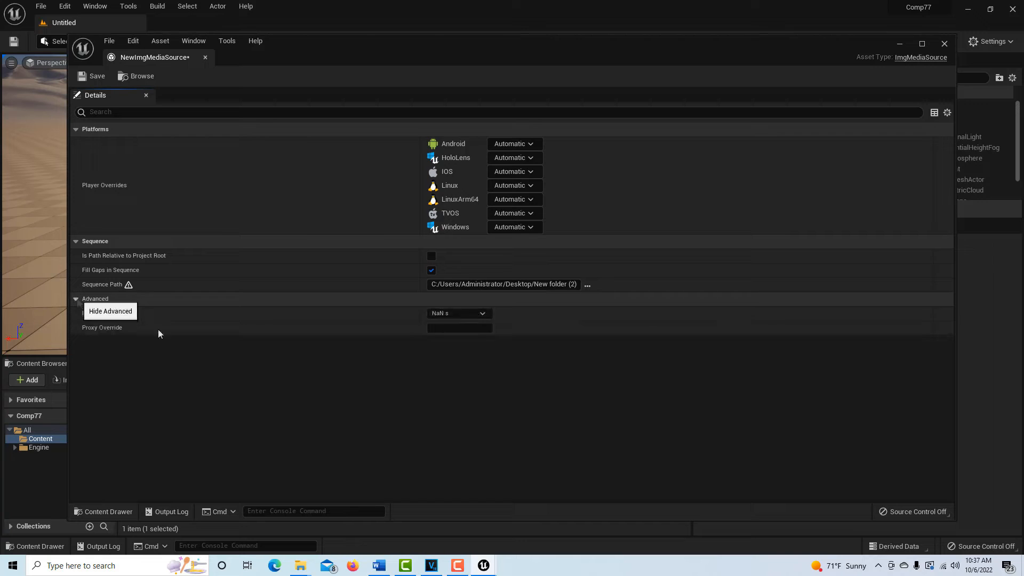
left_click(482, 316)
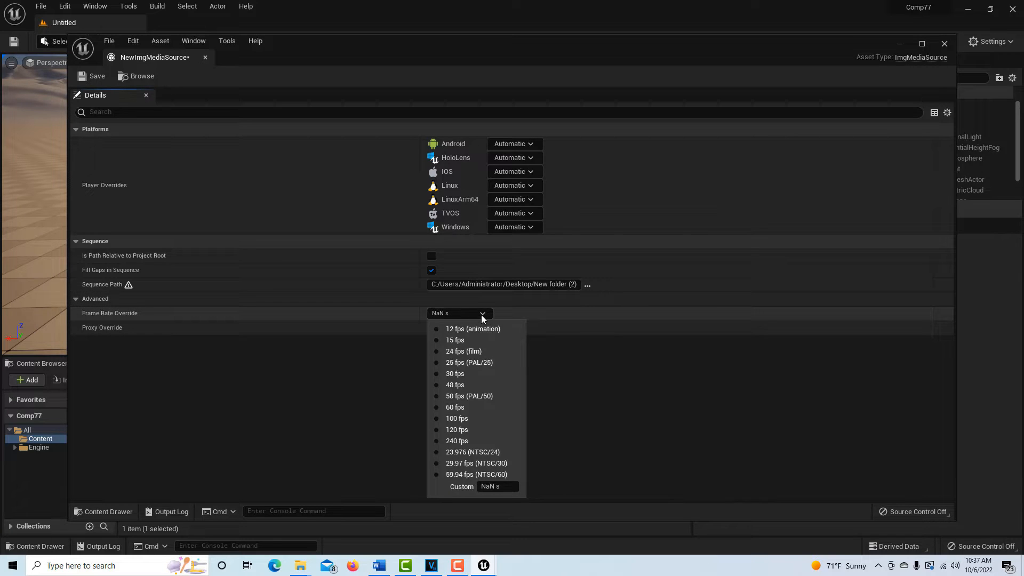
left_click(437, 464)
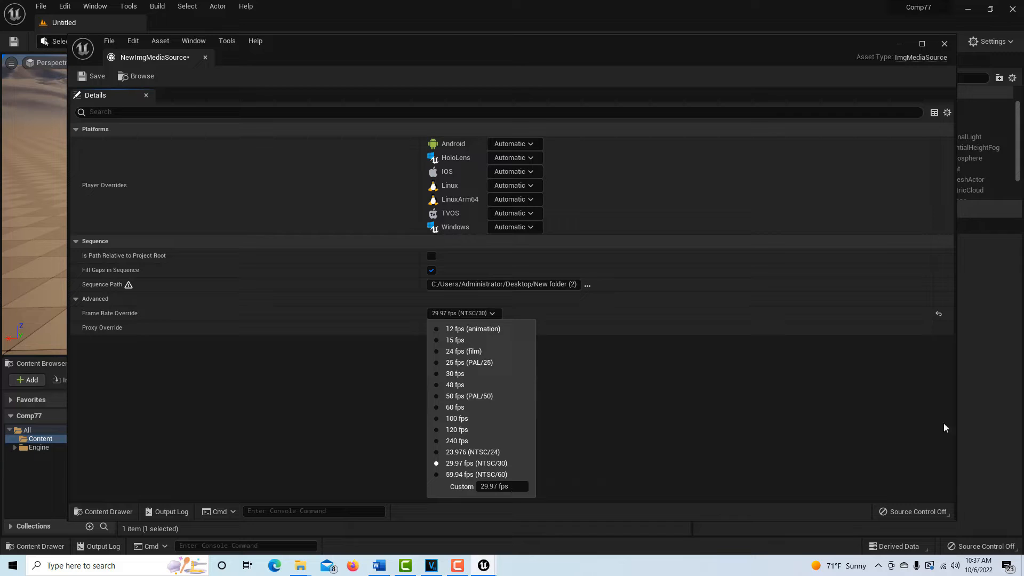
left_click(840, 427)
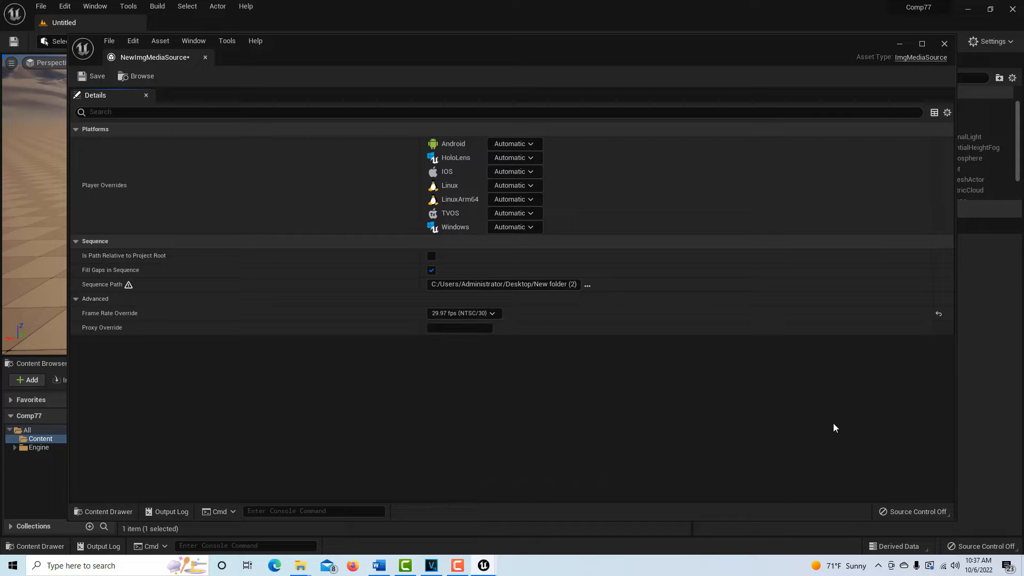
left_click(93, 78)
left_click(945, 43)
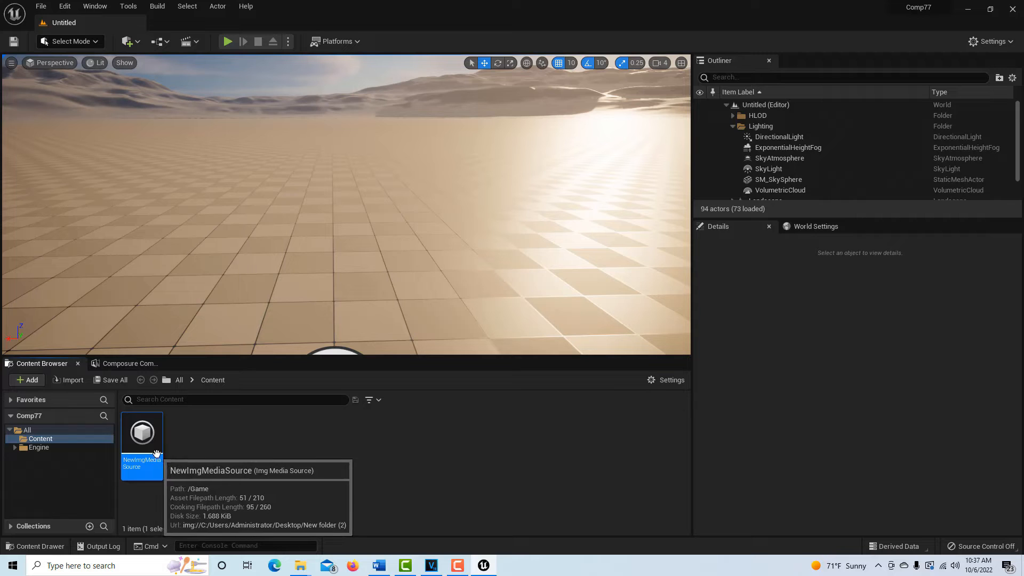
Step: Create a Media Player asset in the Content folder
right_click(220, 444)
mouse_move(261, 350)
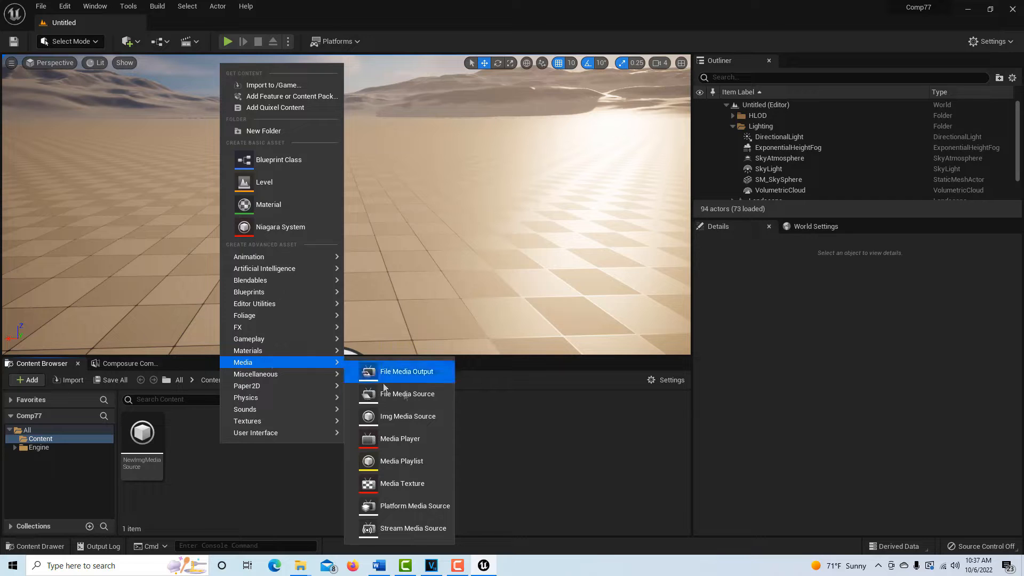
left_click(408, 437)
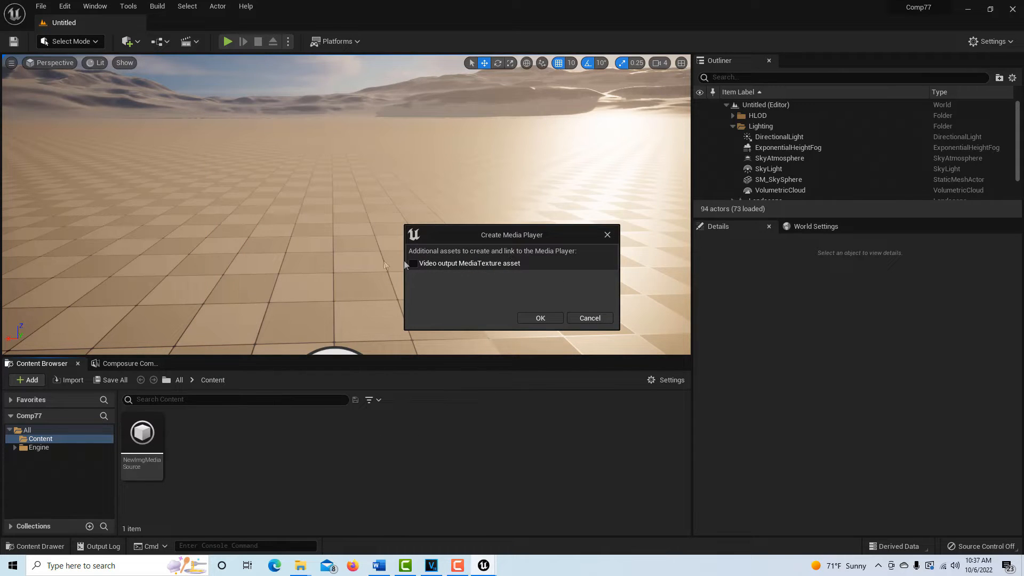
left_click(549, 319)
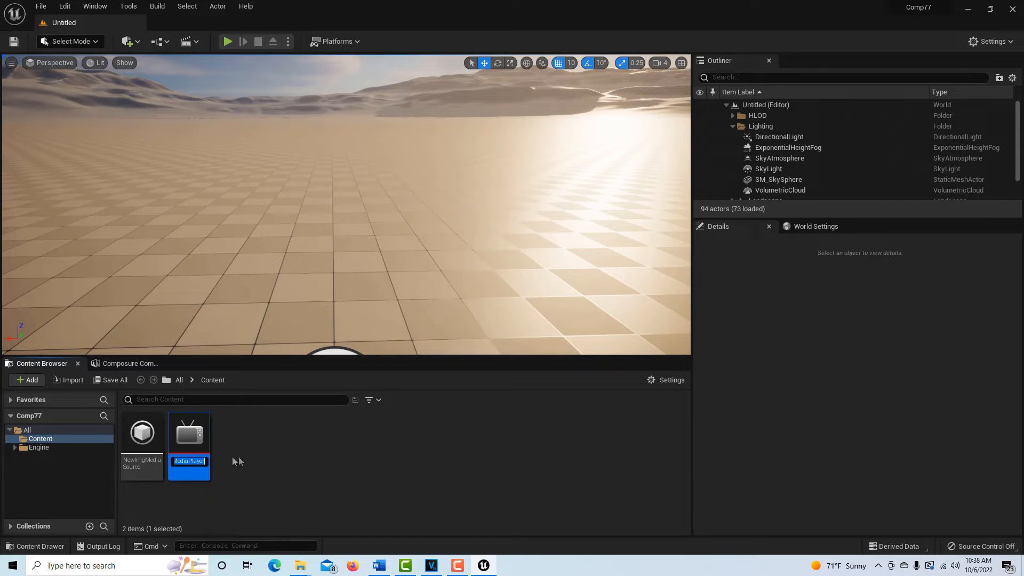
Step: Open the new media player, load NewImgMediaSource into it, and enable Loop playback before minimizing its editor
left_click(200, 439)
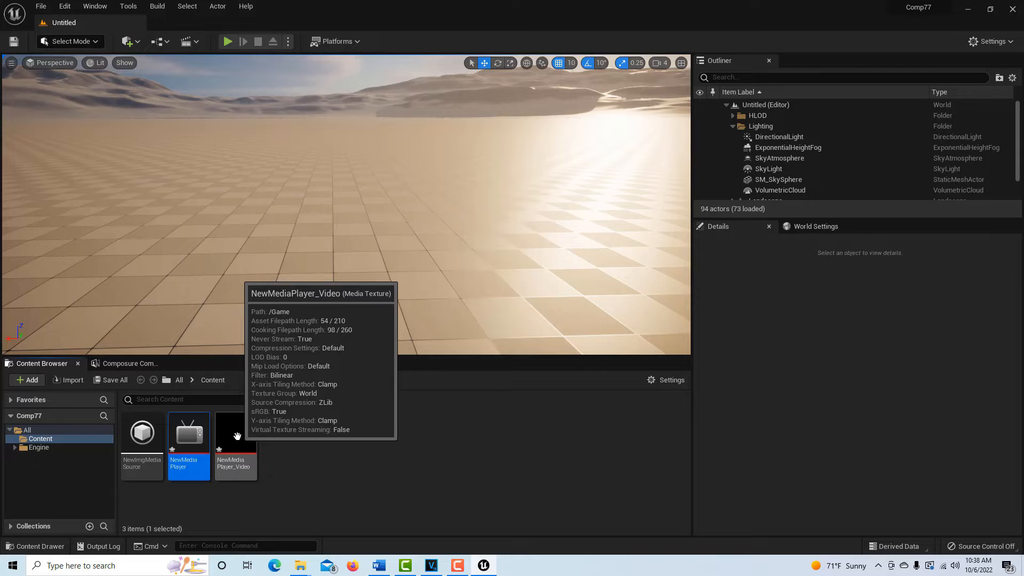
double_click(189, 437)
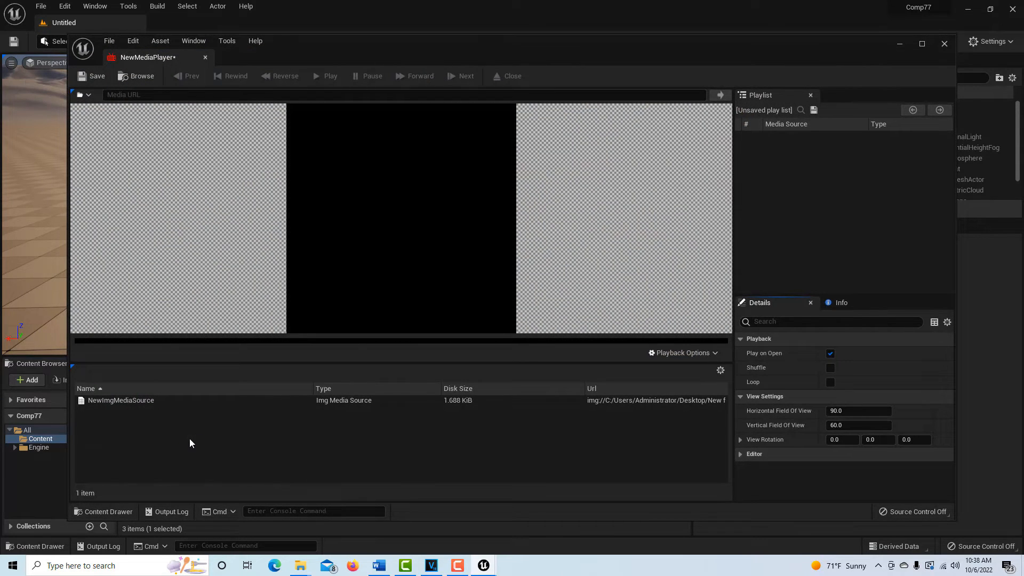
double_click(117, 402)
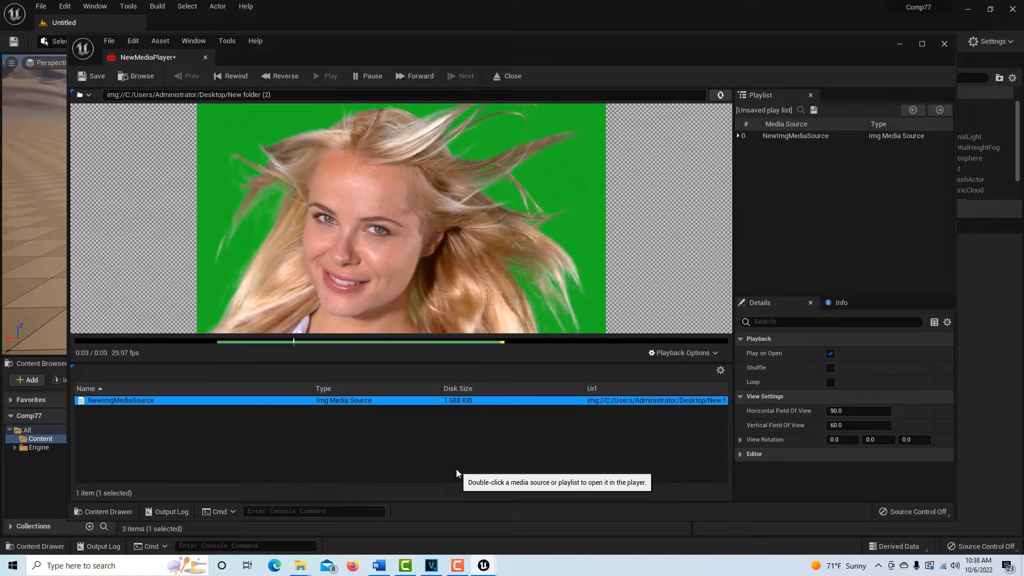
left_click(831, 382)
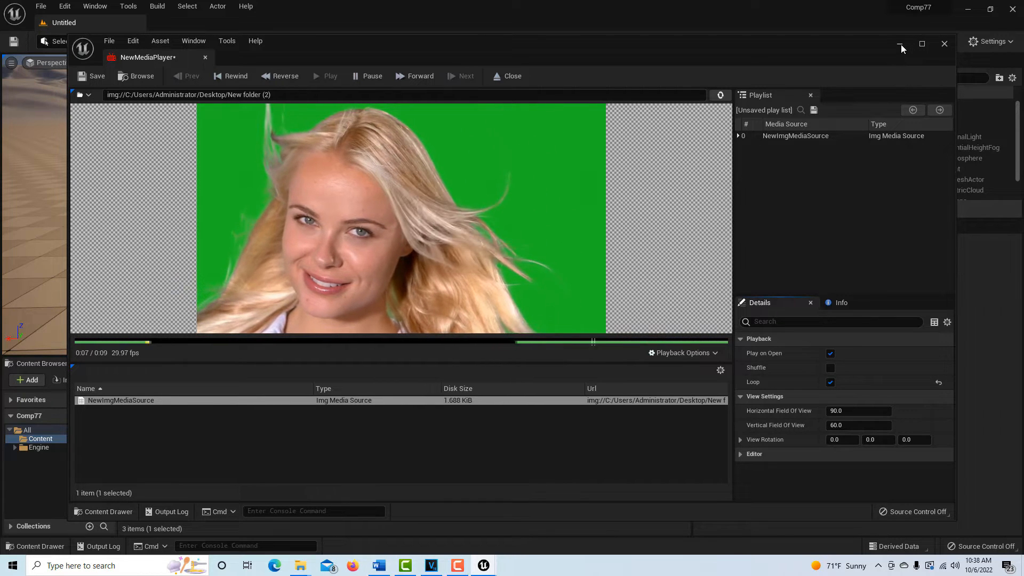
left_click(899, 44)
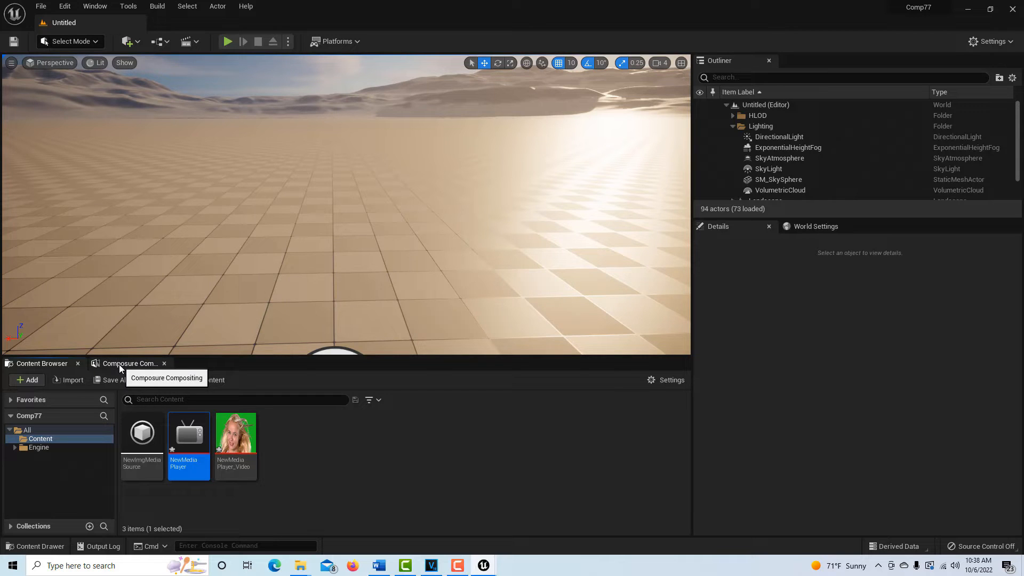
Step: Make sure the Composure Compositing panel is enabled among the virtual production tools and bring it to the front
left_click(91, 7)
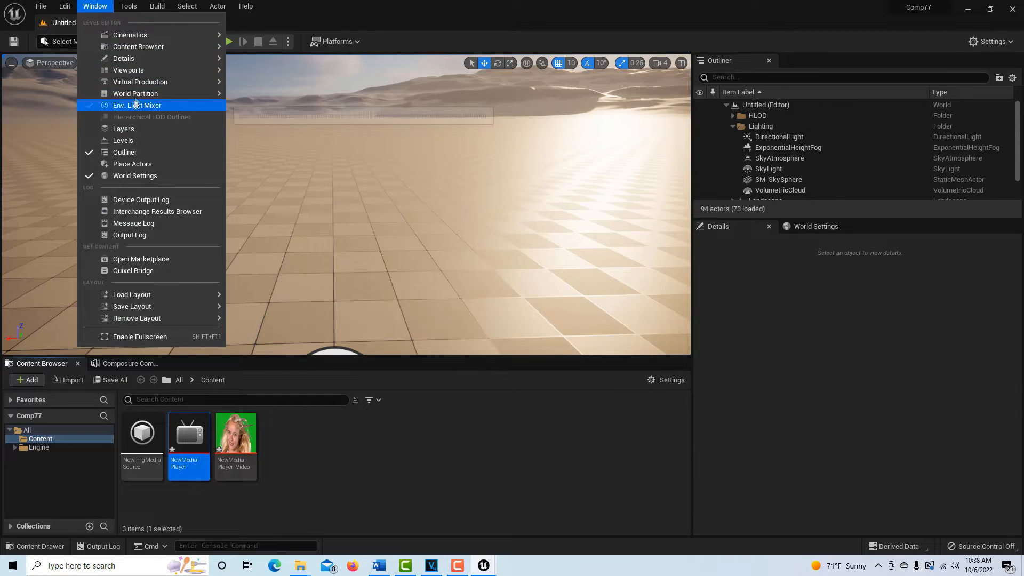
mouse_move(140, 81)
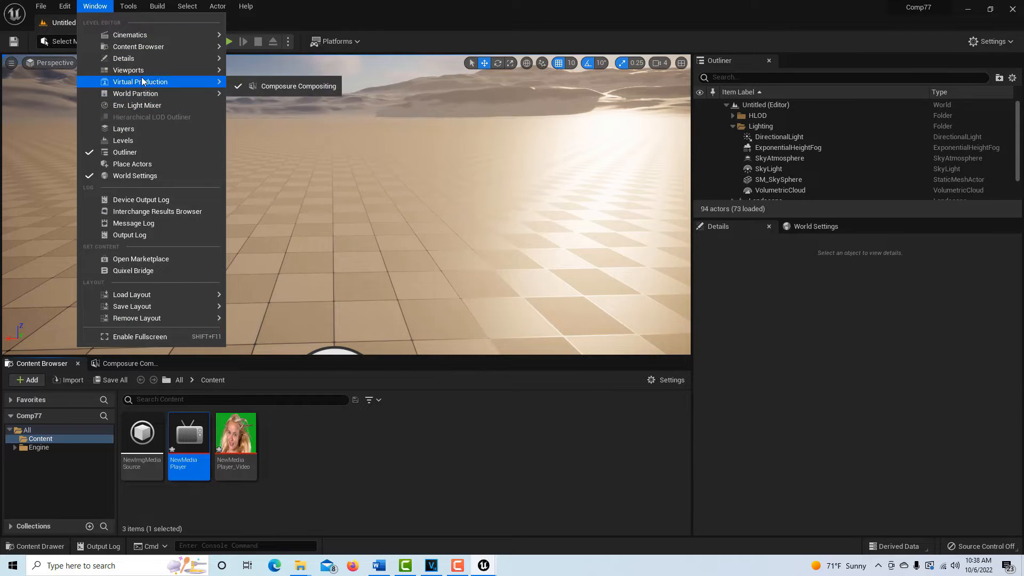
left_click(503, 426)
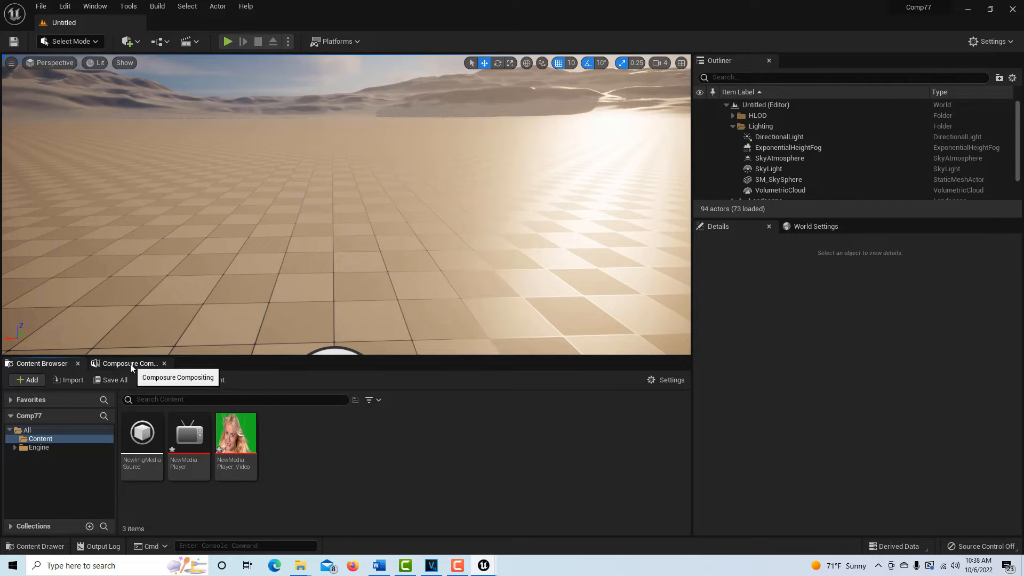
left_click(131, 364)
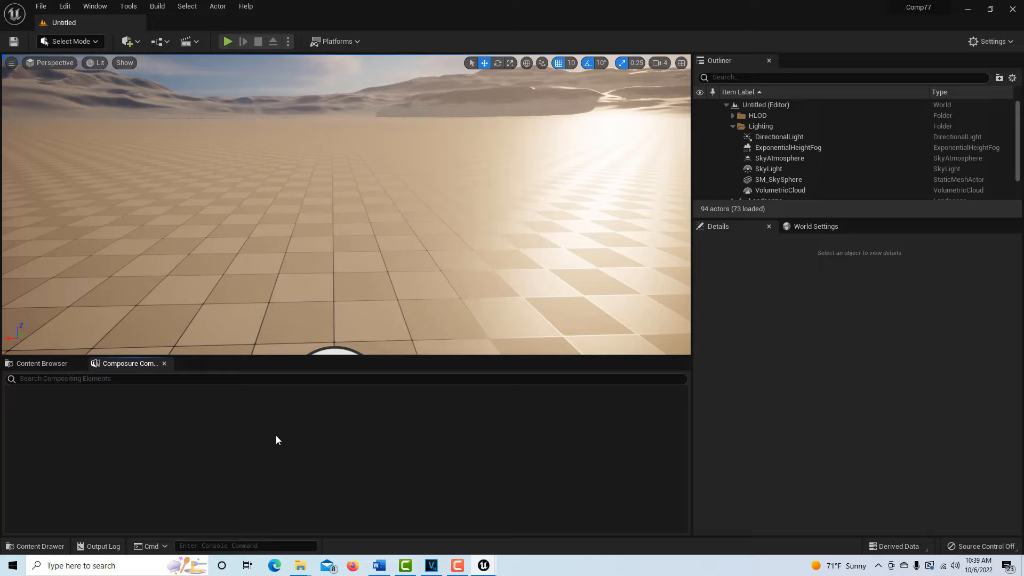
Step: Switch to VEGAS Pro to review the numbered workflow outline and return to the Comp77 Unreal Editor window
left_click(431, 566)
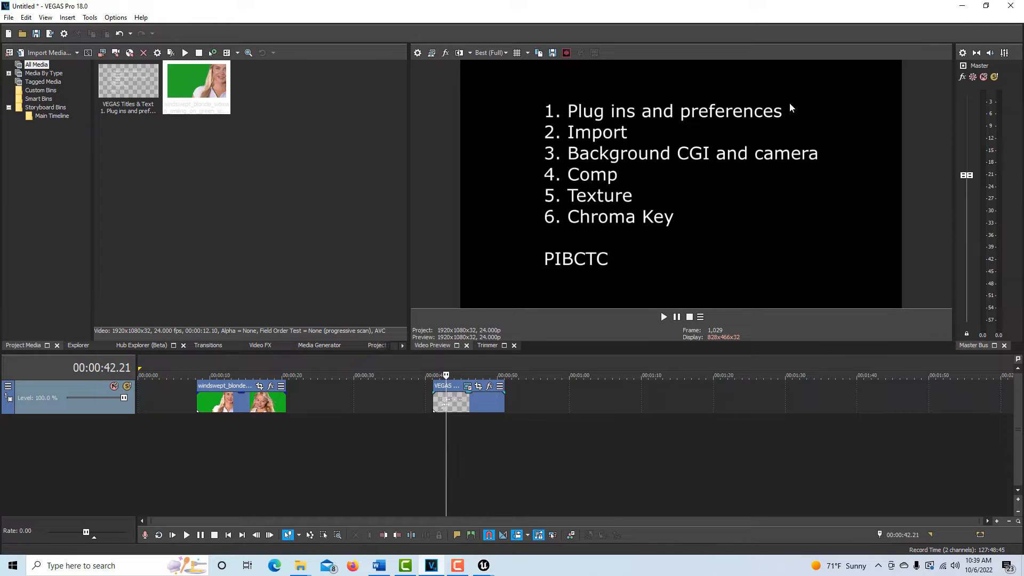
left_click(484, 566)
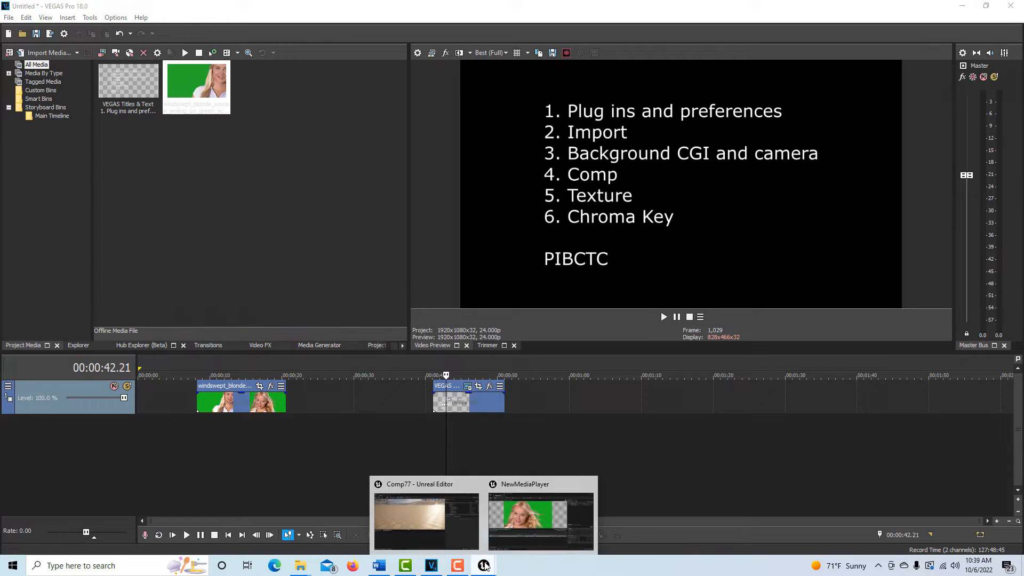
left_click(458, 538)
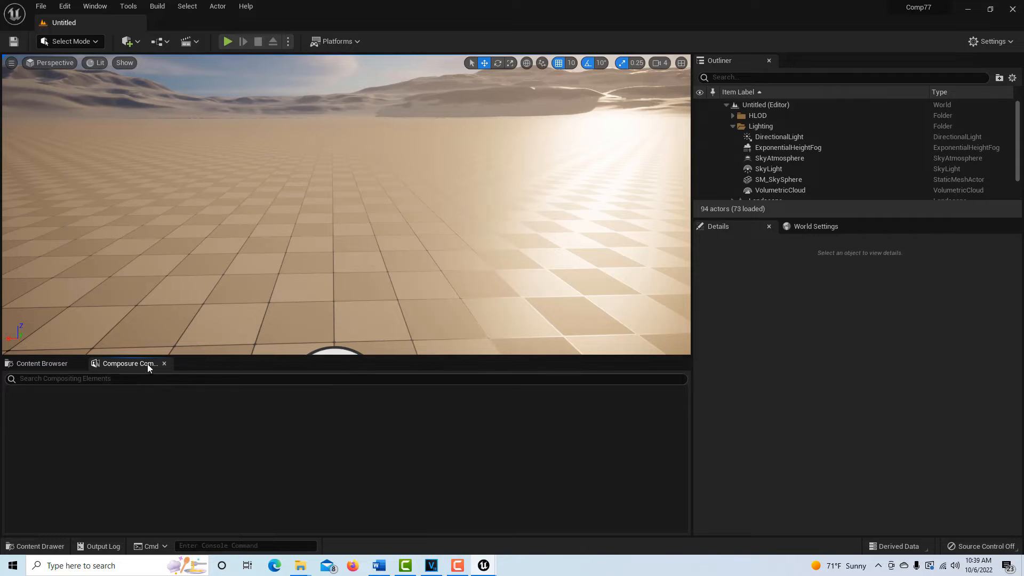
Step: Create a new comp in Composure Compositing using the Empty Comp Shot class, keeping its default name
right_click(200, 419)
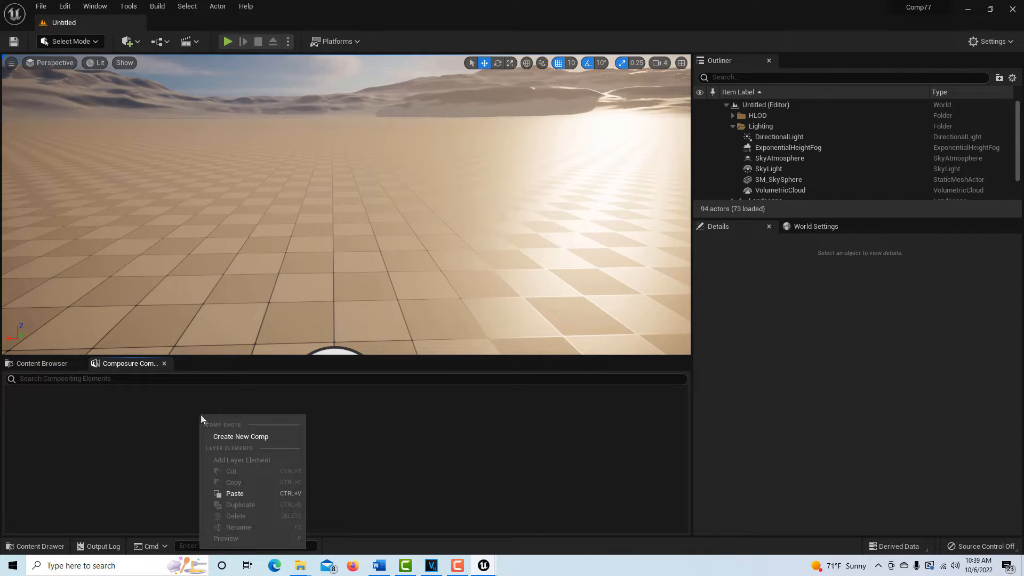
left_click(224, 438)
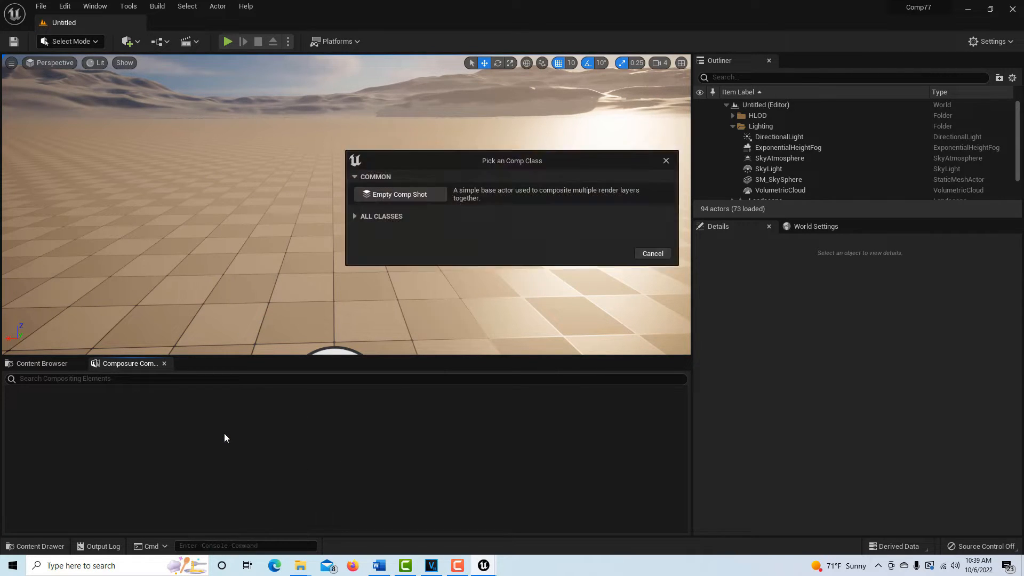
left_click(405, 196)
left_click(331, 444)
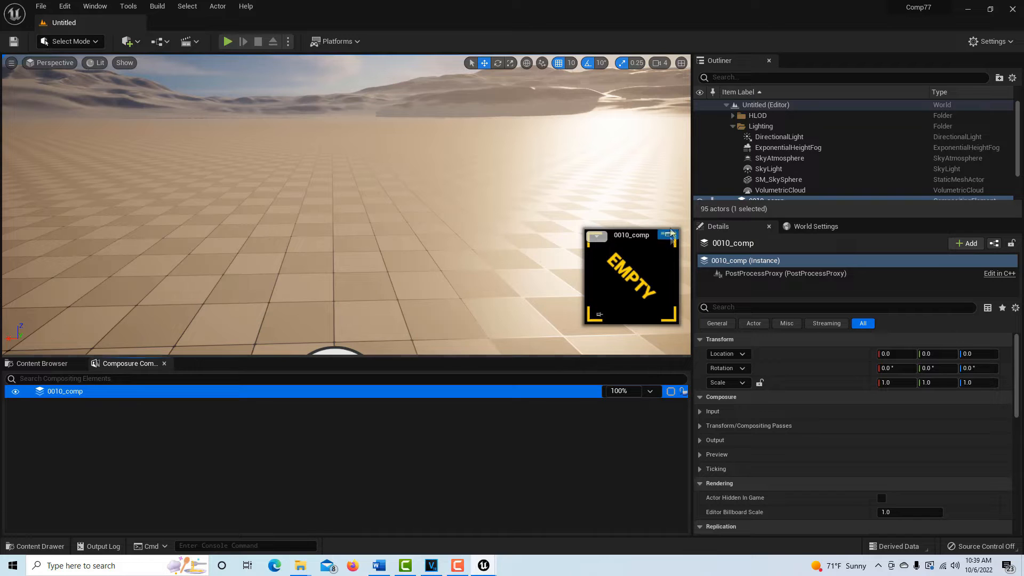
Step: Add a Media Plate layer element to the 0010_comp shot
right_click(101, 395)
left_click(146, 440)
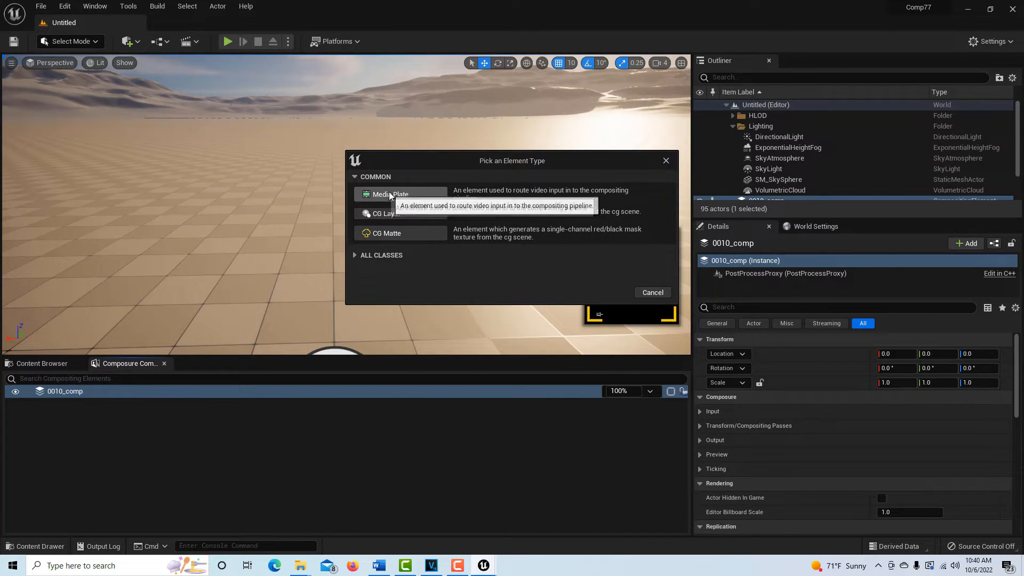
left_click(390, 194)
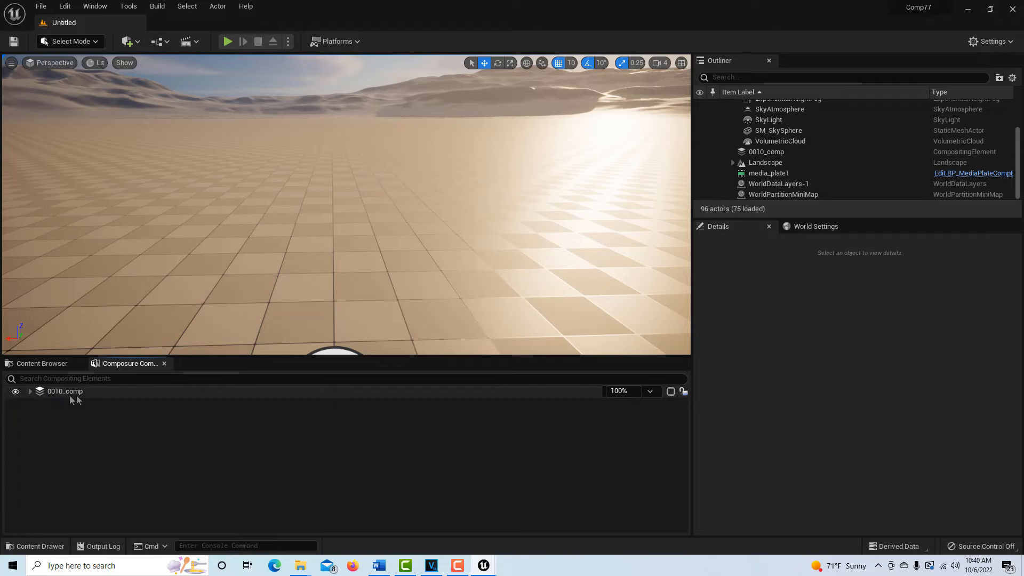
Step: Set the Media Source of the media plate's MediaSource input to the NewMediaPlayer_Video texture
left_click(30, 392)
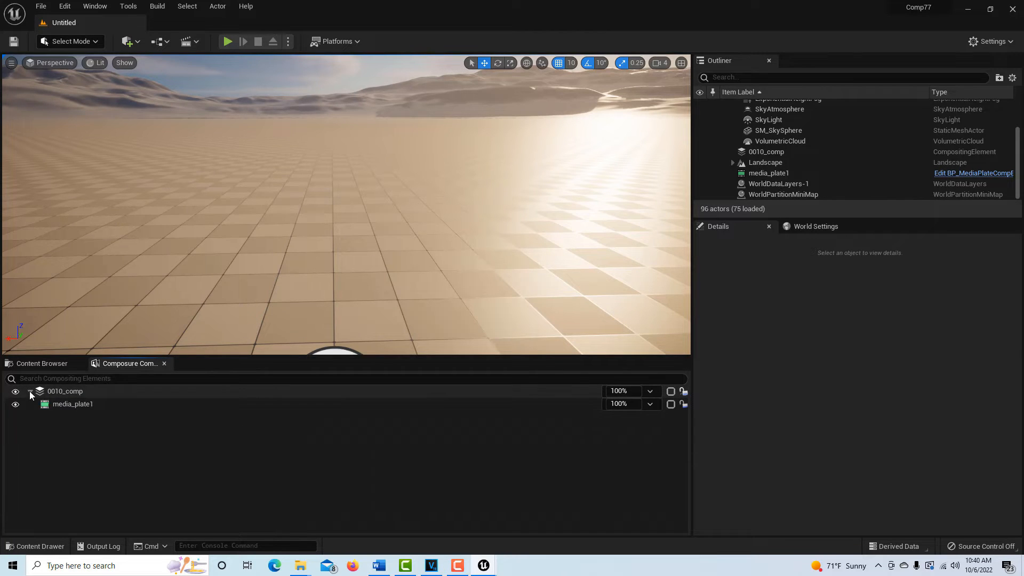
double_click(72, 403)
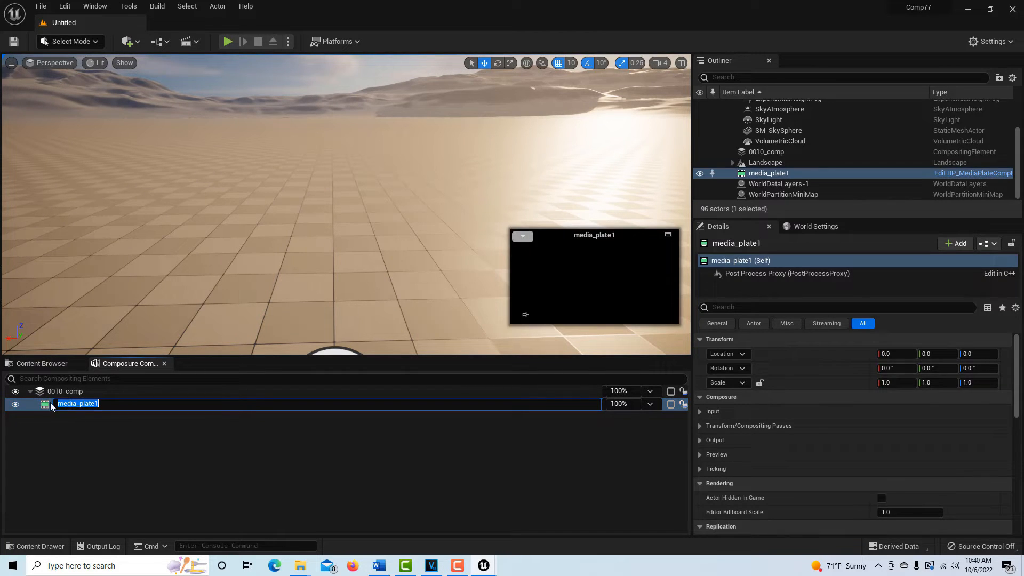
left_click(49, 404)
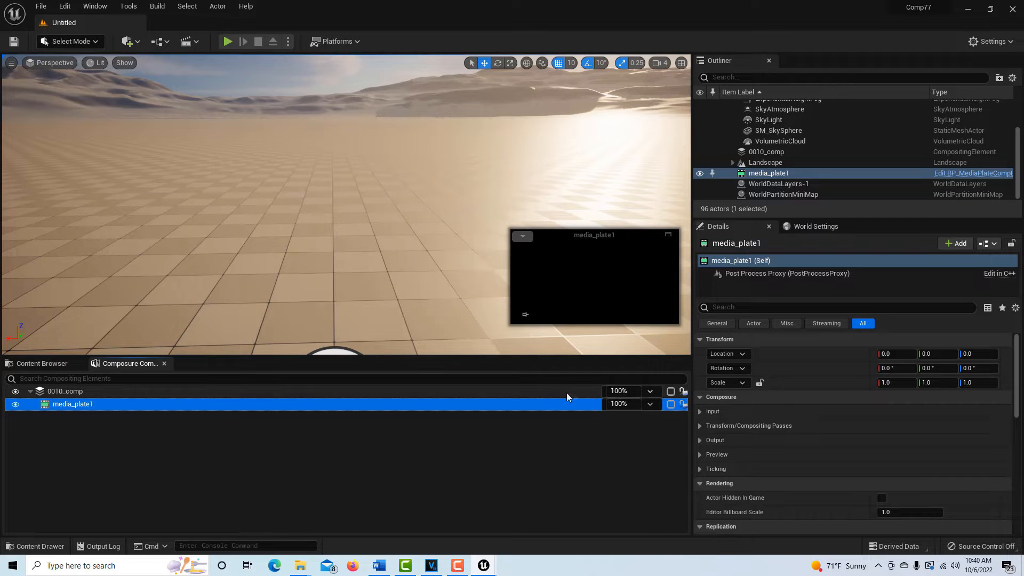
left_click(700, 412)
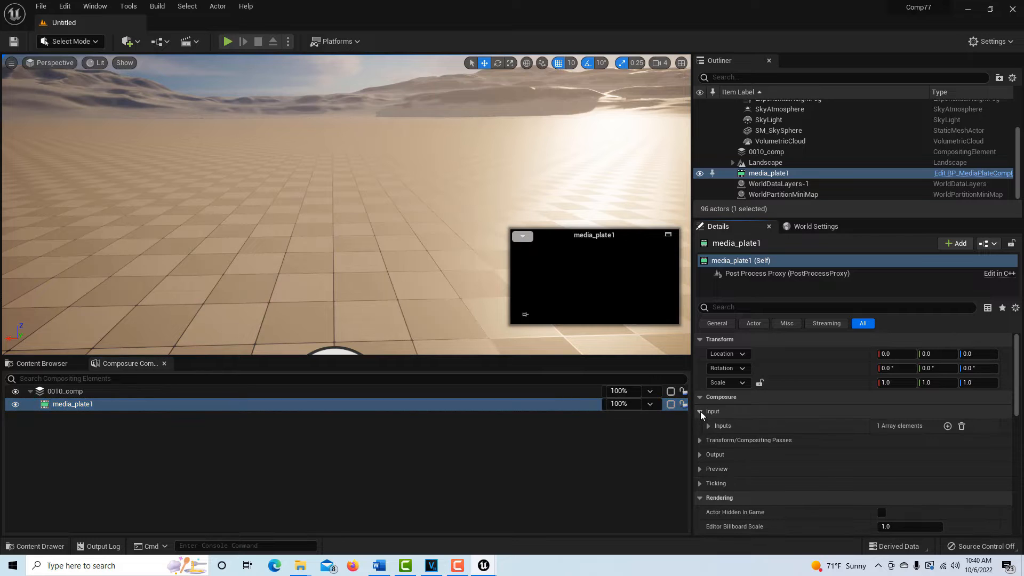
left_click(711, 426)
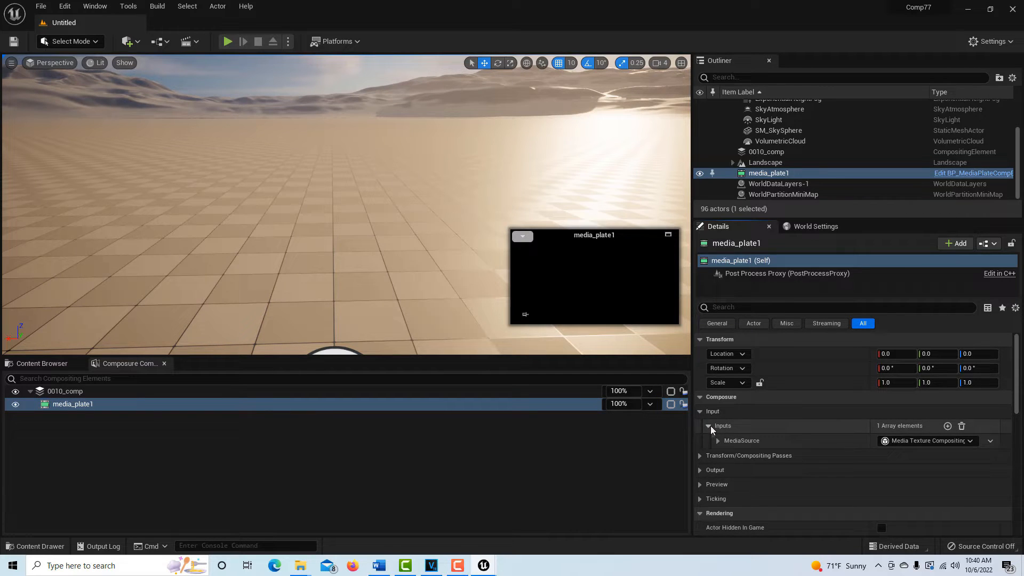
left_click(718, 441)
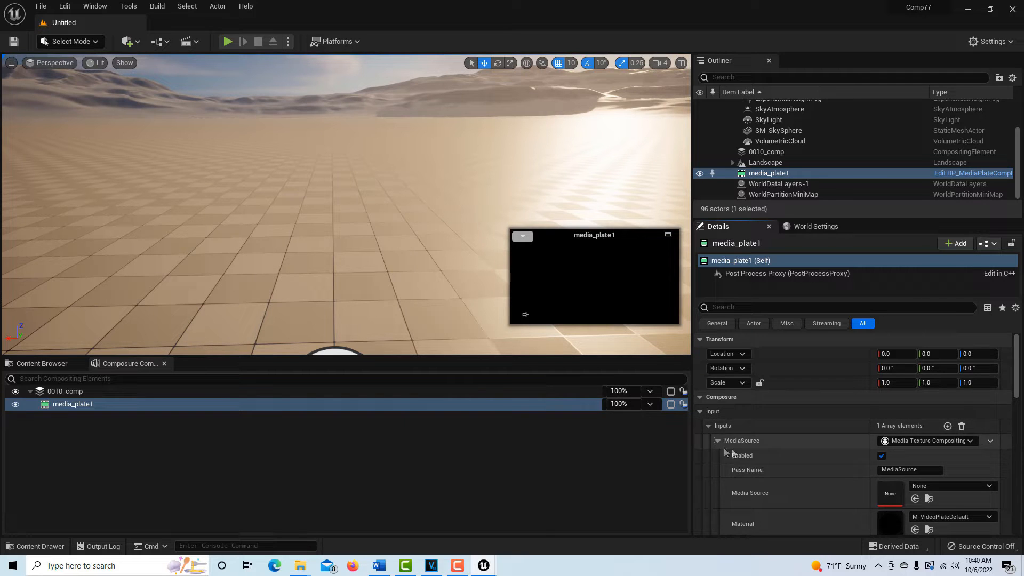
scroll(1020, 381, "down", 2)
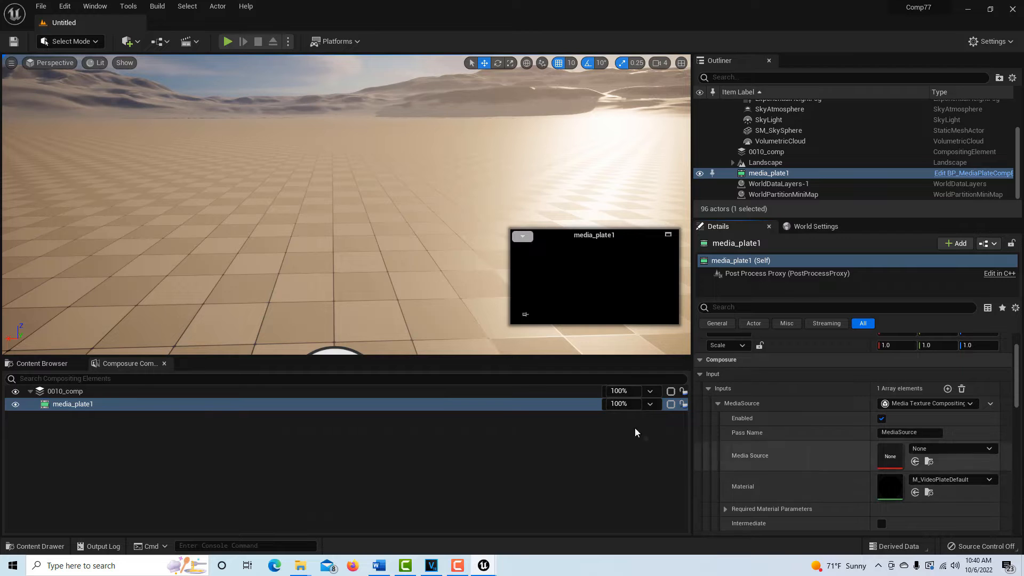
left_click(990, 449)
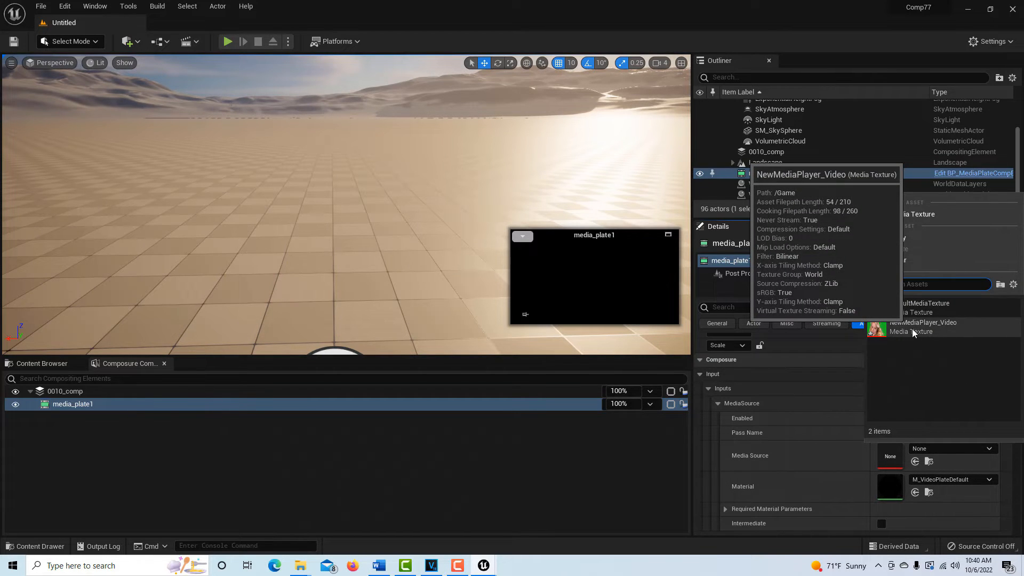
left_click(941, 326)
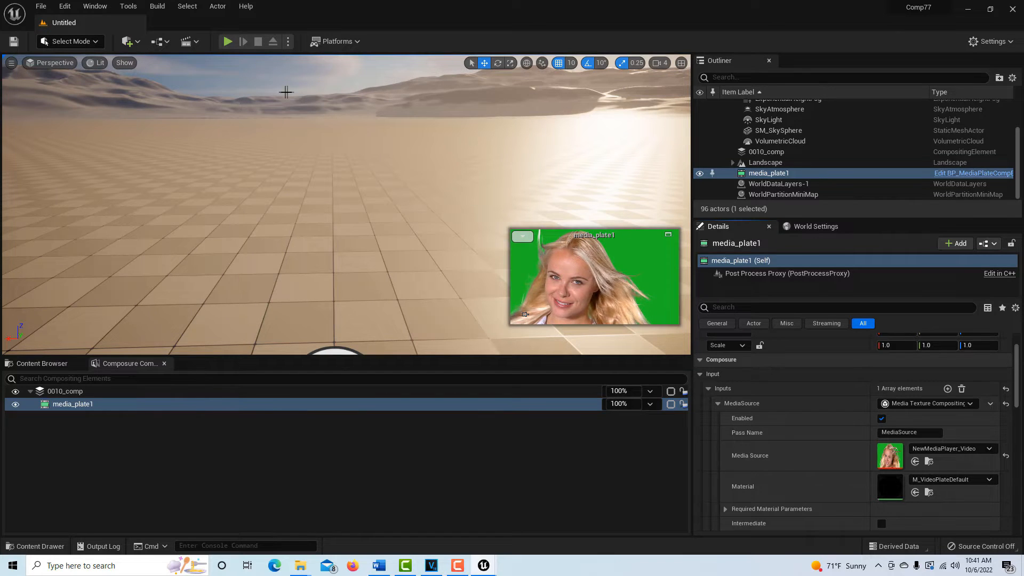
Step: Place a Cine Camera Actor in the level, in front of the current view
left_click(138, 46)
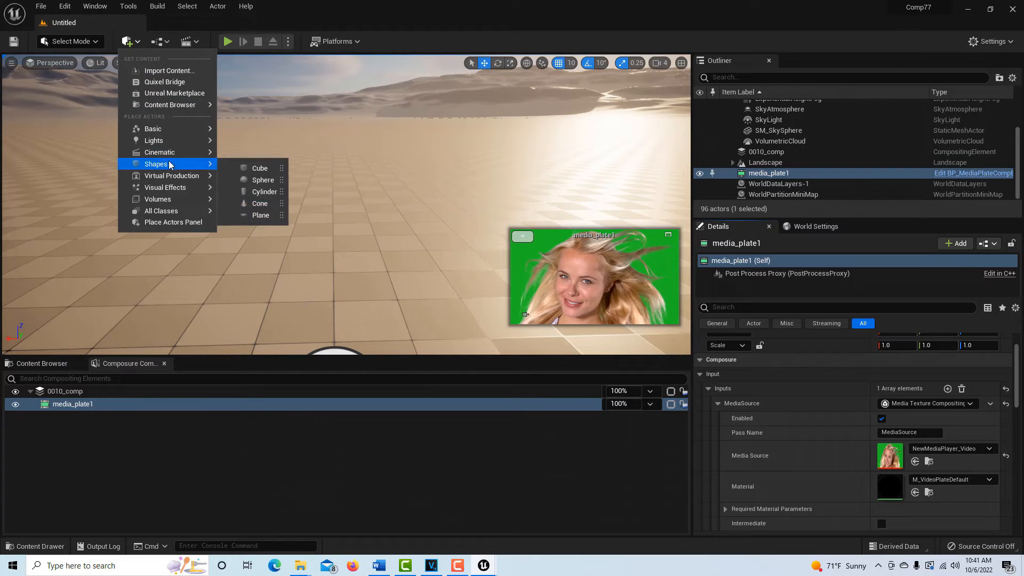
mouse_move(181, 153)
left_click(285, 155)
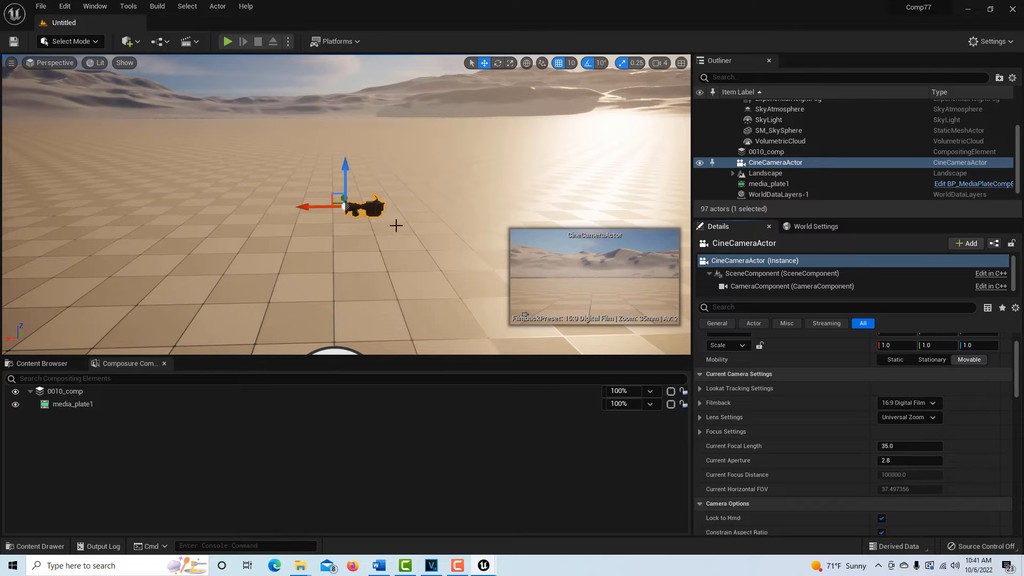
scroll(418, 211, "up", 4)
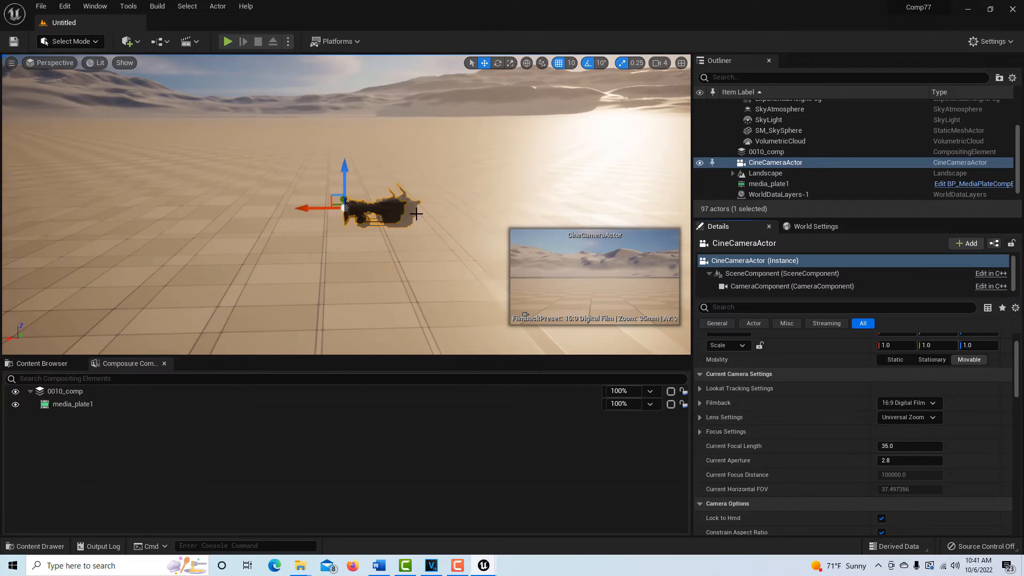
scroll(417, 214, "down", 2)
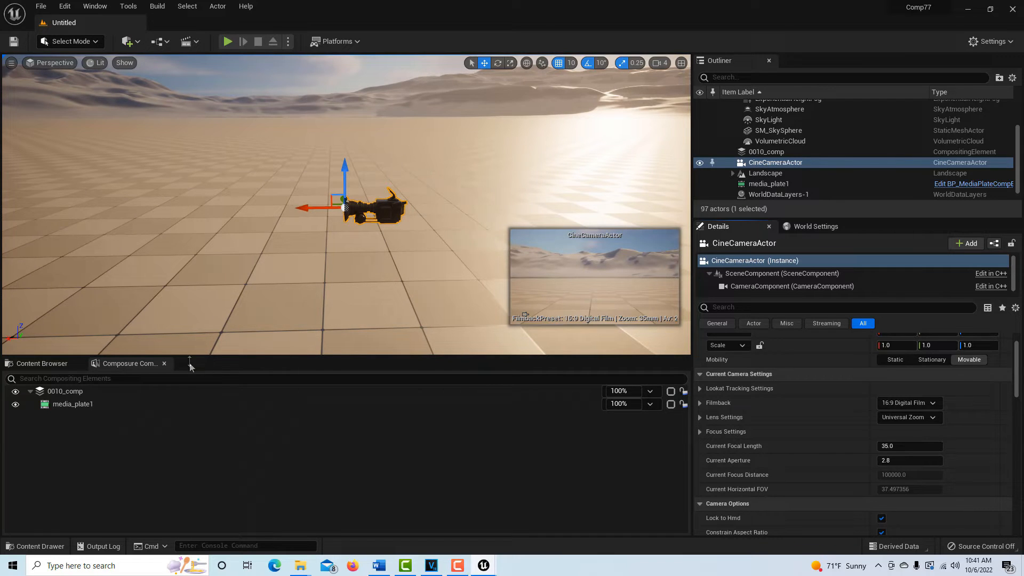
Step: Add a CG Layer element to the 0010_comp shot, keeping its default name and leaving it selected
left_click(101, 390)
right_click(100, 390)
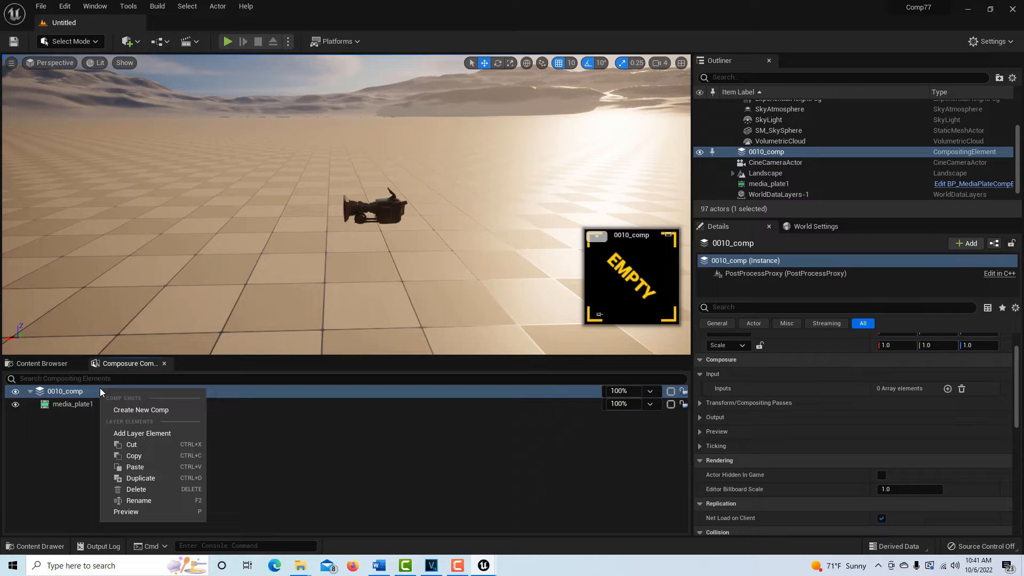
left_click(154, 434)
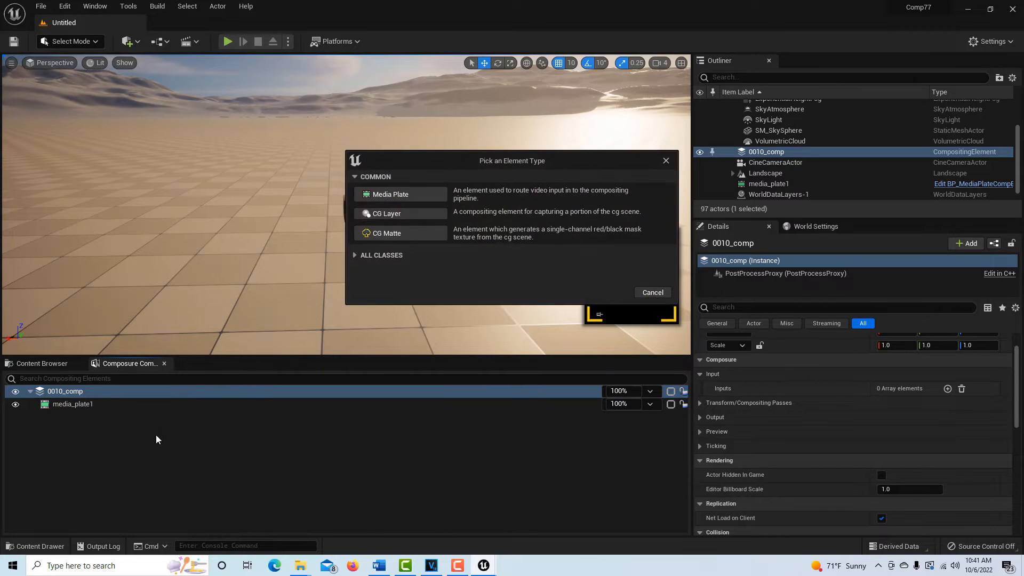
left_click(400, 214)
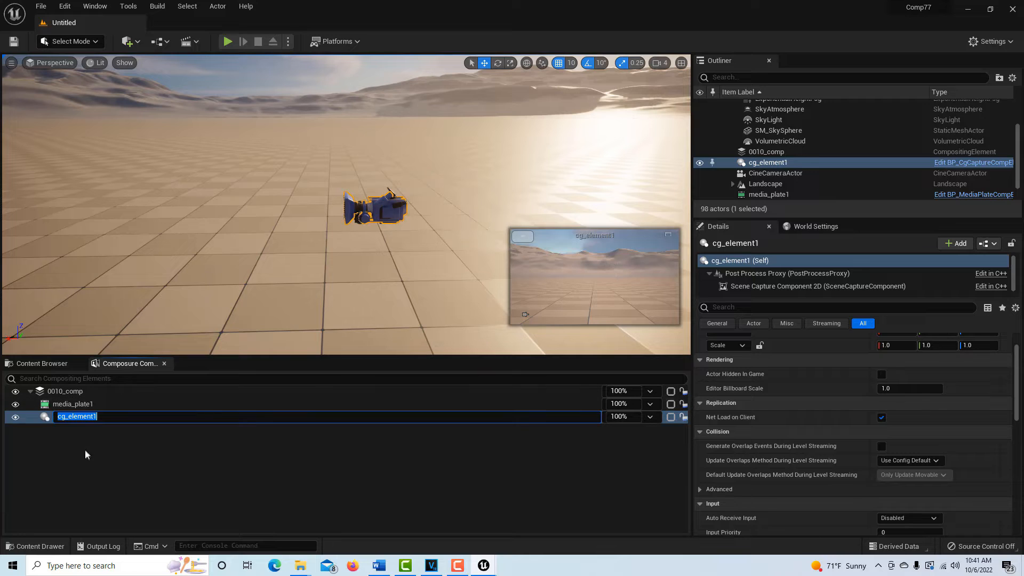
left_click(39, 416)
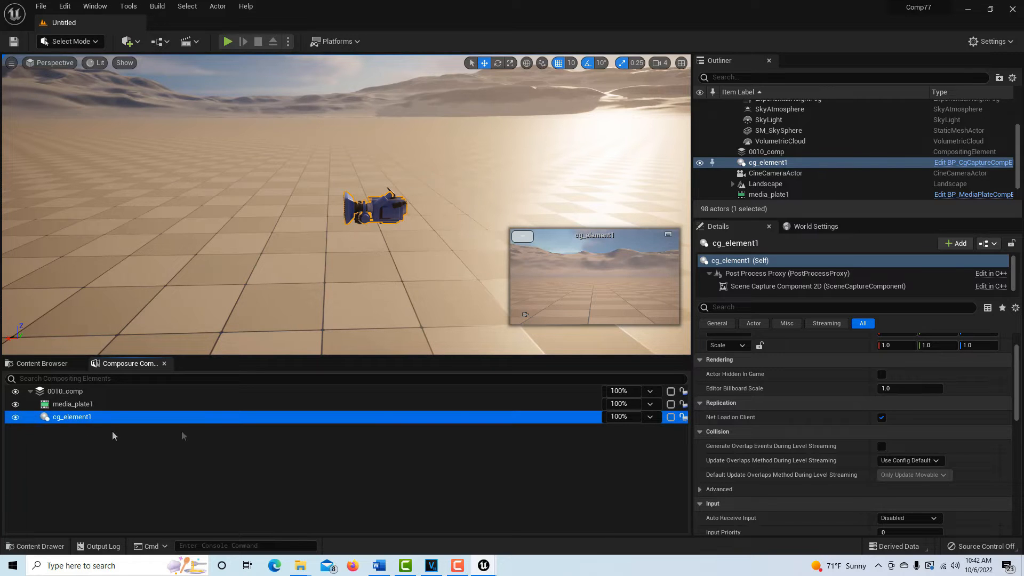
scroll(871, 461, "up", 2)
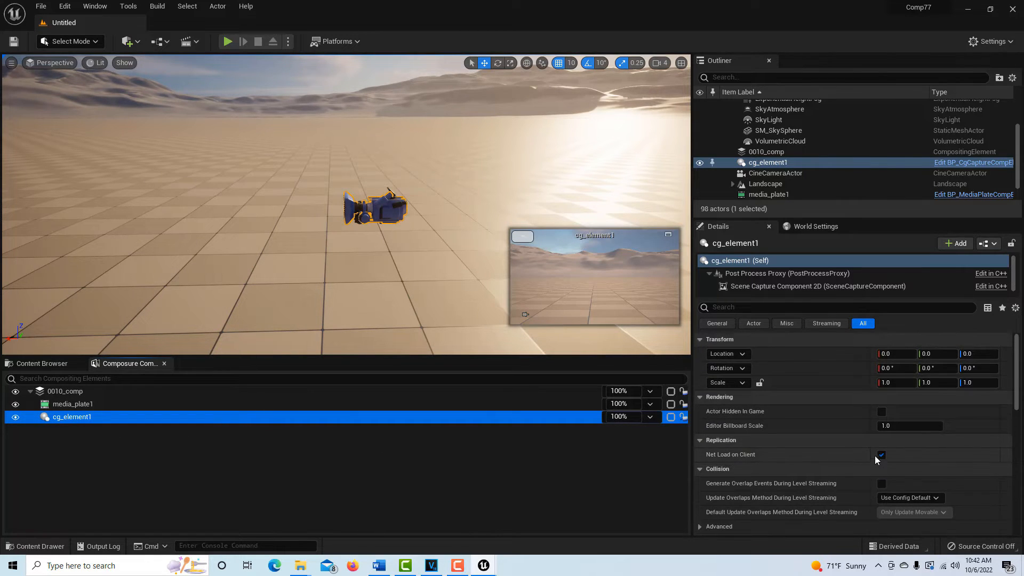
Step: Set the Target Camera Actor of the 0010_comp shot to CineCameraActor
scroll(875, 456, "down", 1)
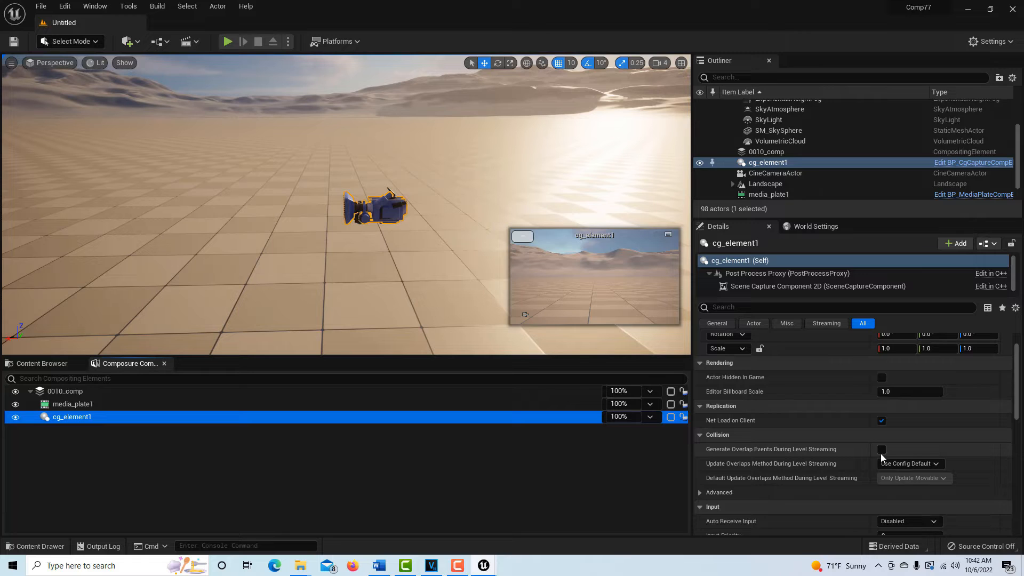
left_click(267, 392)
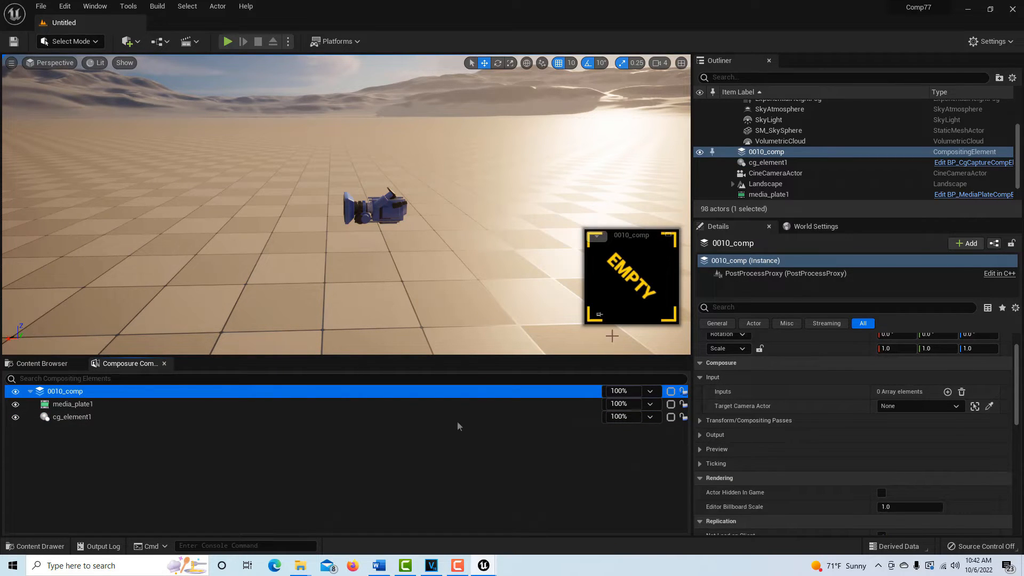
left_click(203, 418)
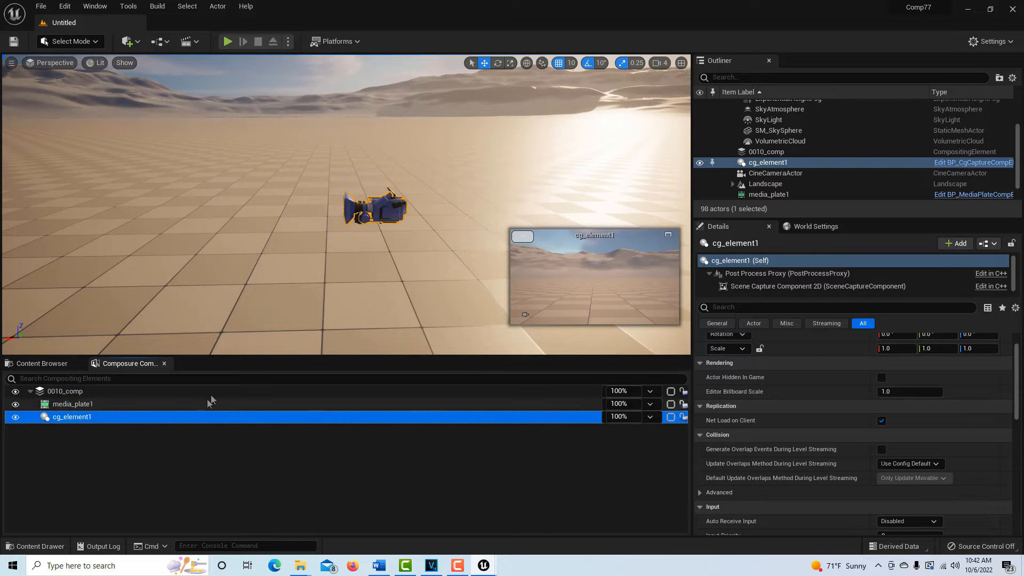
left_click(213, 391)
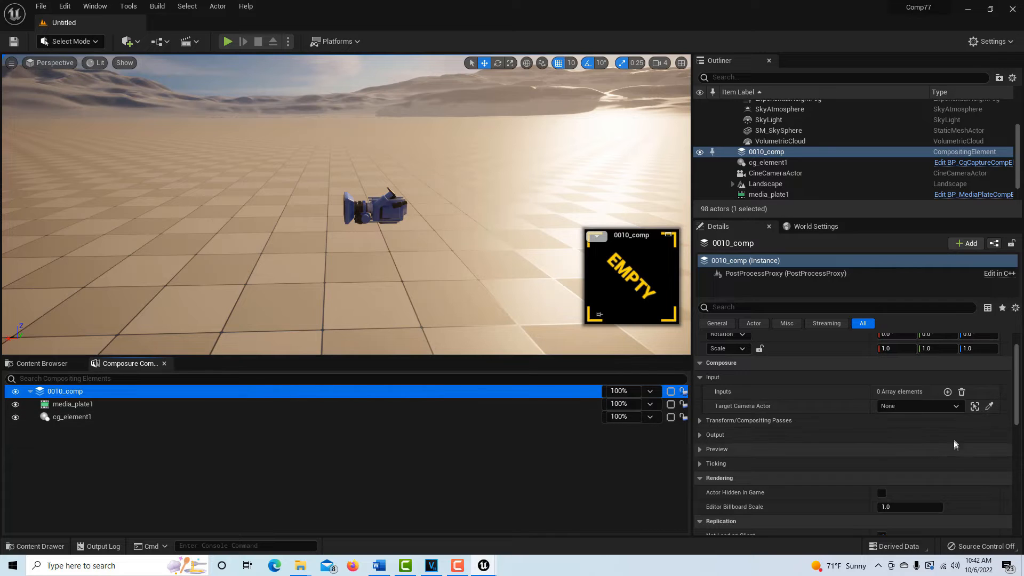
left_click(953, 408)
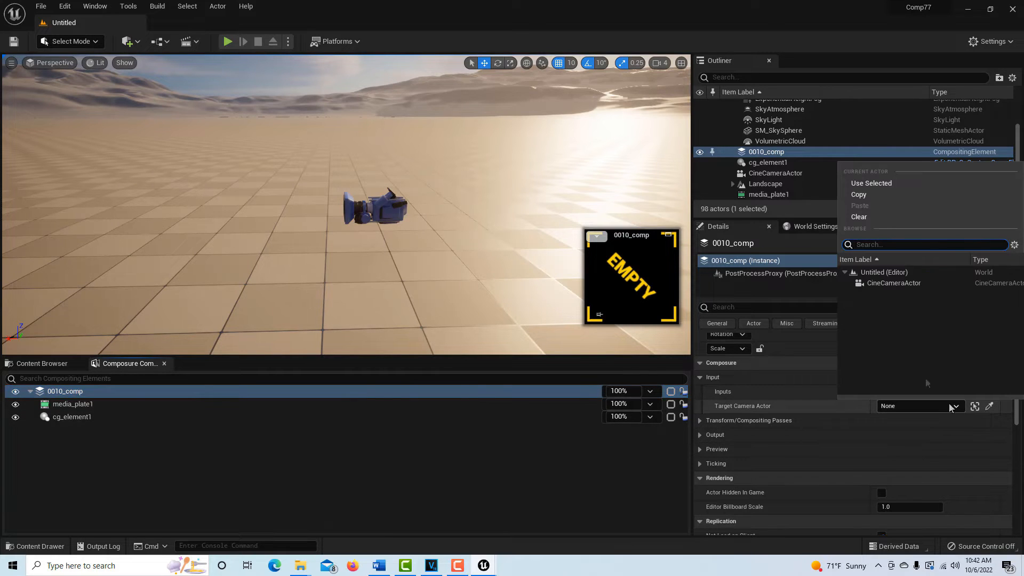
left_click(888, 282)
left_click(423, 458)
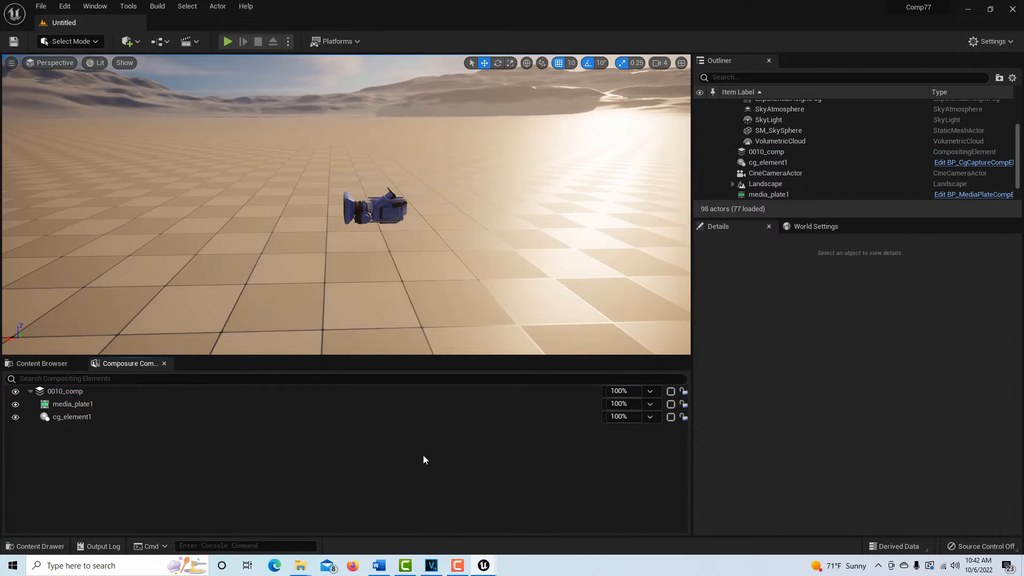
left_click(94, 393)
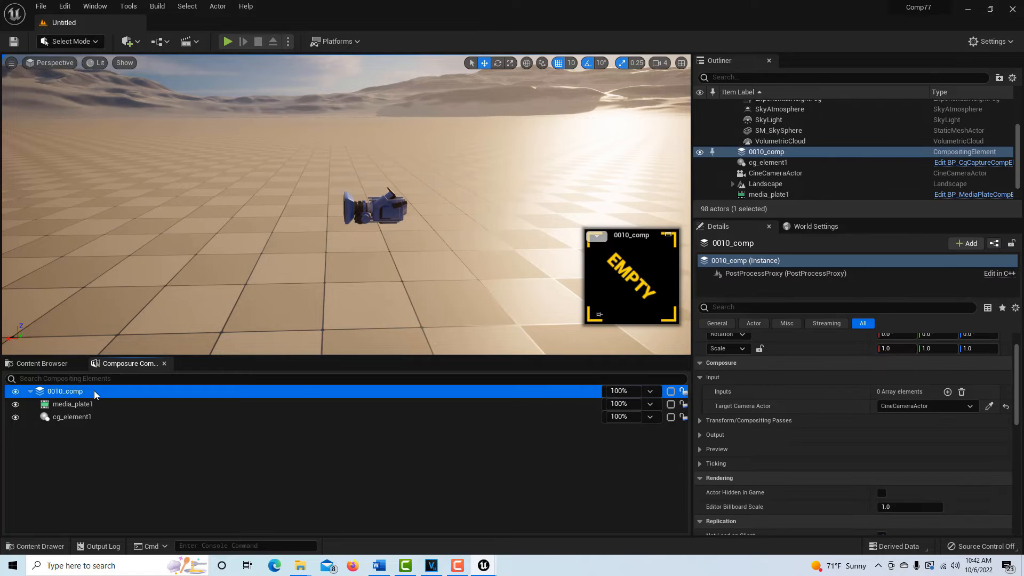
left_click(62, 407)
left_click(64, 419)
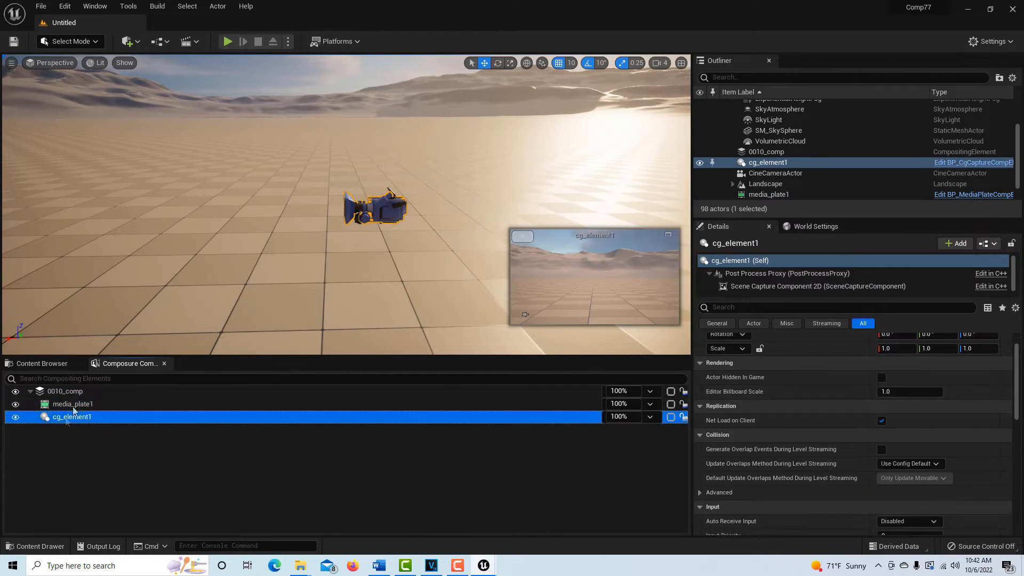
left_click_drag(1016, 398, 1015, 363)
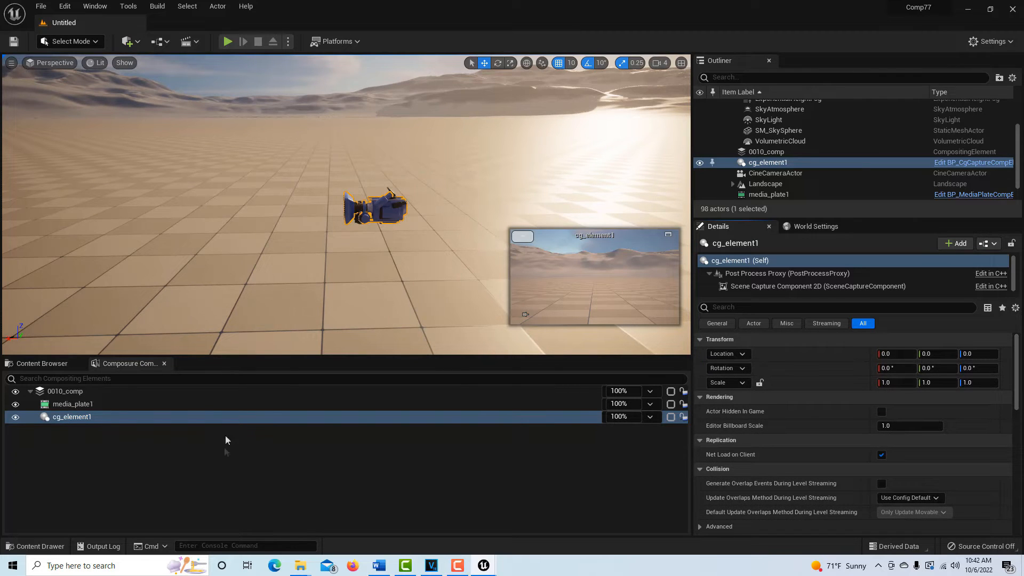
left_click(167, 391)
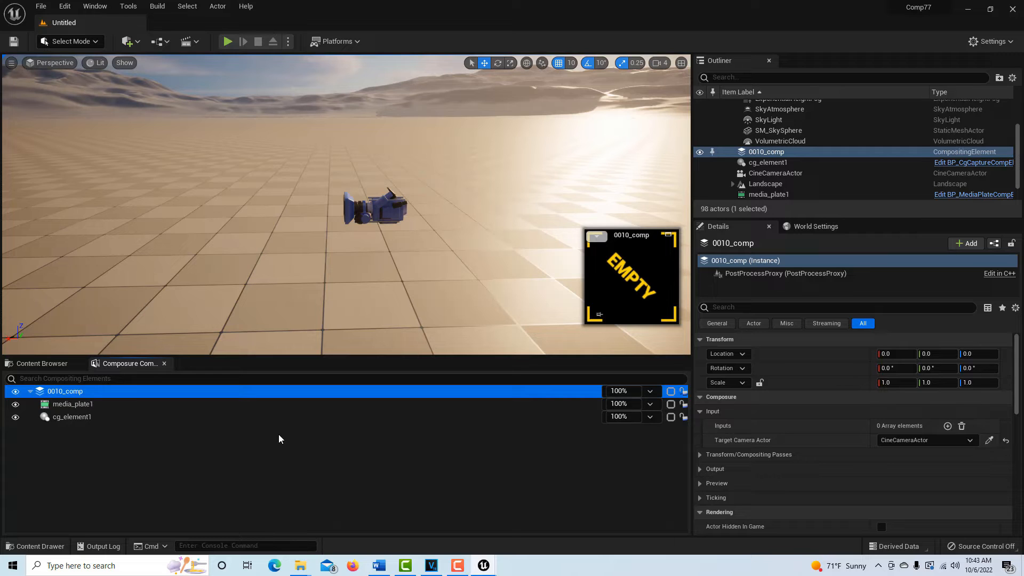
Step: Create a new Material in the Content folder, keeping its default name
left_click(69, 363)
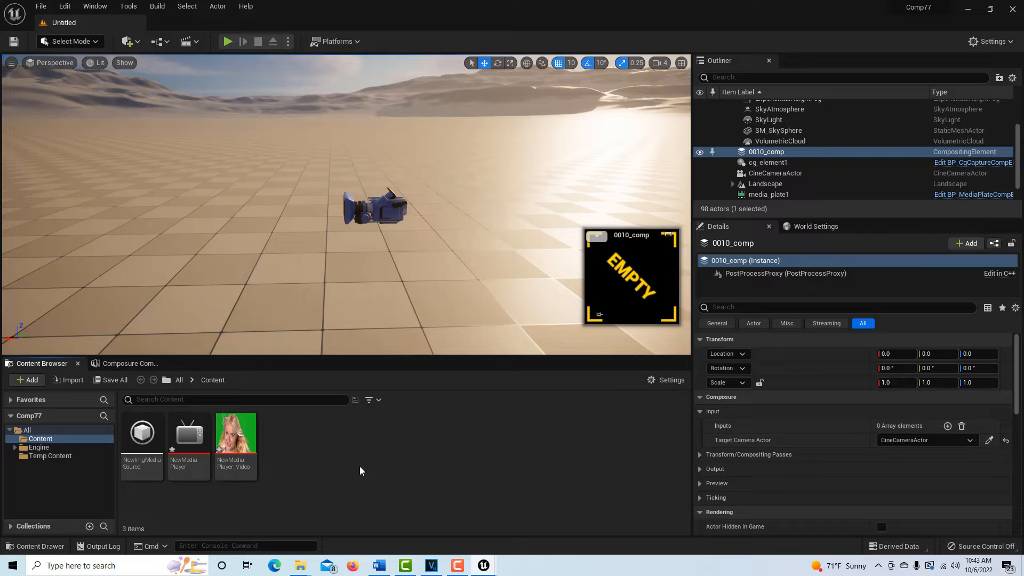
right_click(331, 439)
mouse_move(384, 347)
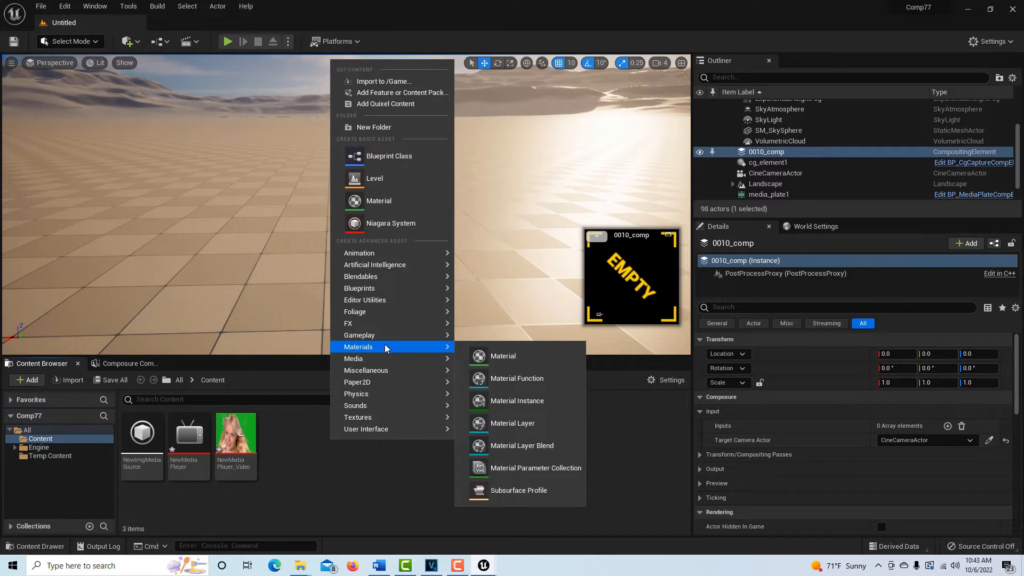
left_click(504, 357)
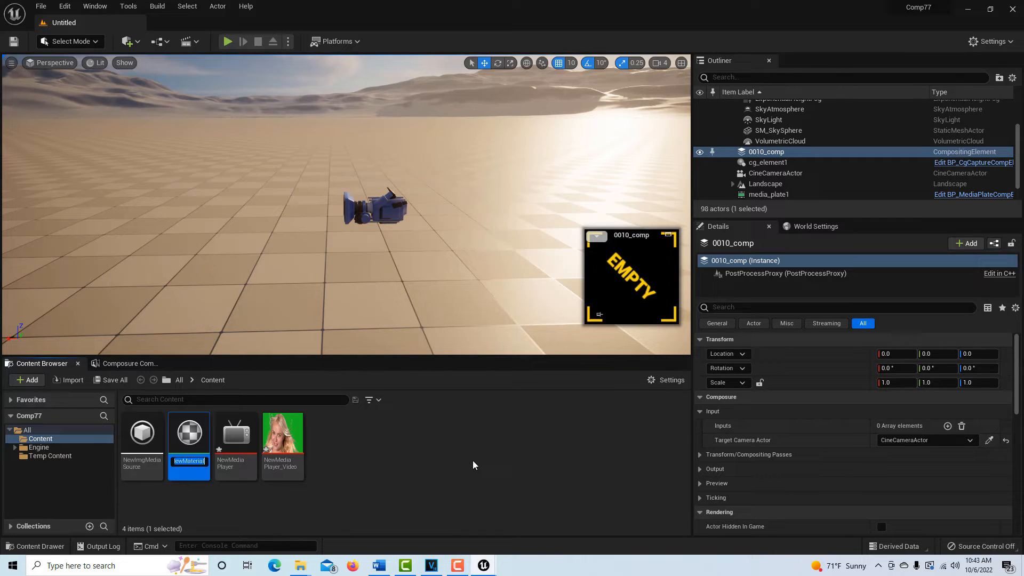
left_click(189, 433)
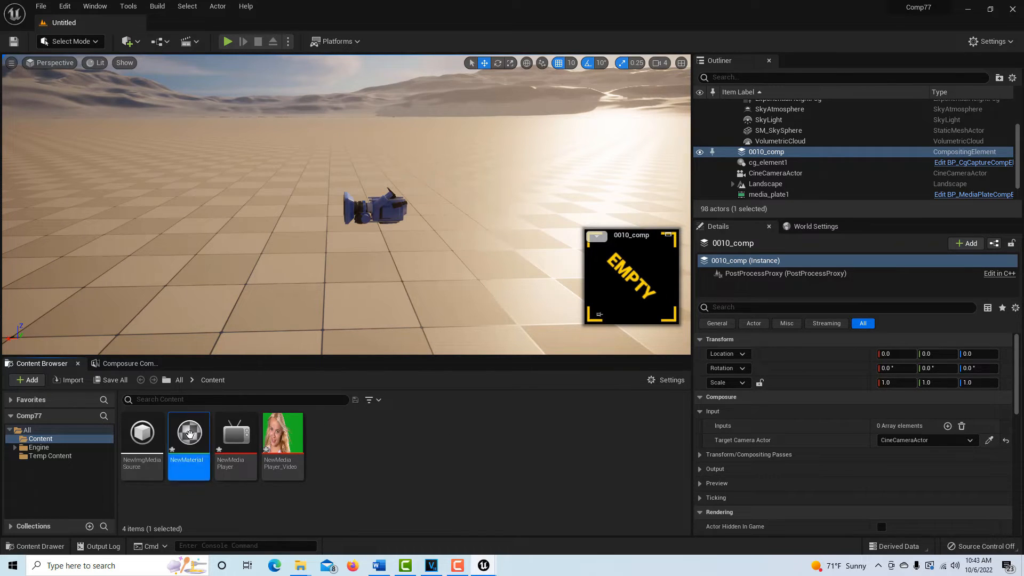
Step: Open NewMaterial for editing and set its Material Domain to Post Process
double_click(190, 433)
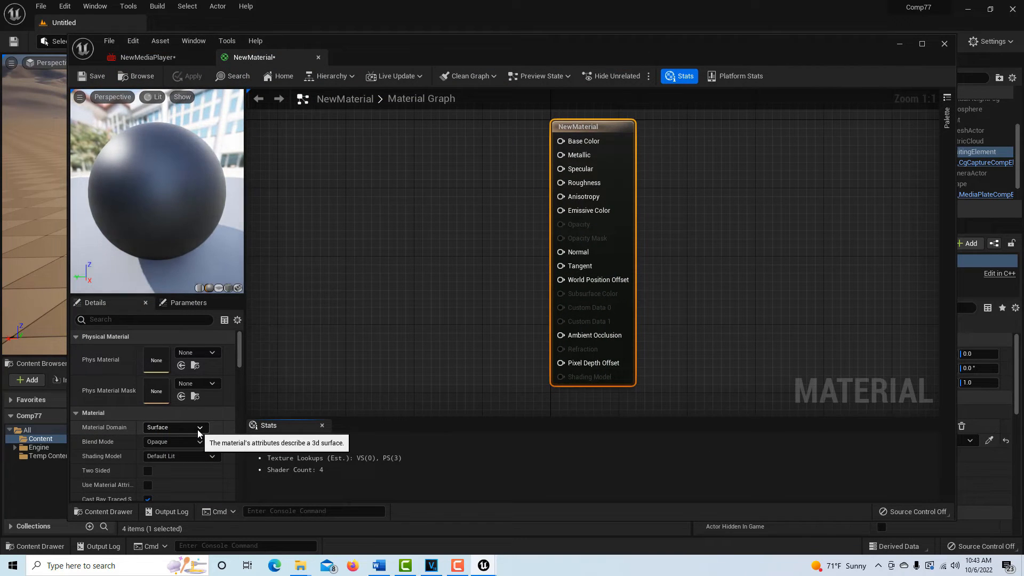
left_click(198, 430)
left_click(178, 482)
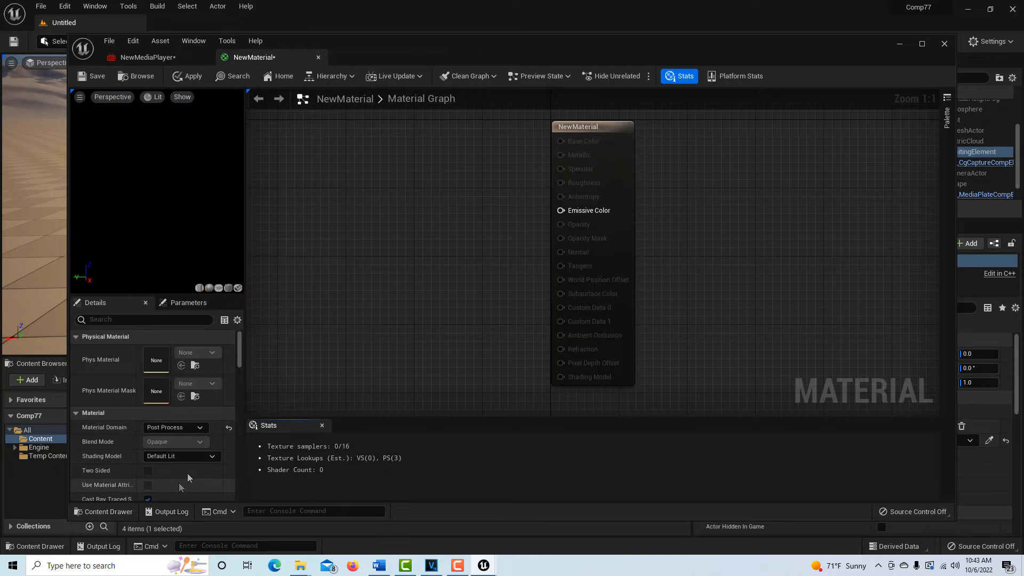
Step: Add a TextureSampleParameter2D node with its default name to the material graph, beside the material's main node
right_click(354, 214)
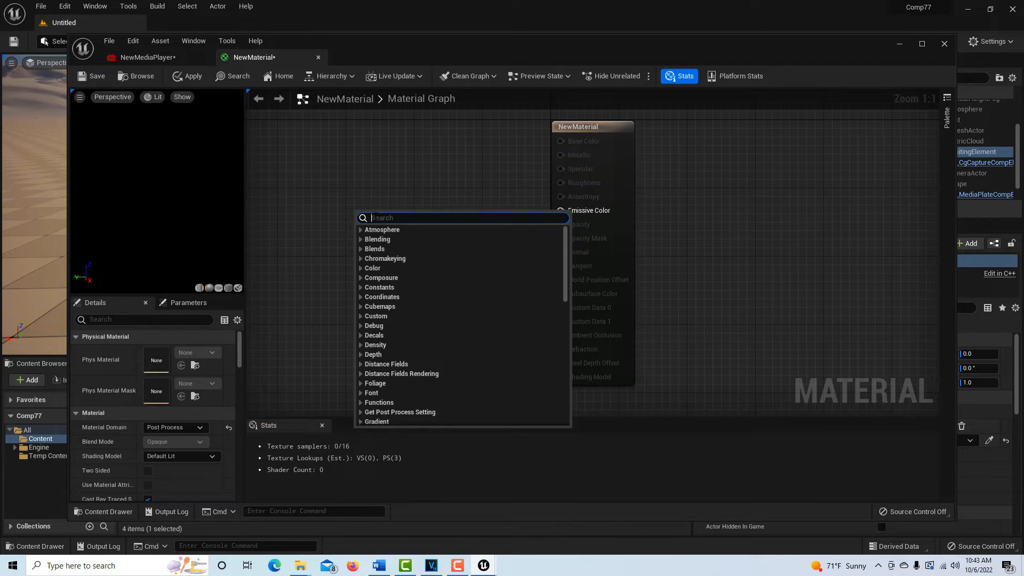
type("2d")
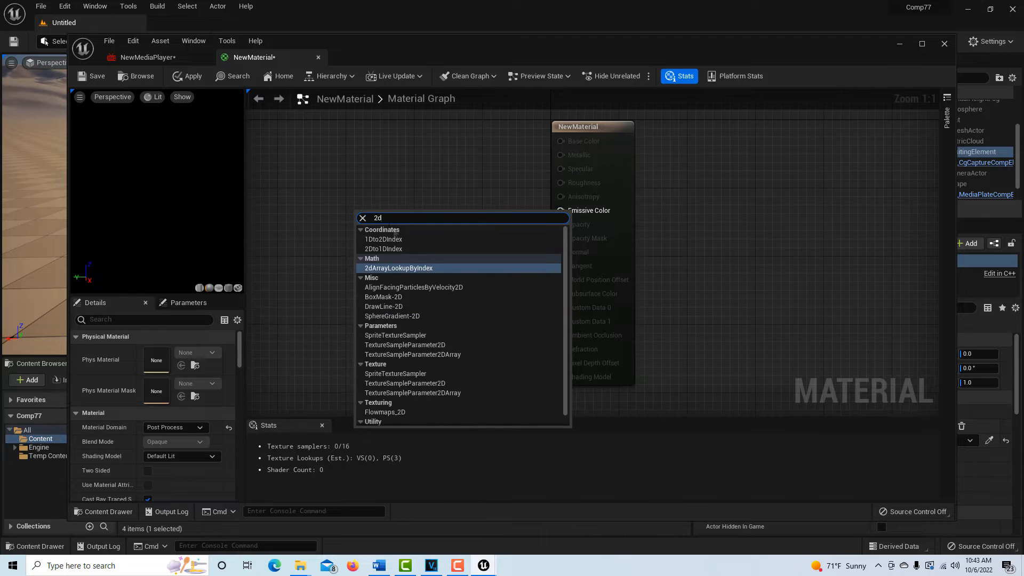
left_click(401, 346)
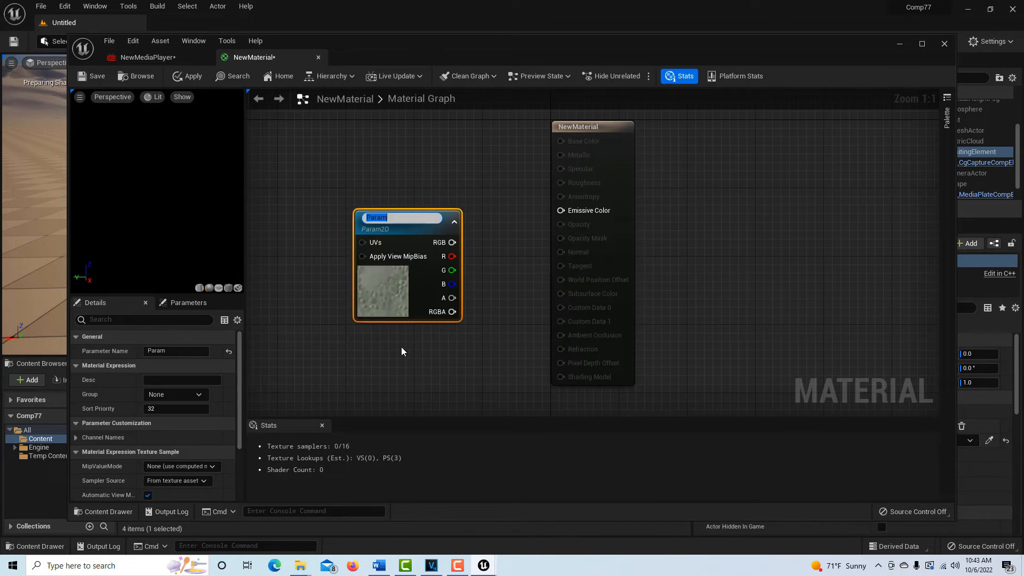
left_click(401, 347)
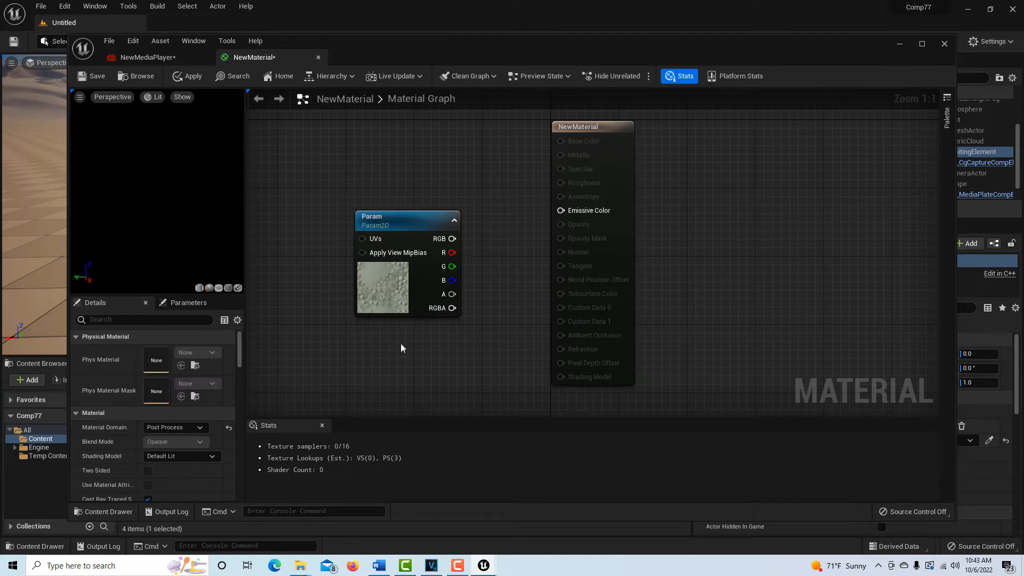
Step: Add a second TextureSampleParameter2D node with its default name and arrange it directly below the first one
right_click(398, 352)
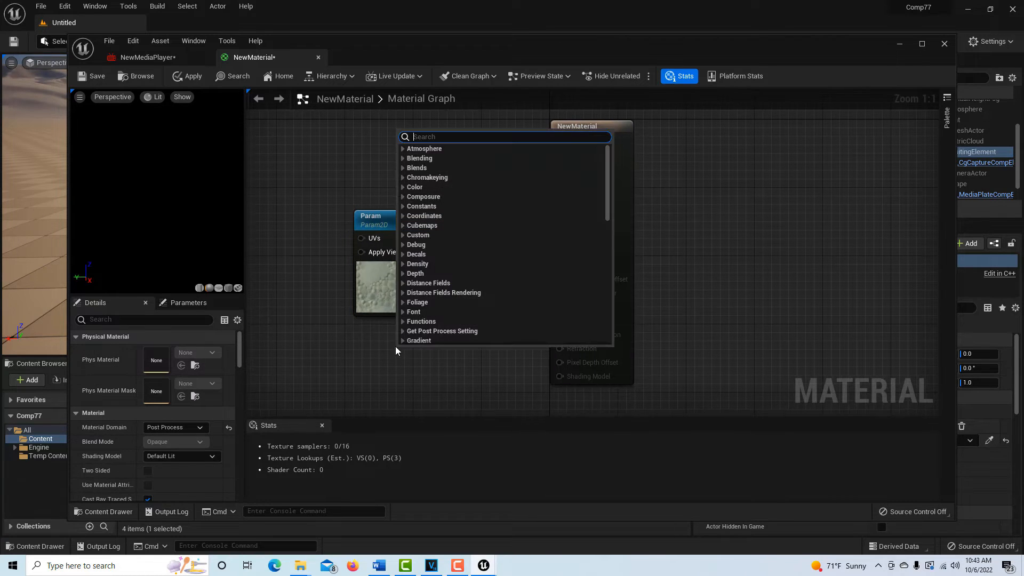
type("2")
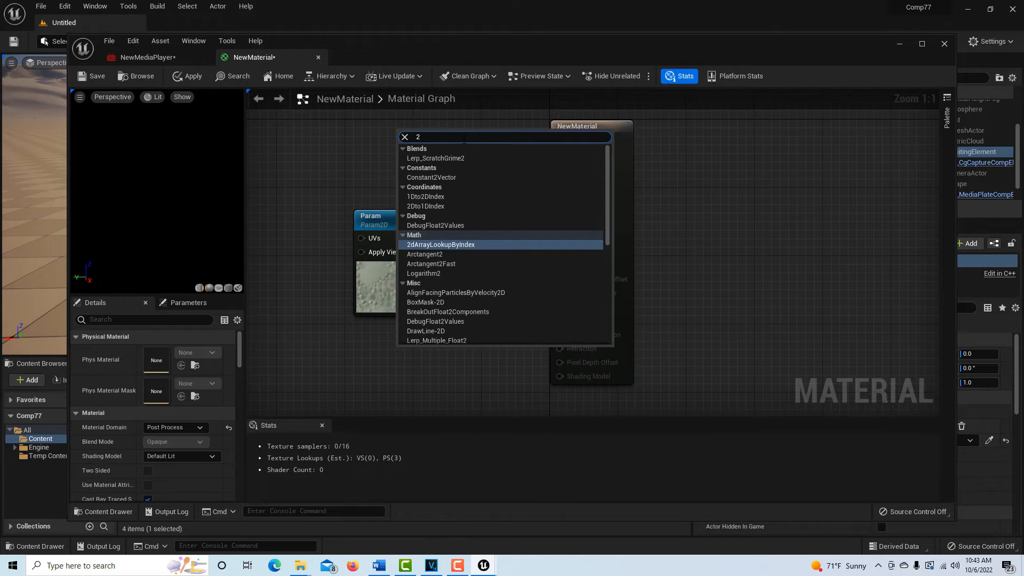
type("d")
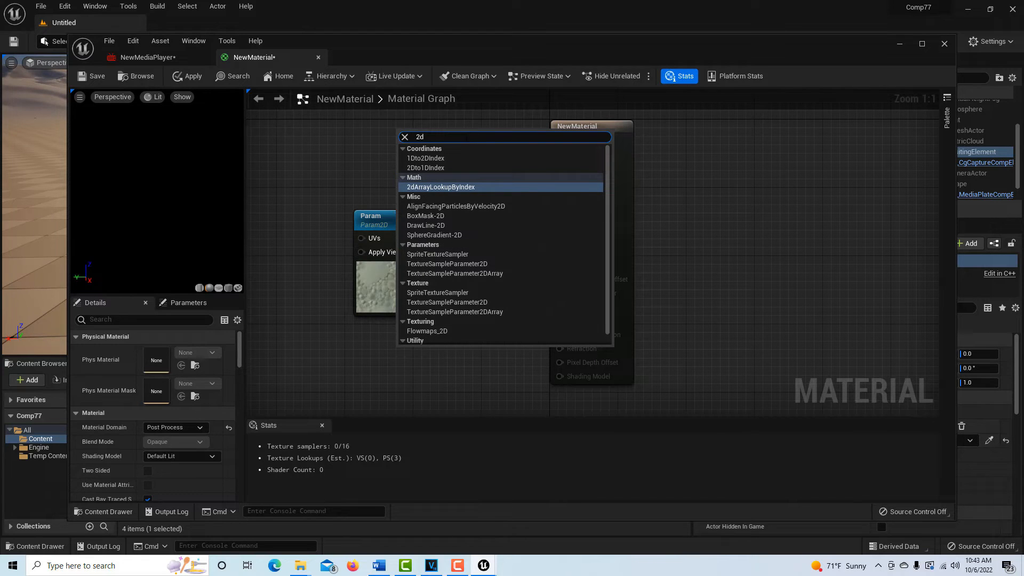
left_click(456, 265)
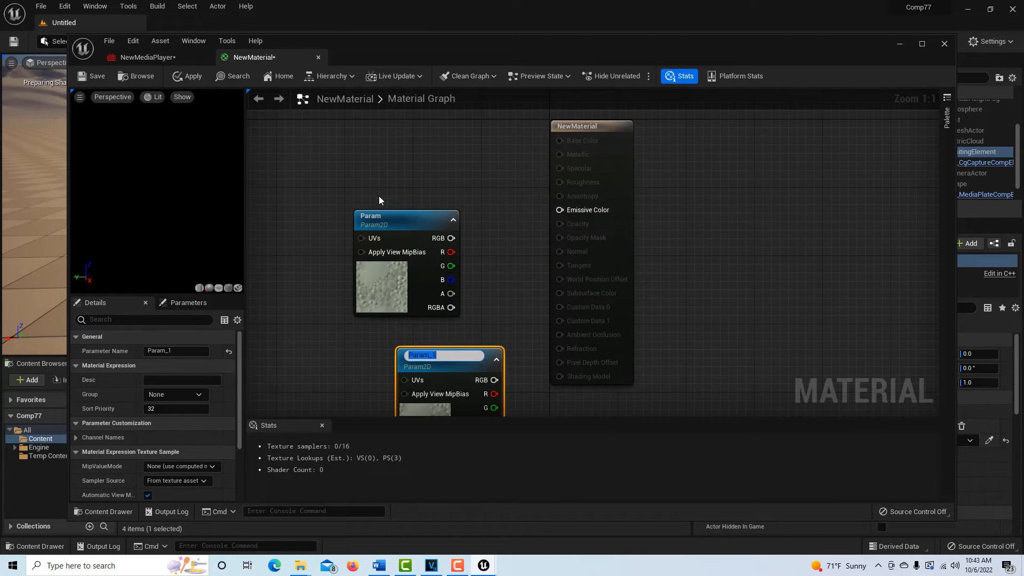
left_click_drag(414, 216, 404, 195)
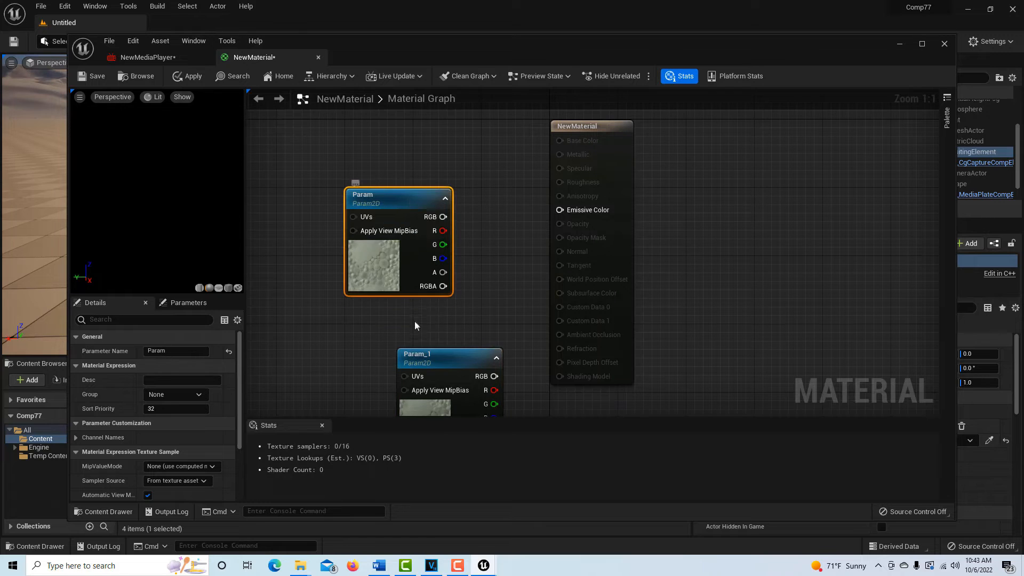
left_click_drag(449, 357, 398, 324)
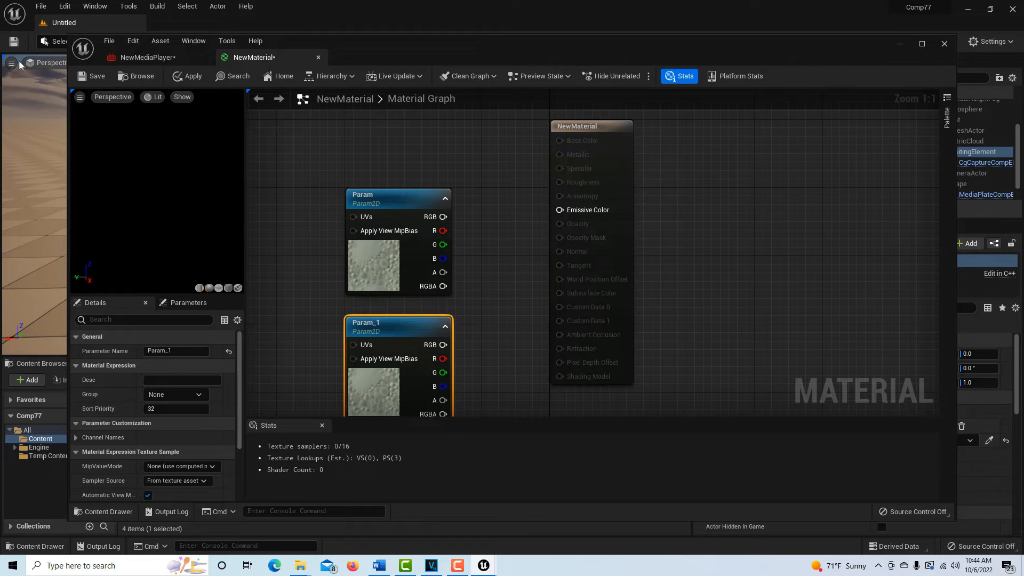
Step: Dock the NewMaterial and NewMediaPlayer editors in the main window and return to the Untitled level
left_click_drag(276, 56, 302, 26)
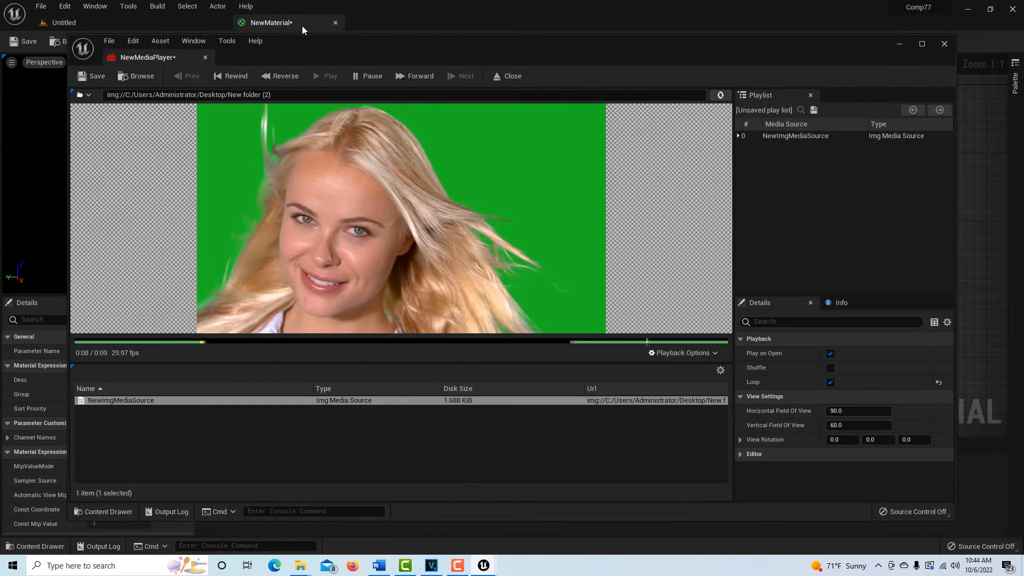
left_click_drag(159, 55, 325, 26)
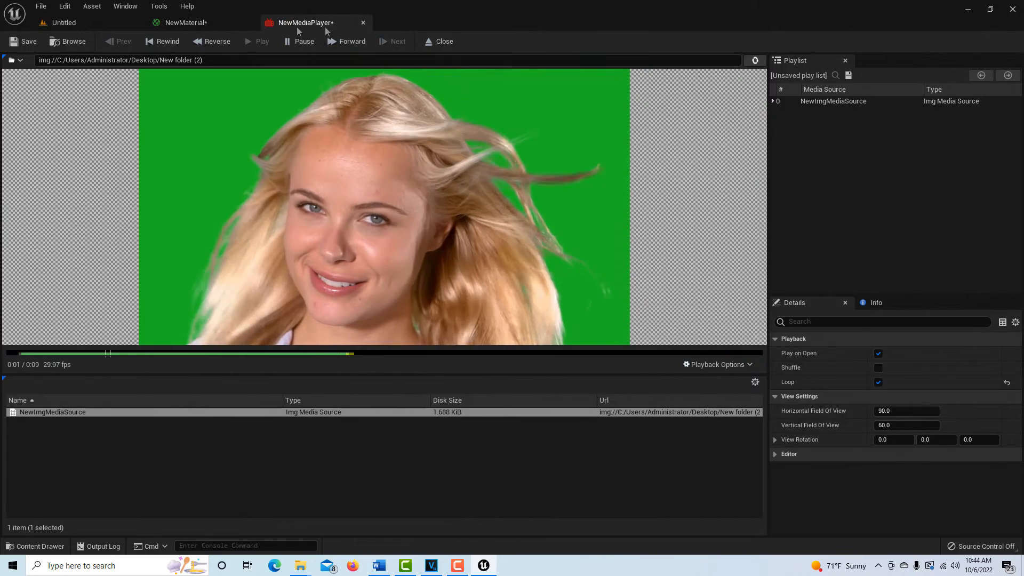
left_click(80, 24)
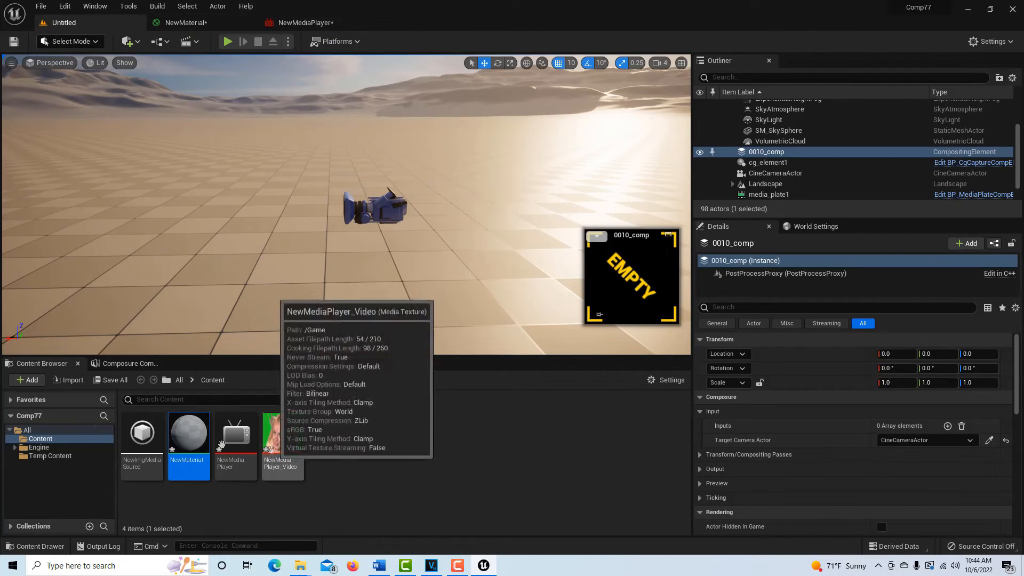
Step: Check the names and previews of the media plate and CG layers in the 0010_comp shot
left_click(130, 364)
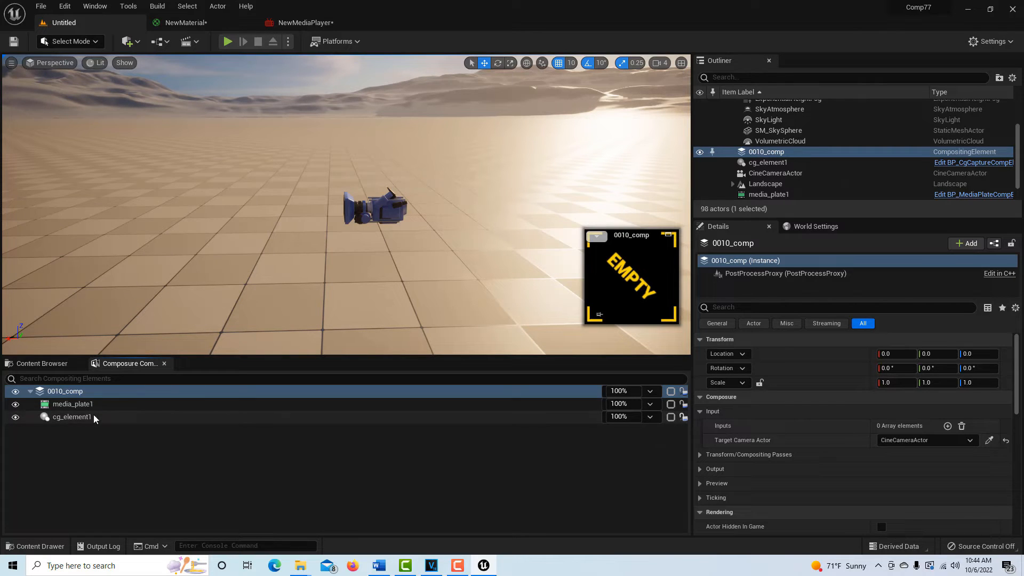
left_click(119, 400)
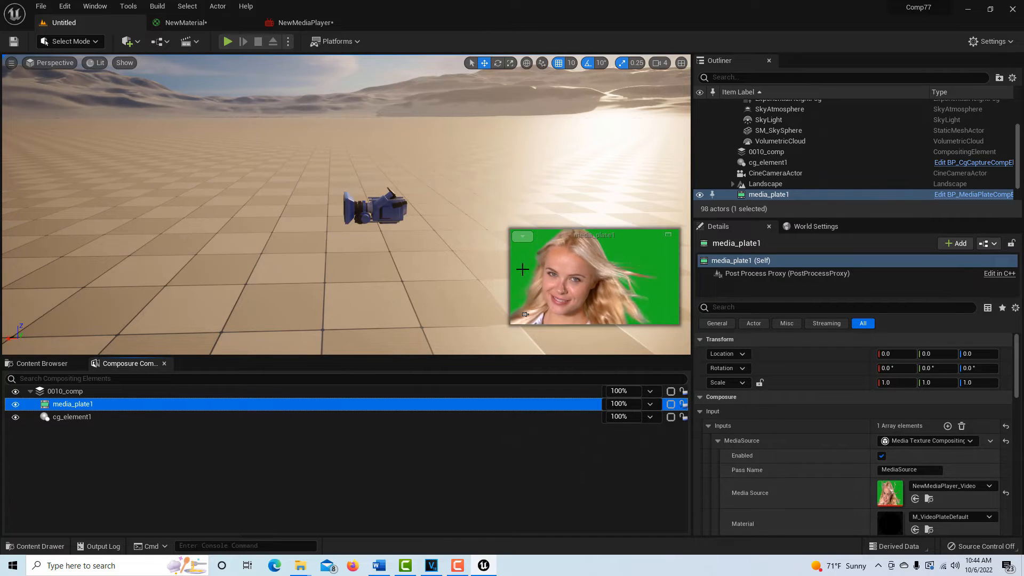
left_click(79, 417)
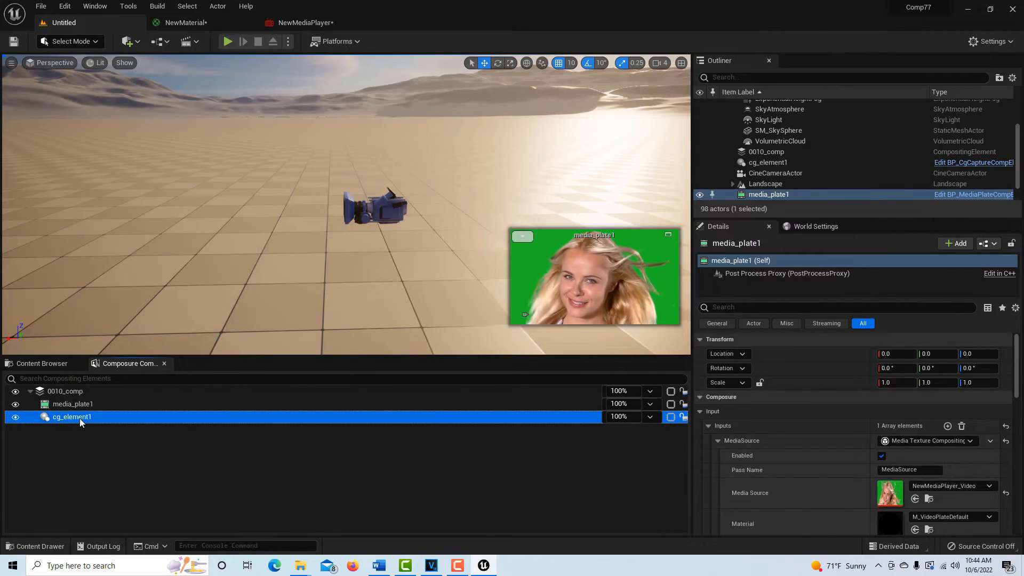
left_click(84, 406)
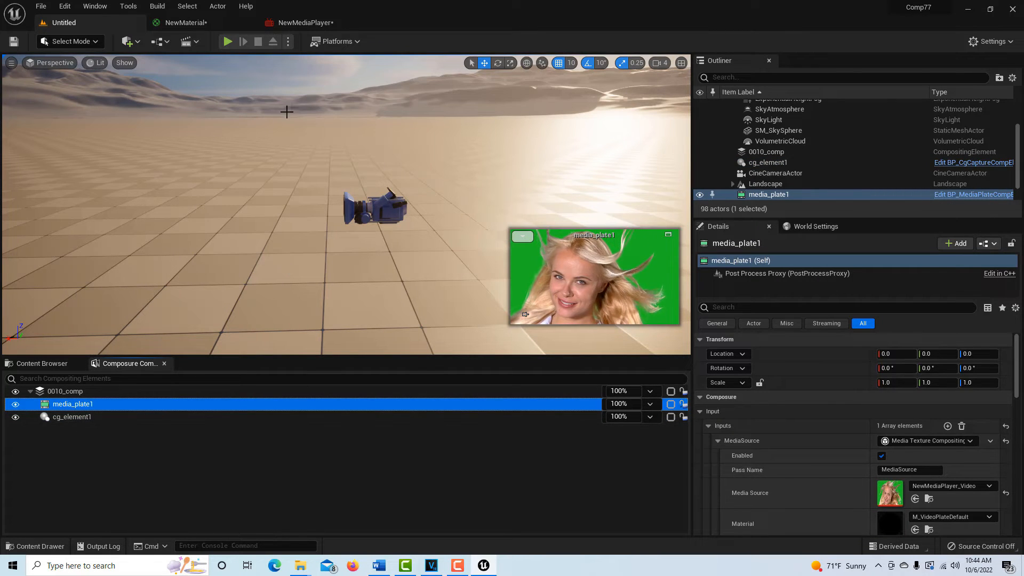
Step: Rename the upper texture parameter node in NewMaterial's graph to media_player1
left_click(181, 23)
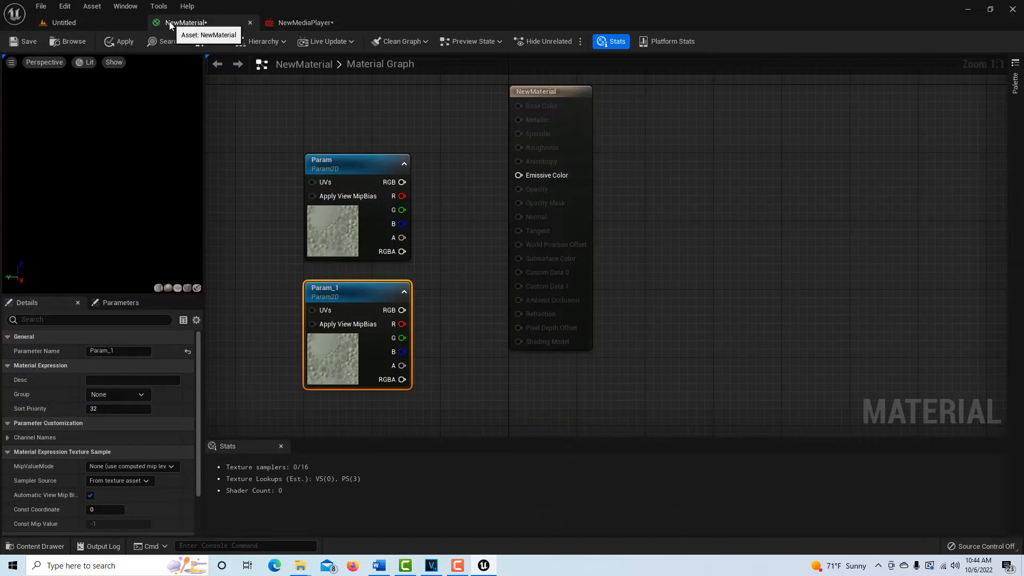
left_click(338, 160)
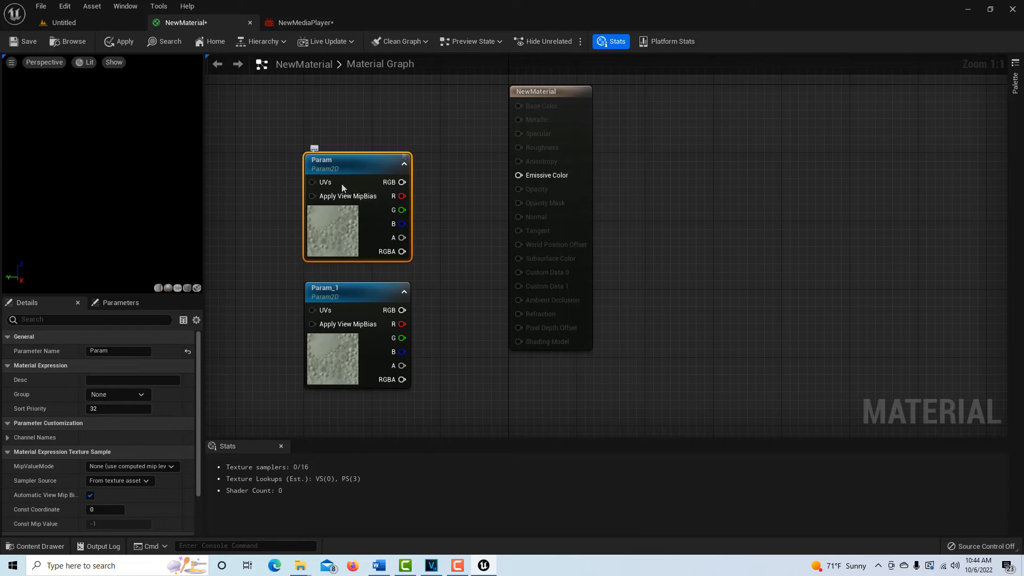
left_click(114, 353)
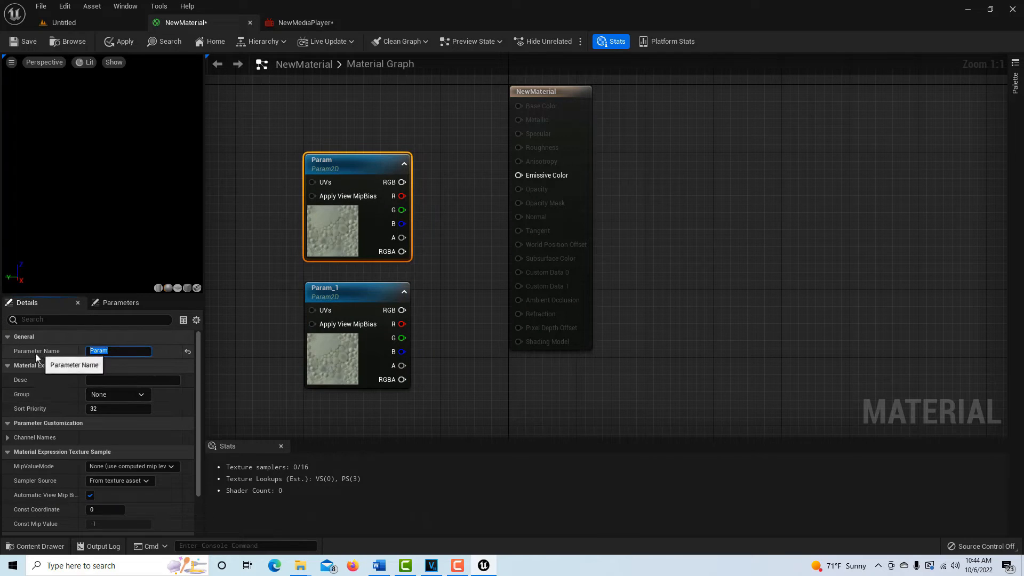
type("media")
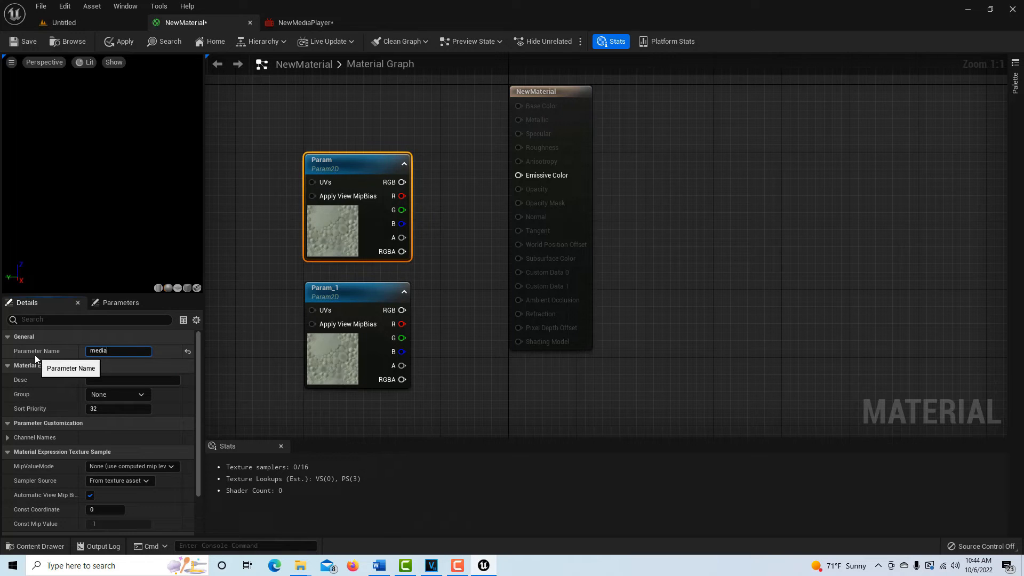
type("_player1")
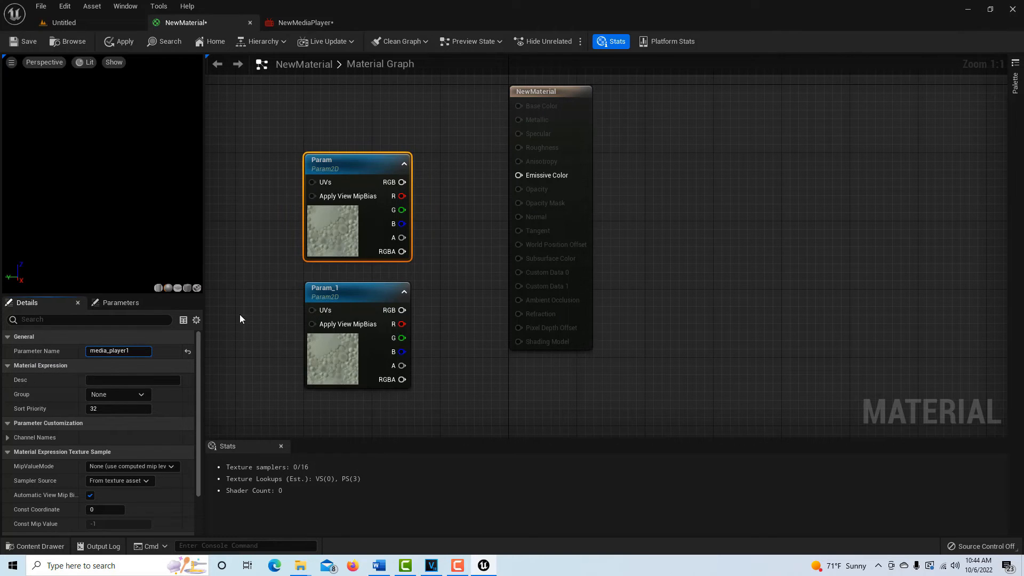
Step: Rename the lower texture parameter node, Param_1, to cg_element1
left_click(302, 312)
left_click(375, 299)
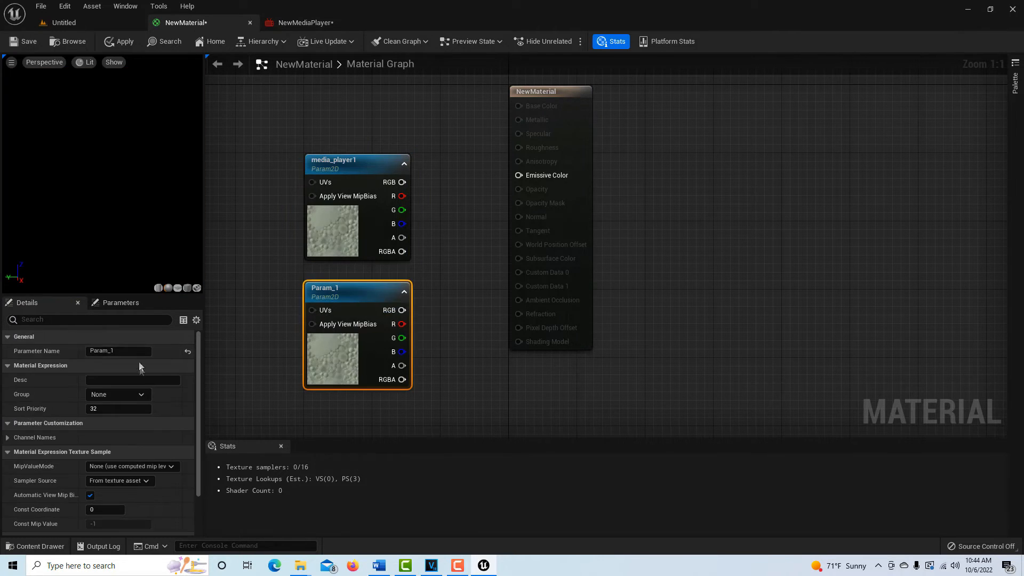
left_click(136, 351)
type("cg_element1")
left_click(232, 275)
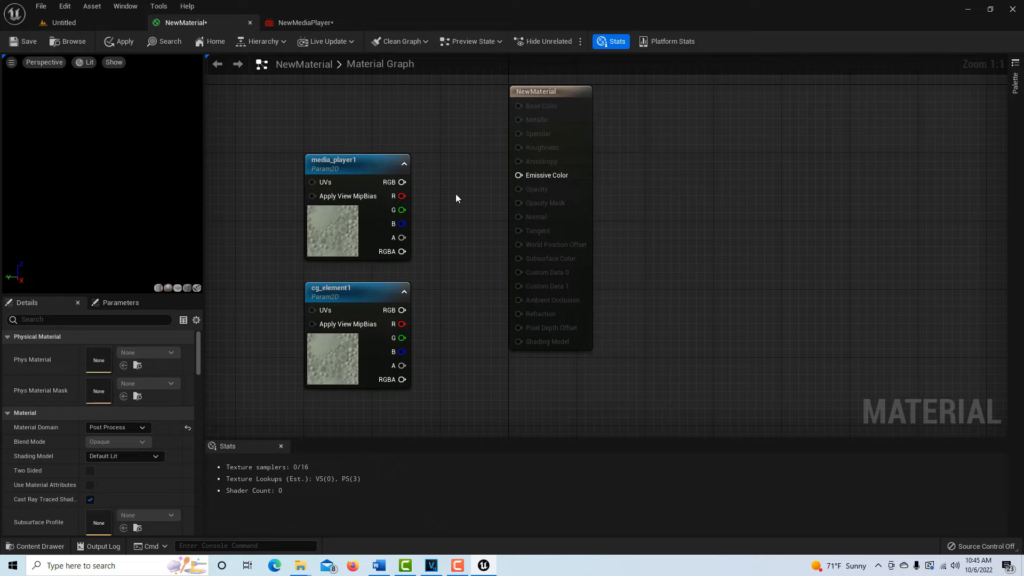
Step: Add an Over node beside the texture parameters and move the main material node clear of it
right_click(442, 220)
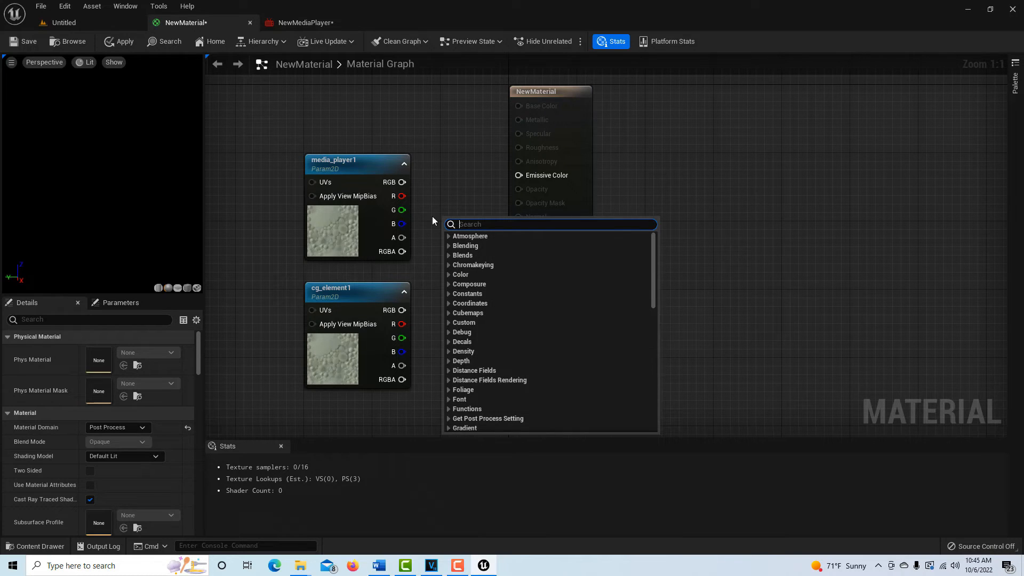
type("over")
key("Return")
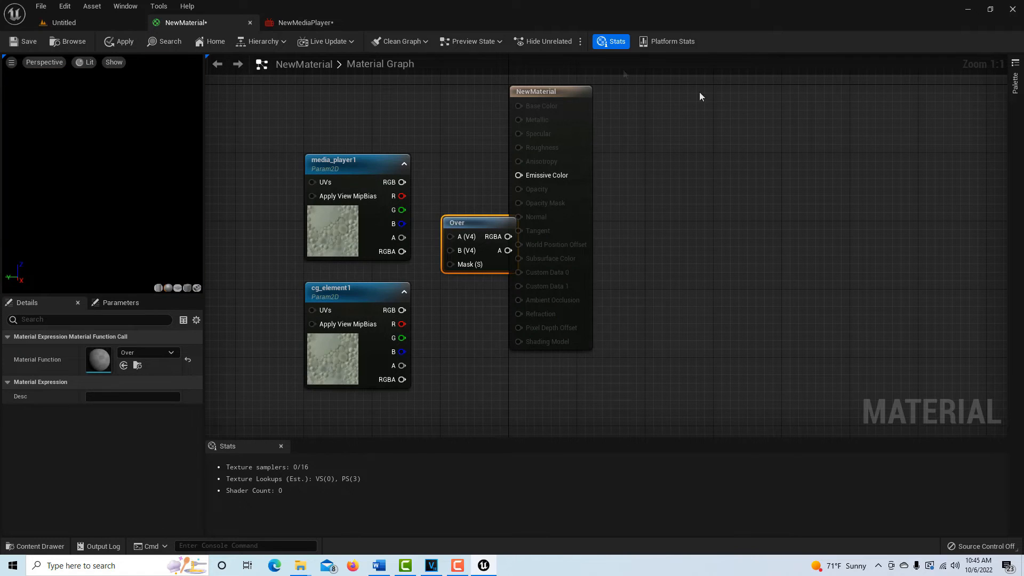
left_click_drag(573, 91, 701, 109)
Step: Wire the media_player1 and cg_element1 RGBA outputs through Over's A and B inputs into Emissive Color, and apply and save the material
left_click_drag(401, 252, 452, 235)
left_click_drag(402, 379, 655, 195)
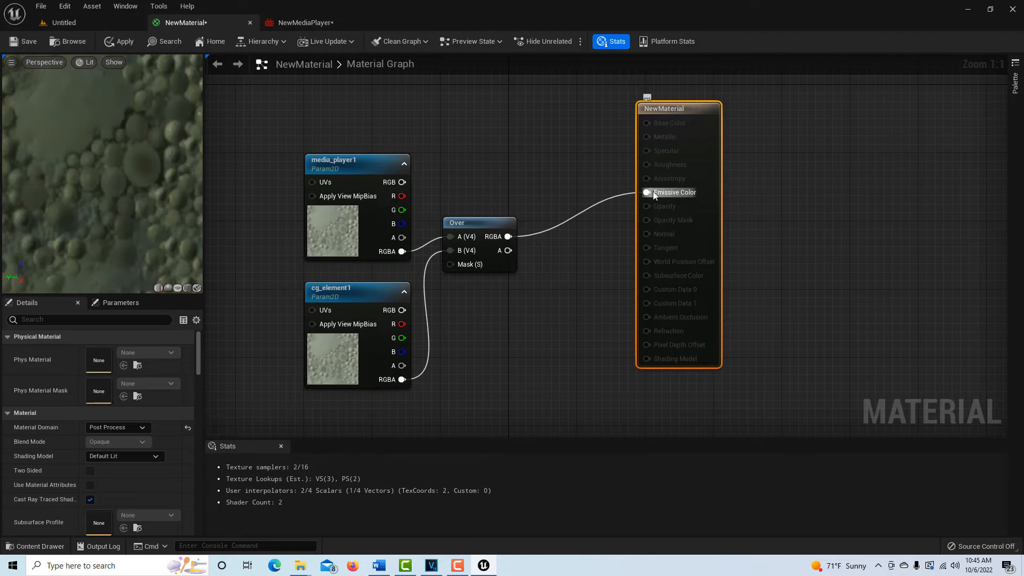
left_click(117, 42)
left_click(23, 43)
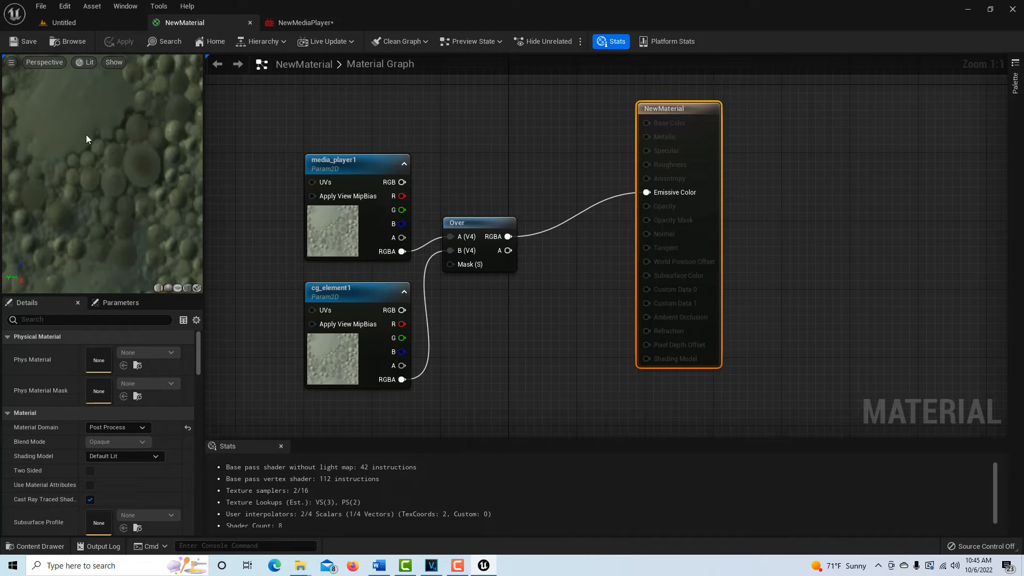
Step: Add a transform pass to the 0010_comp element in the Untitled level and expand its settings
left_click(101, 23)
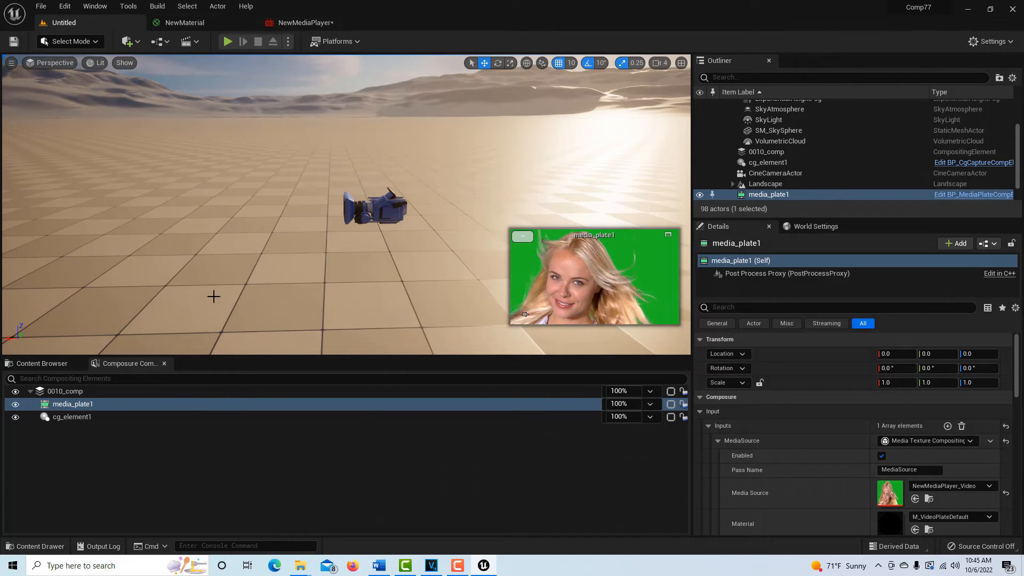
left_click(85, 392)
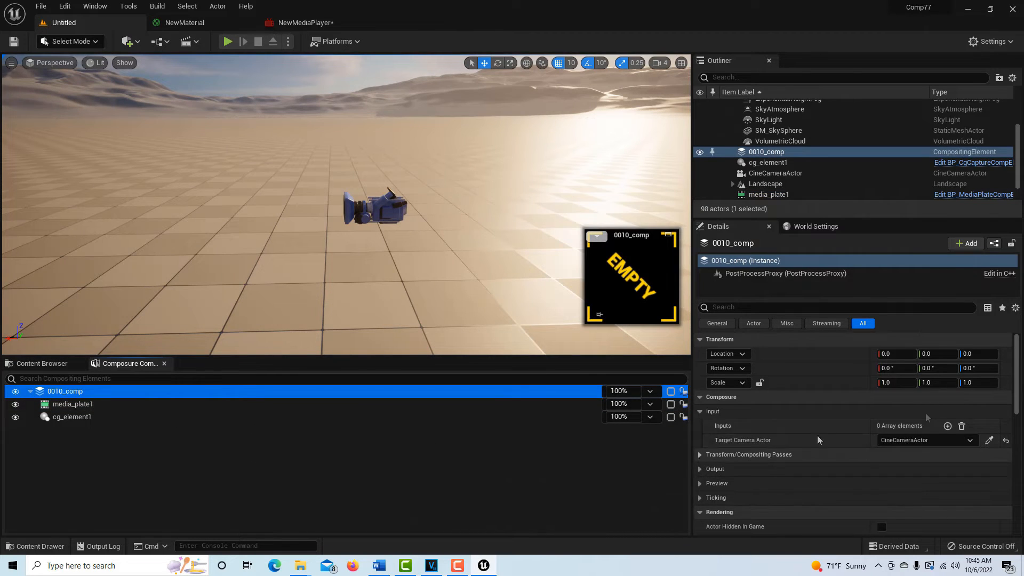
left_click(1018, 367)
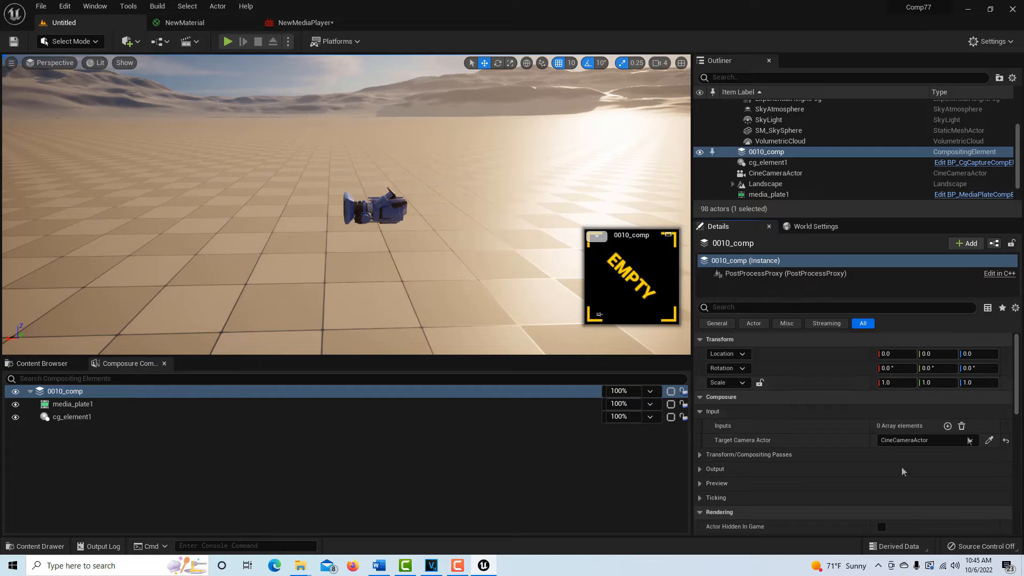
left_click(700, 455)
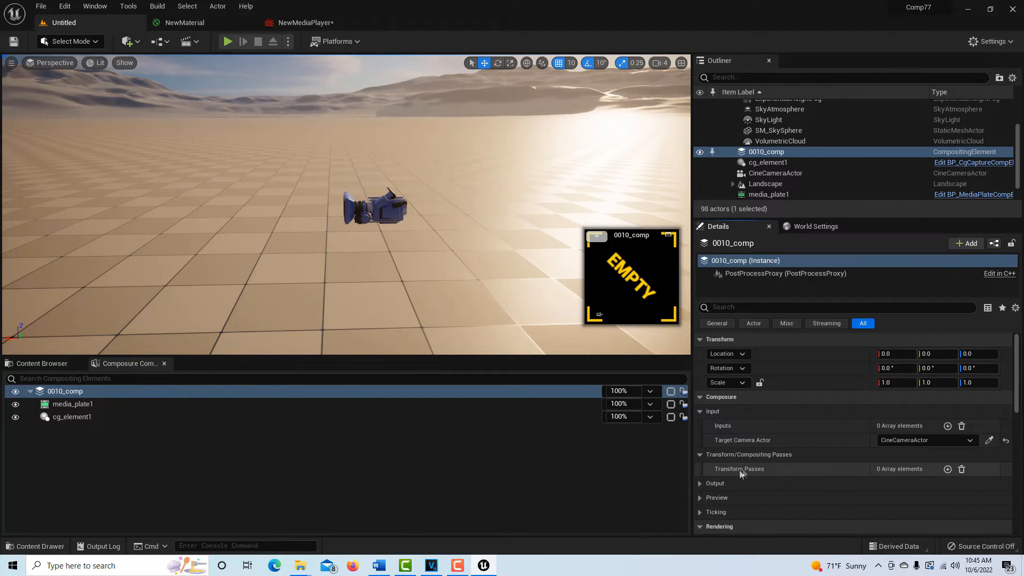
left_click(948, 470)
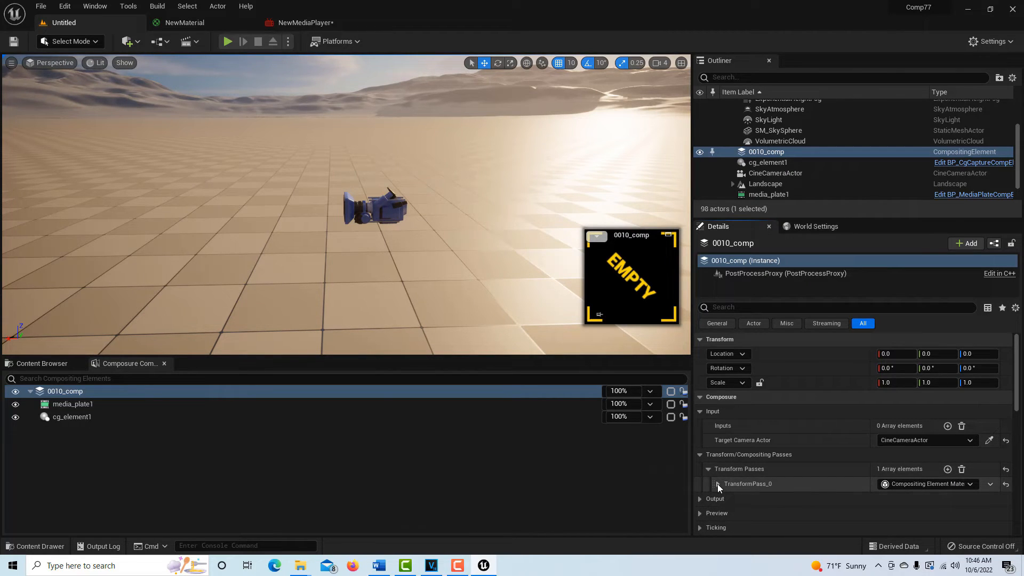
left_click(718, 484)
left_click_drag(1018, 364, 1018, 383)
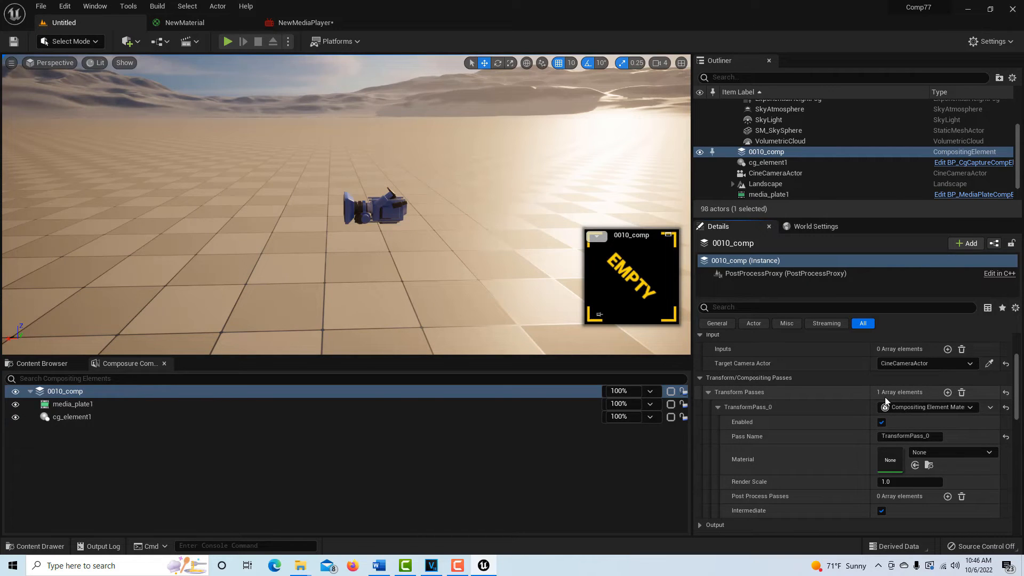
Step: Assign NewMaterial to 0010_comp's transform pass and set its media_player1 input element to media_plate1
left_click(70, 364)
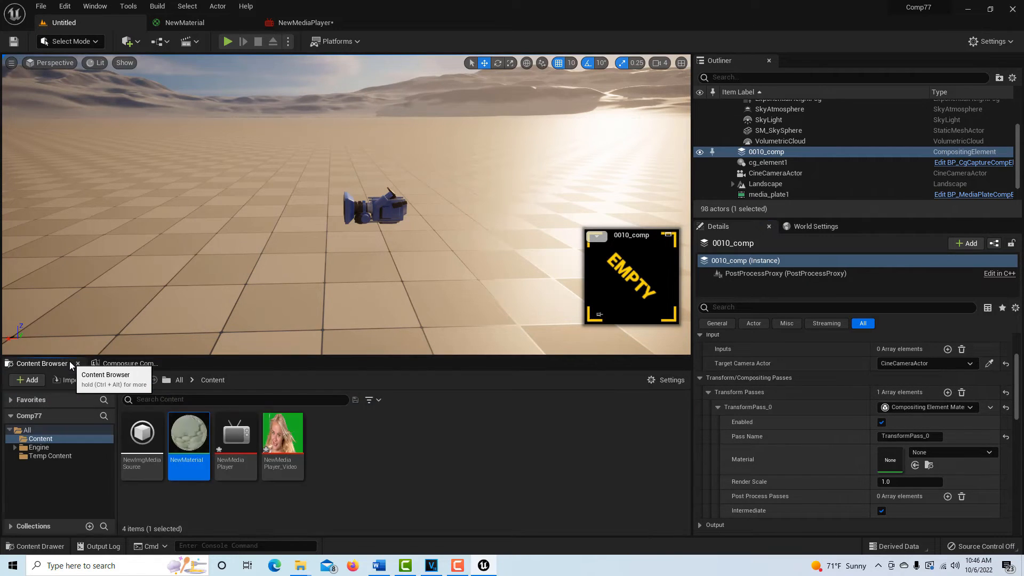
left_click_drag(193, 462, 907, 462)
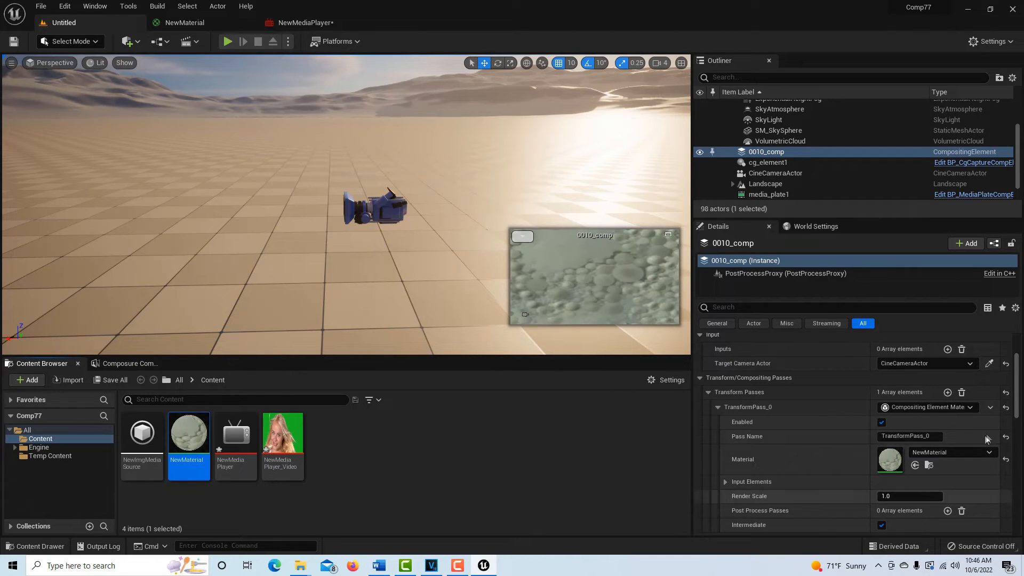
scroll(1018, 394, "down", 3)
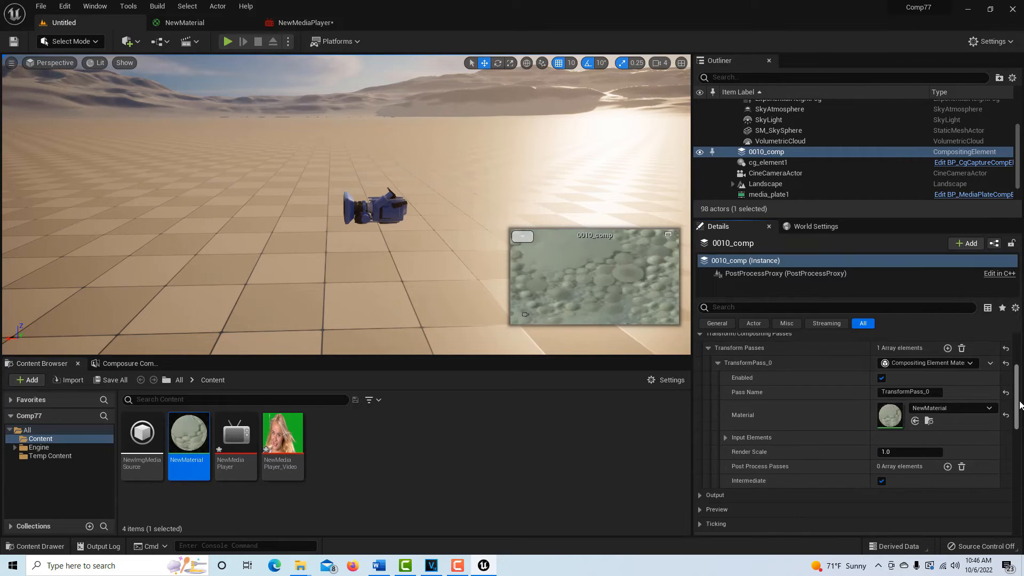
left_click(725, 431)
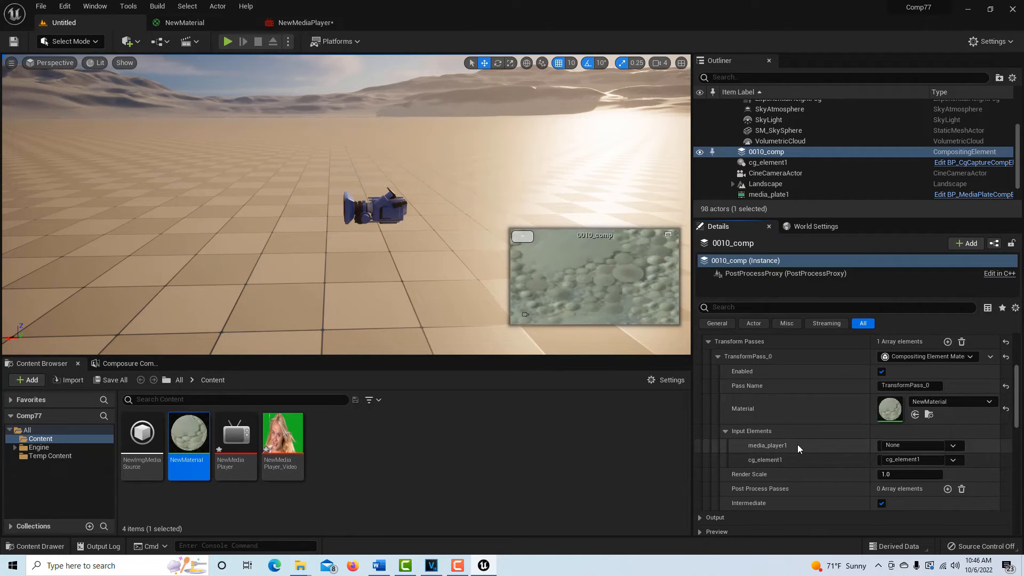
left_click(953, 446)
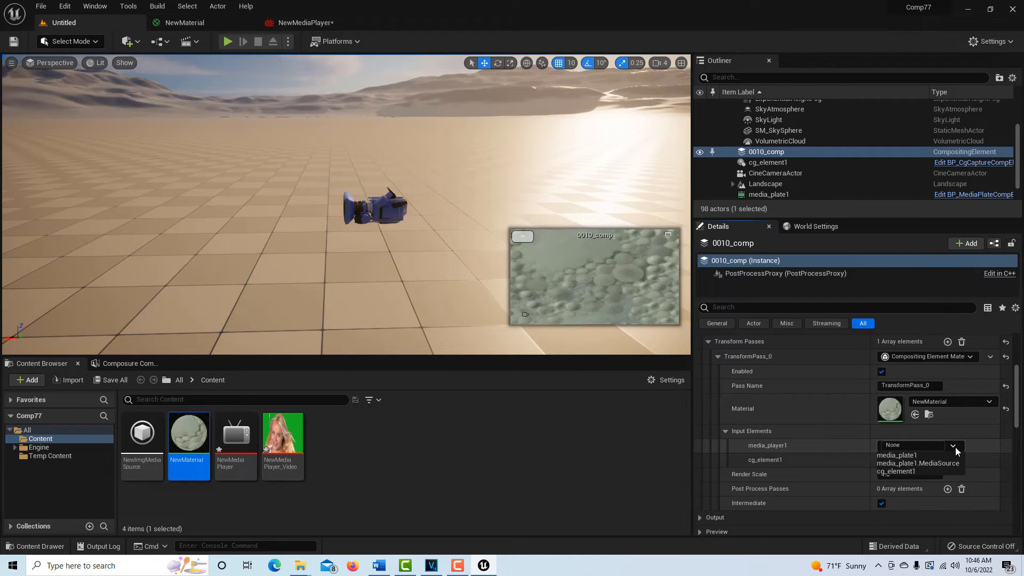
left_click(900, 455)
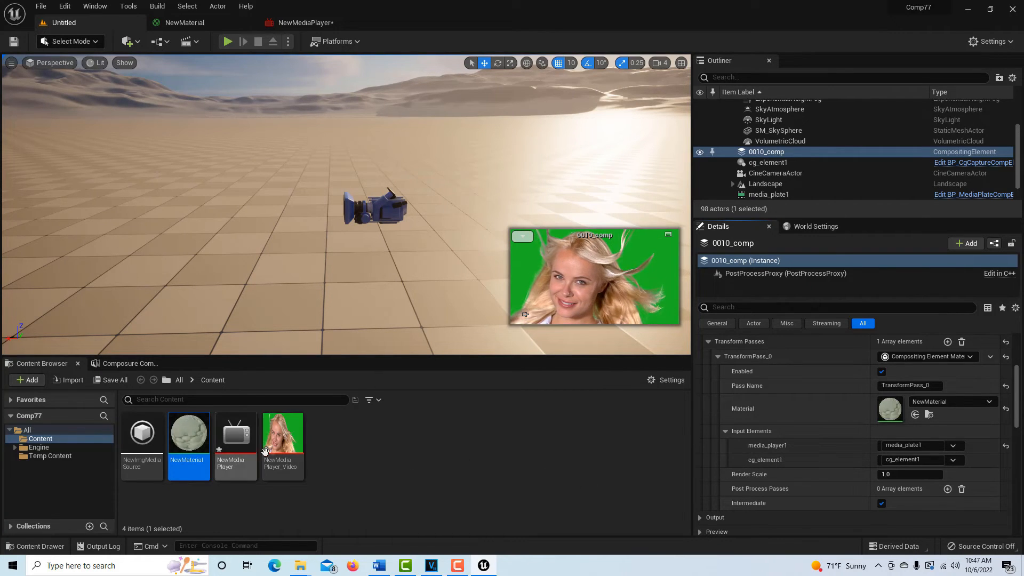
Step: Add a key color to media_plate1's Chroma Keying pass and sample it from the green background of the footage
left_click(121, 364)
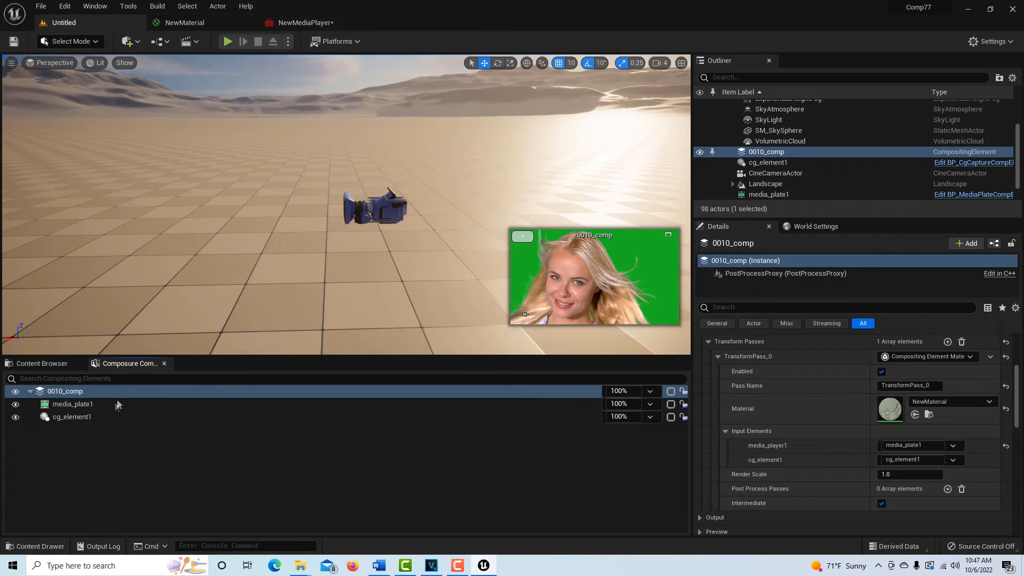
left_click(85, 404)
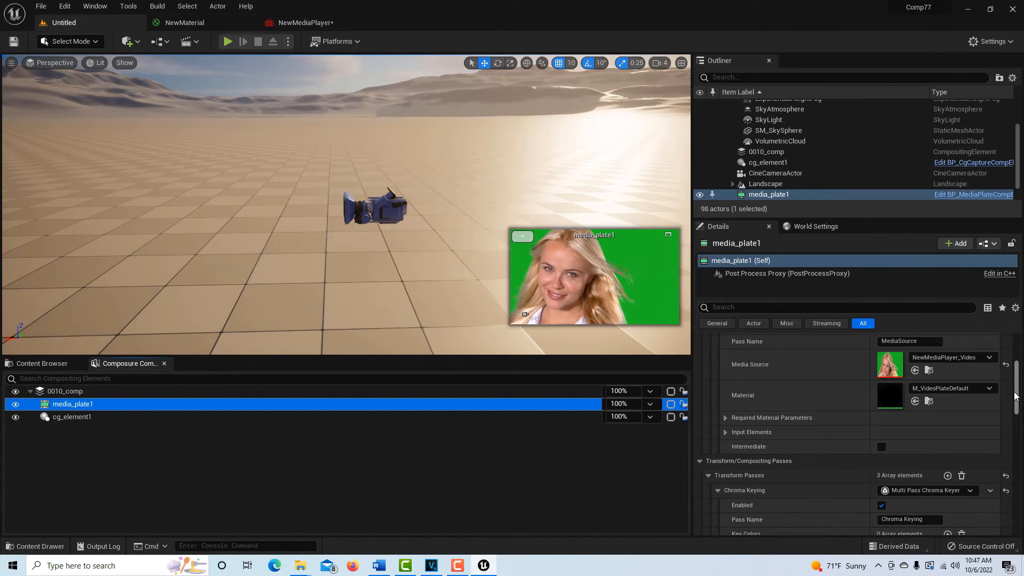
left_click_drag(1018, 397, 1019, 415)
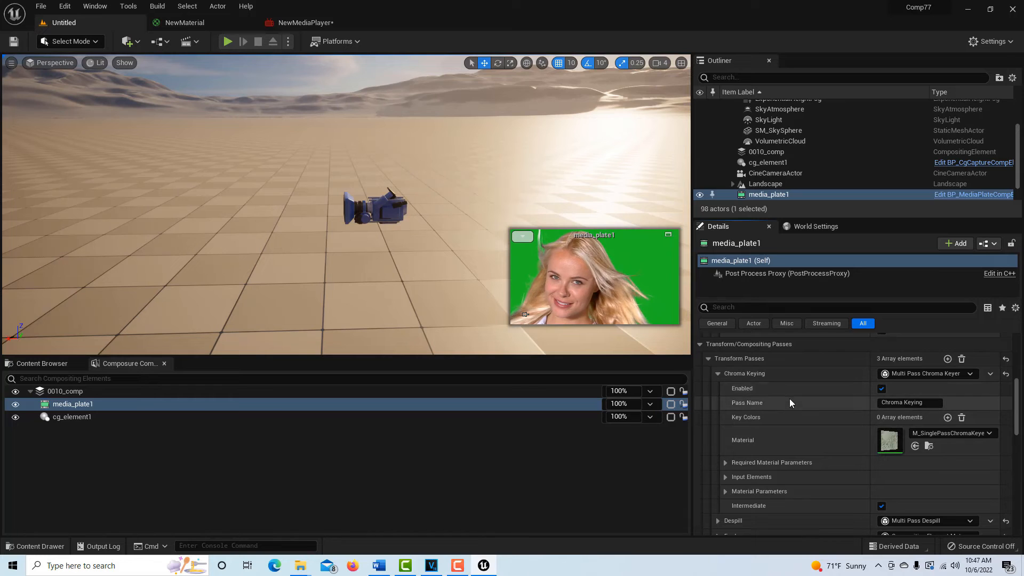
left_click(719, 373)
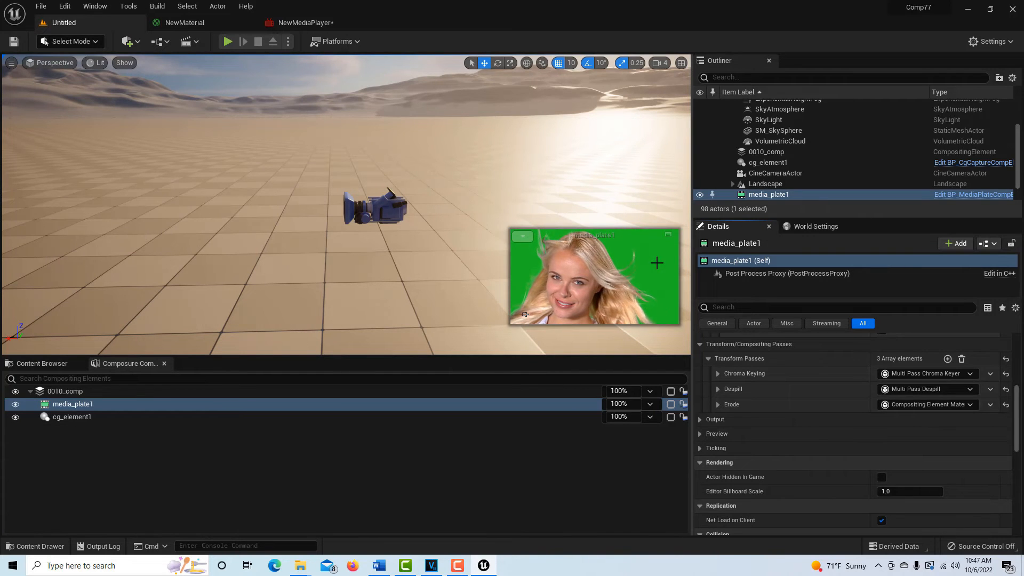
left_click(718, 374)
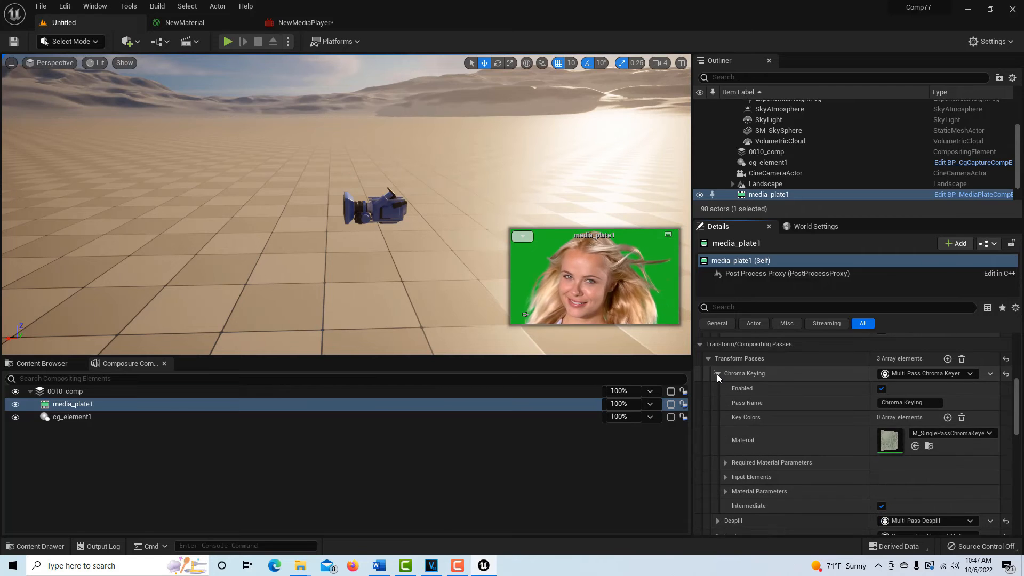
left_click(948, 418)
left_click(976, 433)
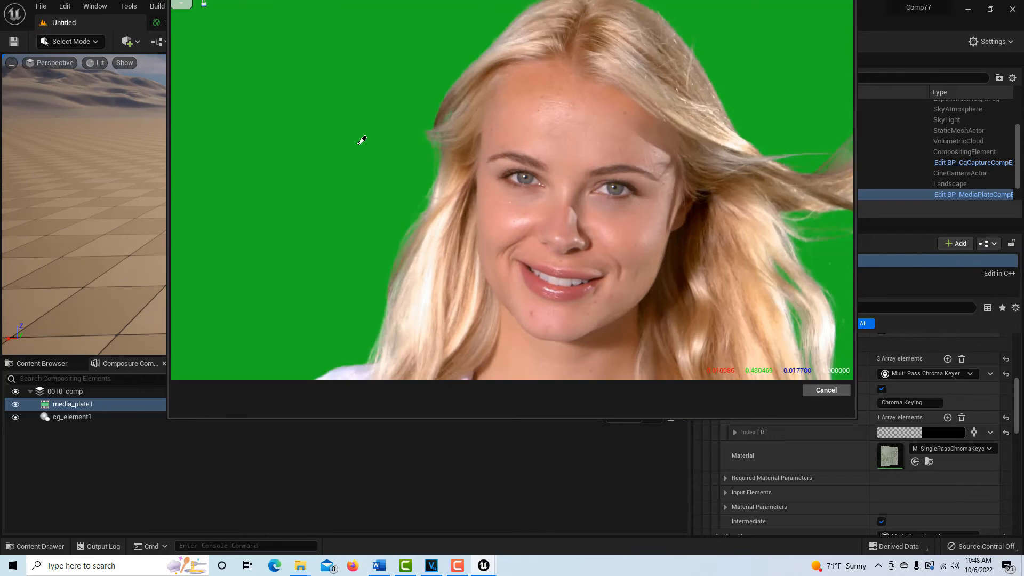
left_click(283, 106)
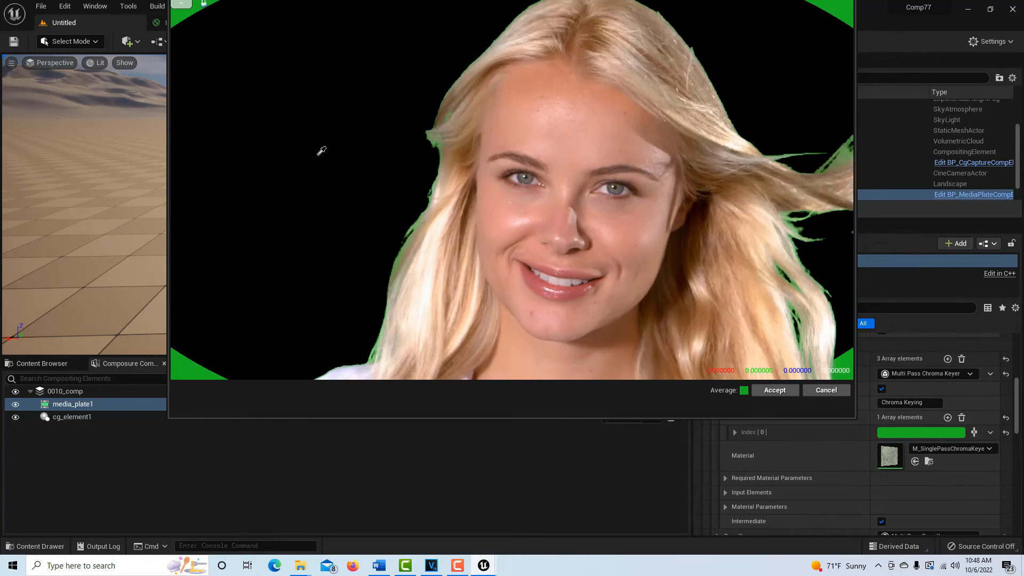
left_click(774, 390)
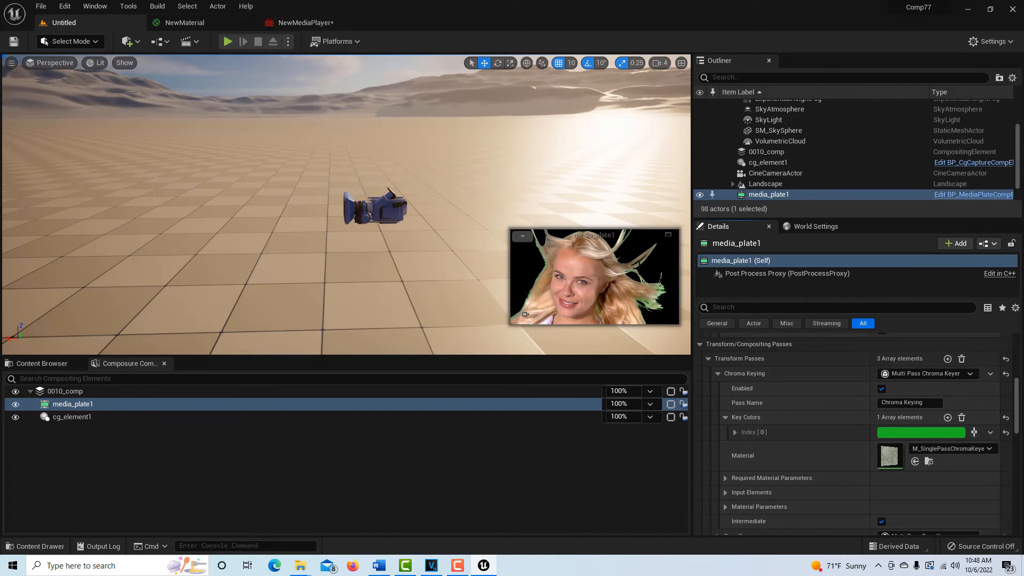
Step: Check the composite preview and transform pass settings of 0010_comp, and return to the media_plate1 layer
left_click(154, 393)
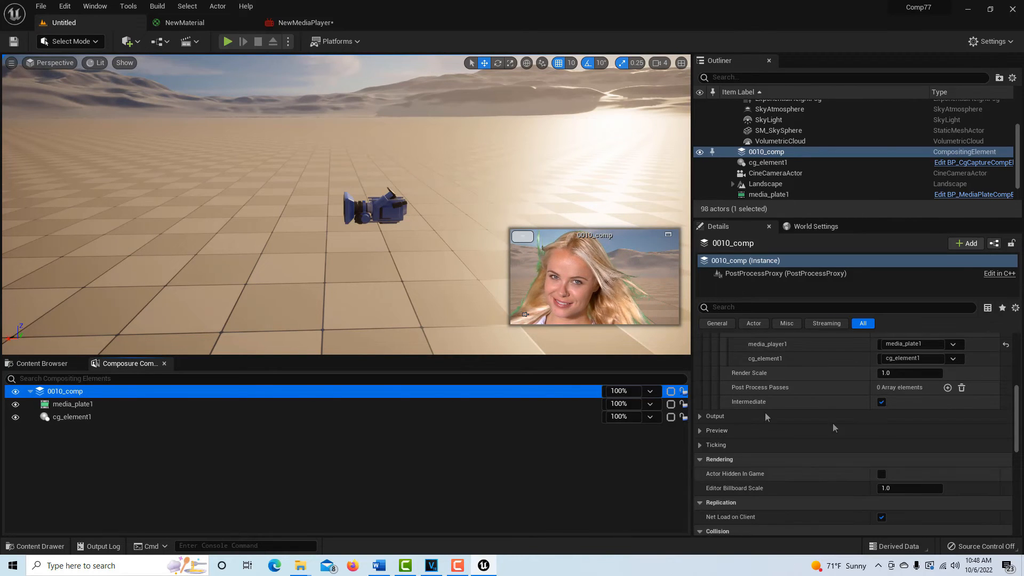
scroll(872, 435, "up", 4)
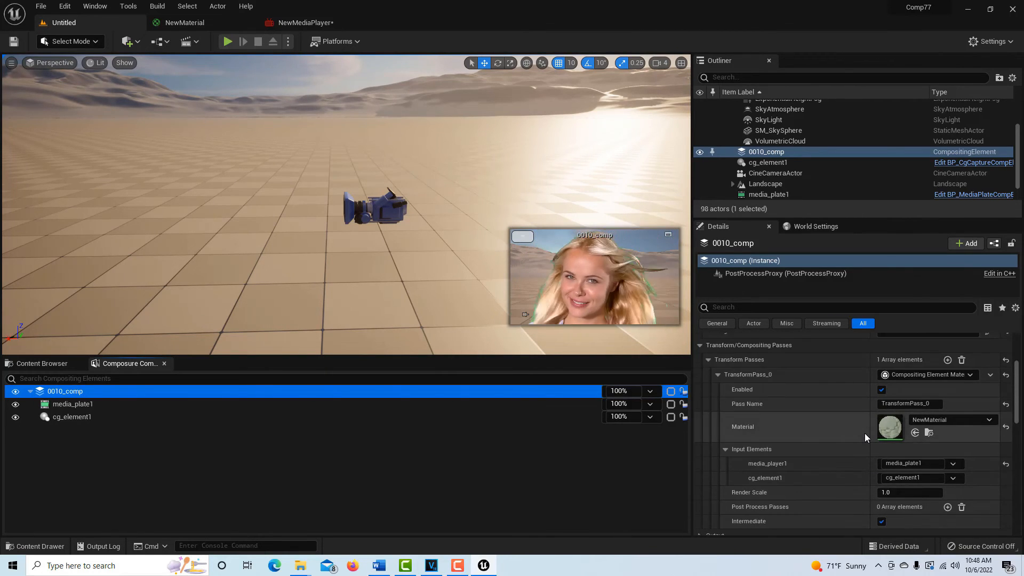
scroll(860, 434, "up", 1)
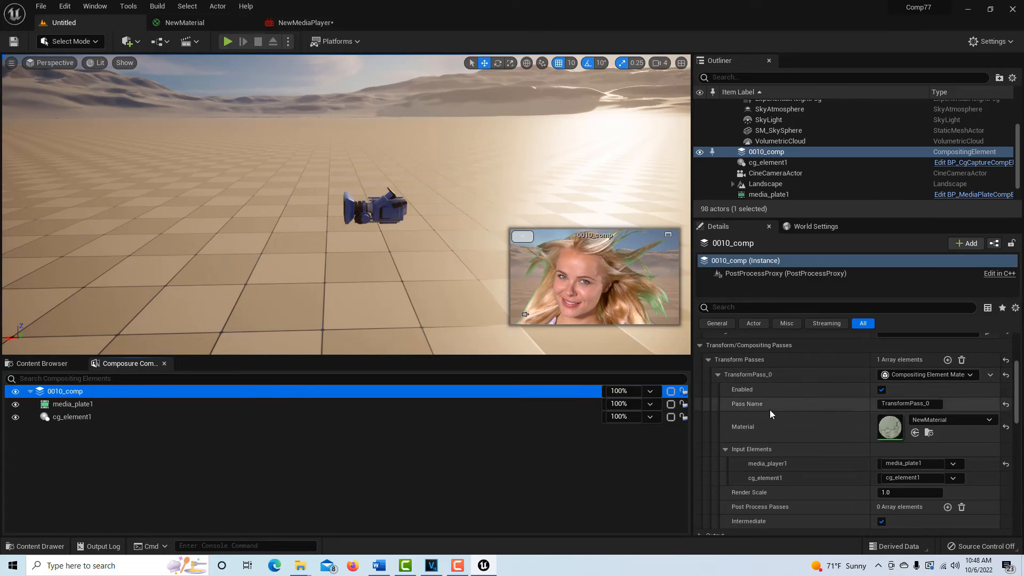
scroll(769, 410, "down", 3)
left_click(290, 407)
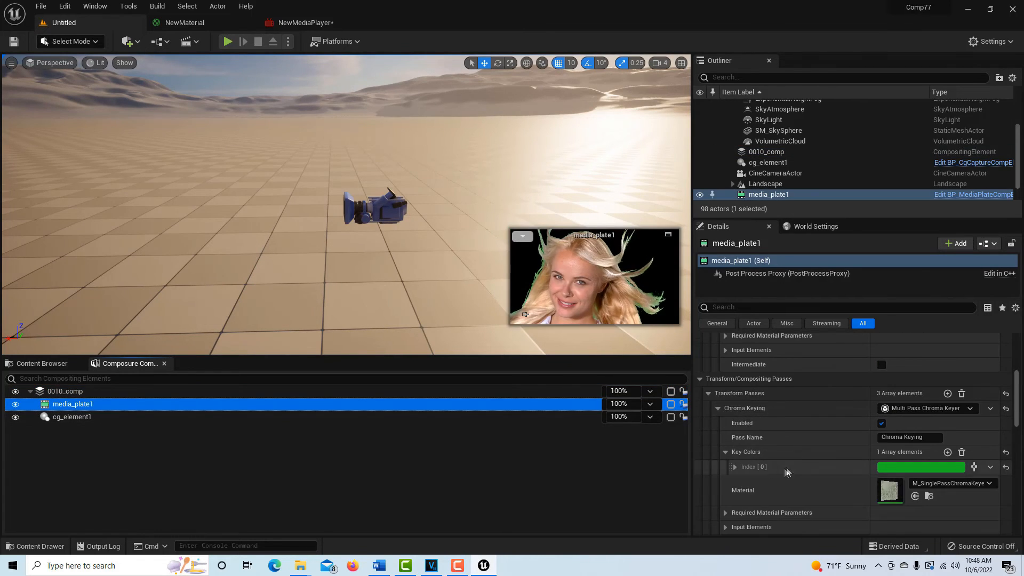
Step: Add a key color to media_plate1's Despill pass and sample it from the green fringe along the edge of the woman's hair
scroll(802, 450, "down", 1)
scroll(823, 447, "down", 1)
scroll(823, 447, "down", 1)
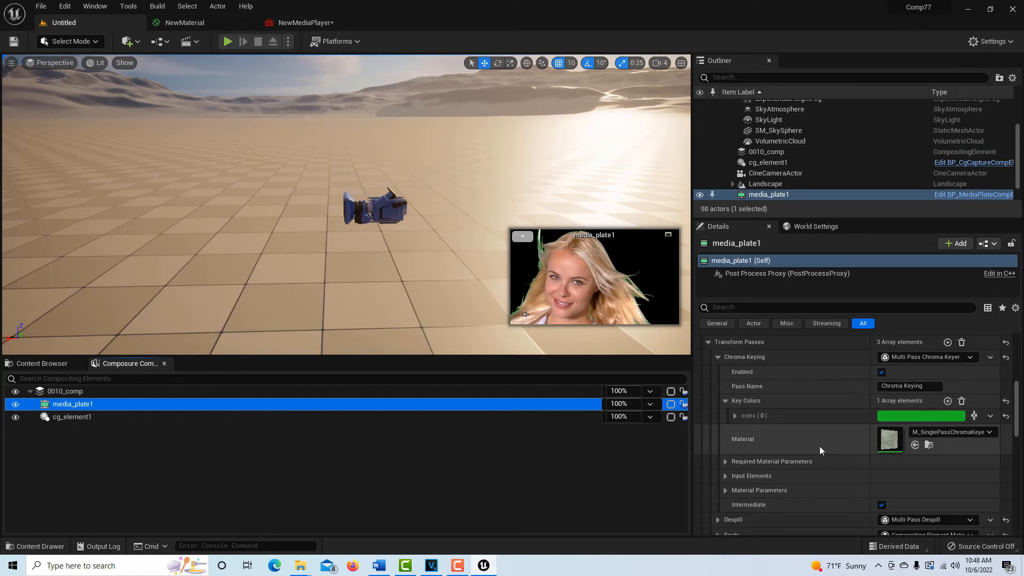
scroll(799, 442, "up", 3)
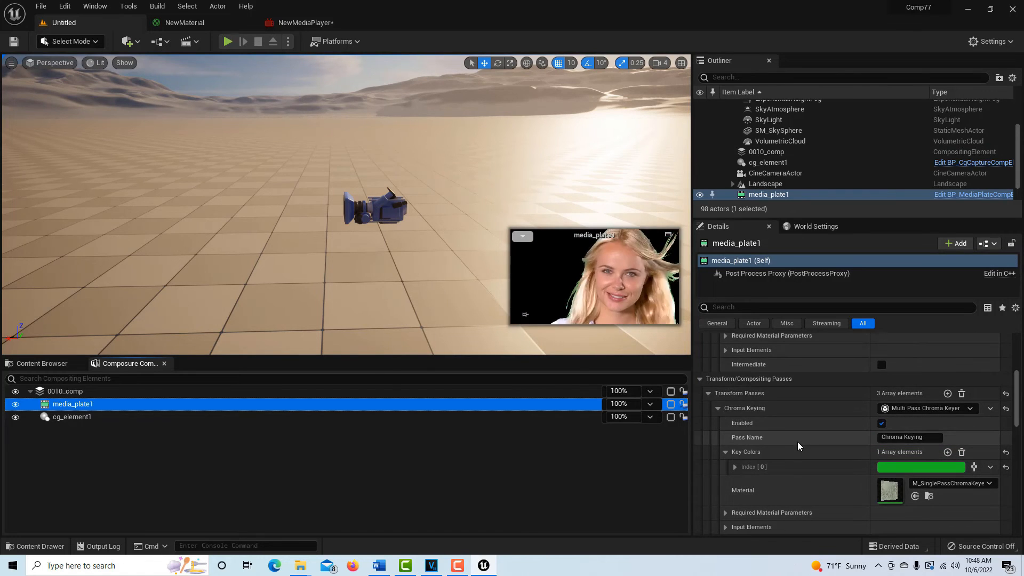
left_click(718, 409)
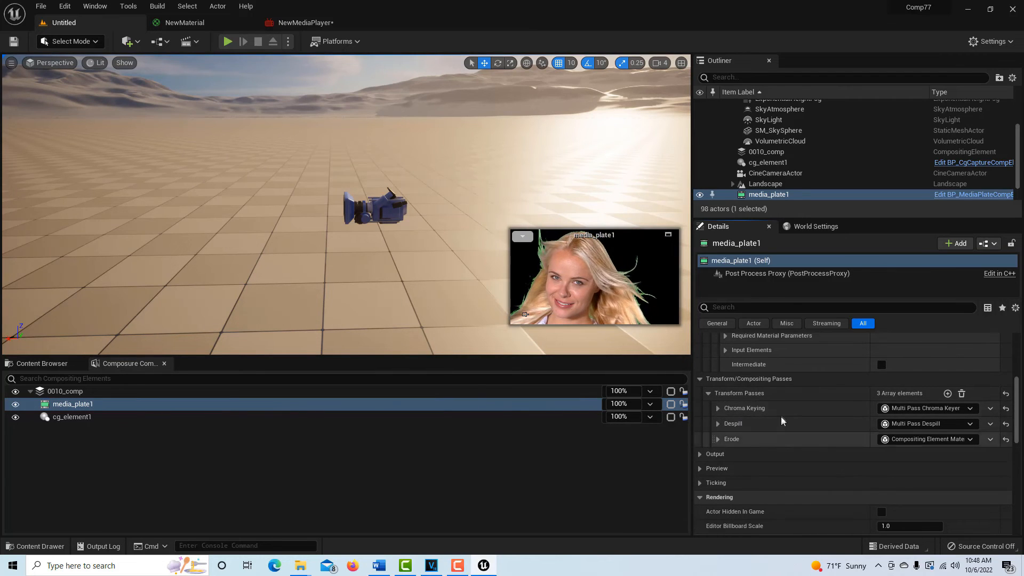
left_click(718, 424)
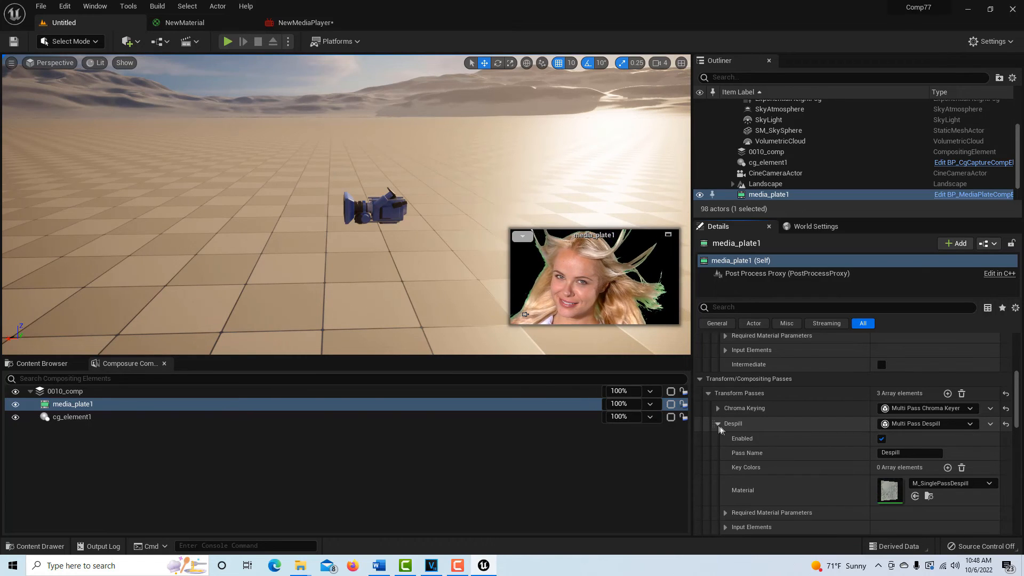
left_click(948, 468)
left_click(974, 482)
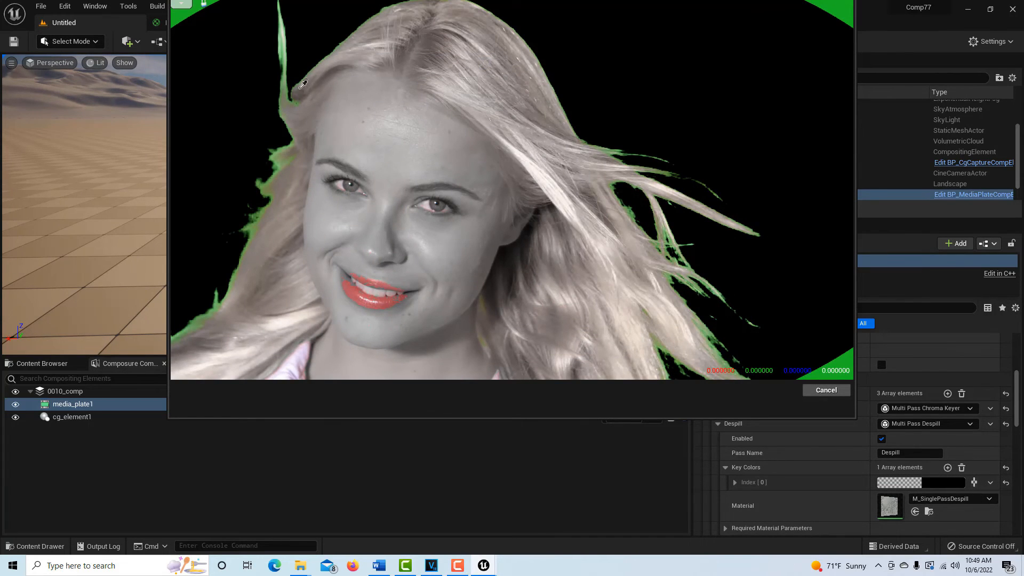
left_click(278, 150)
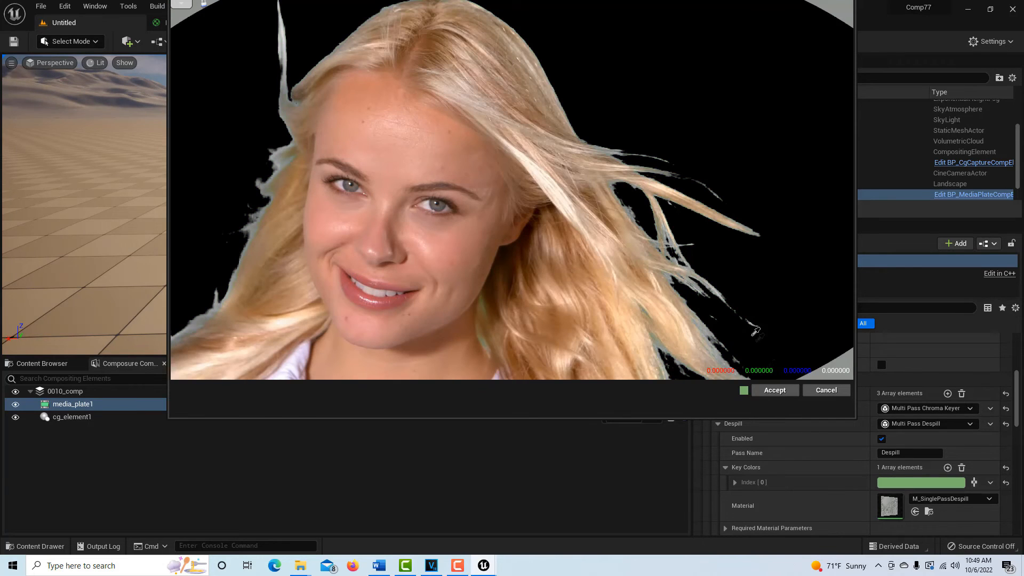
left_click(775, 391)
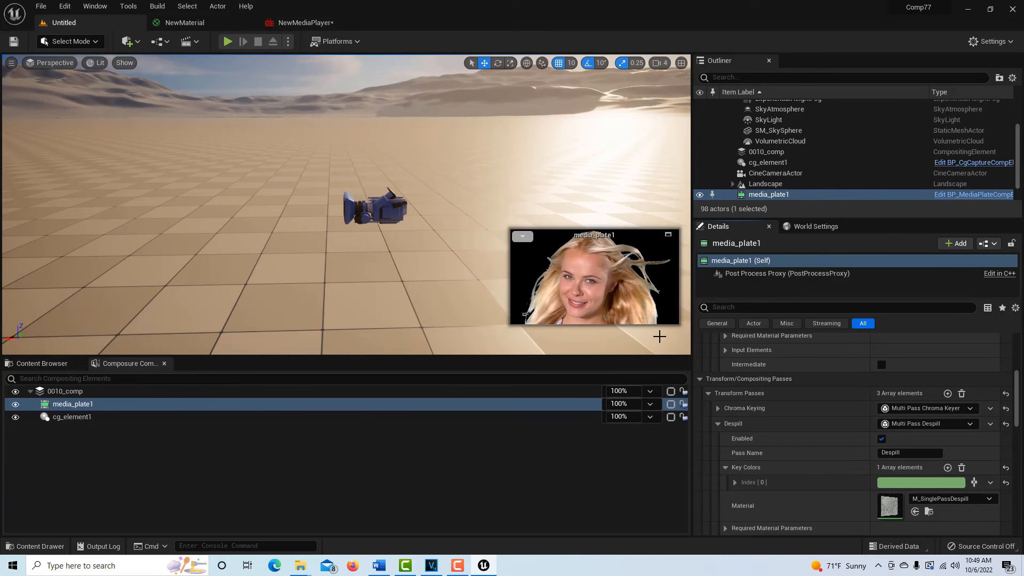
Step: Examine the required material parameters and input elements of media_plate1's MediaSource input
left_click_drag(1018, 420, 1016, 402)
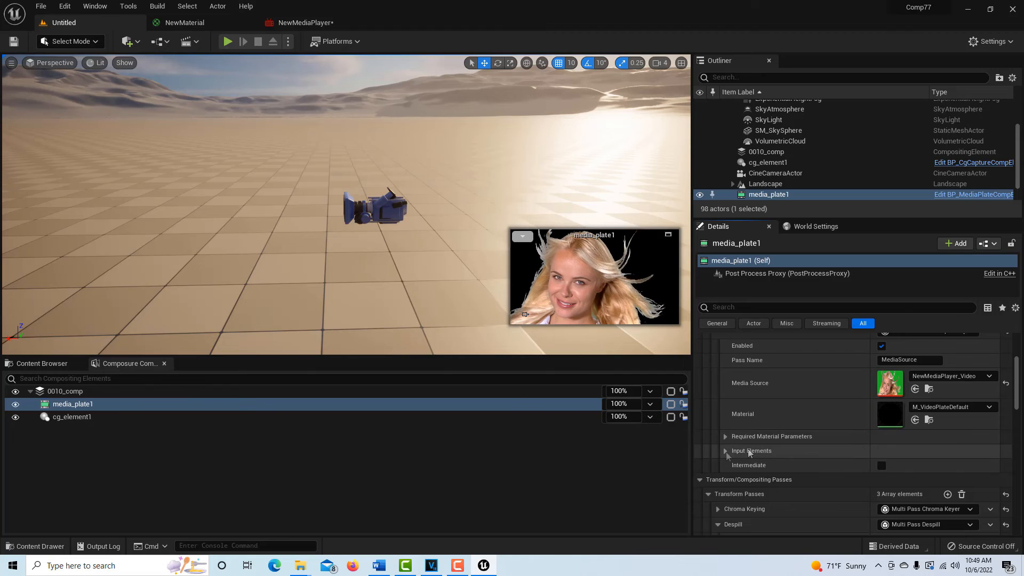
left_click(726, 437)
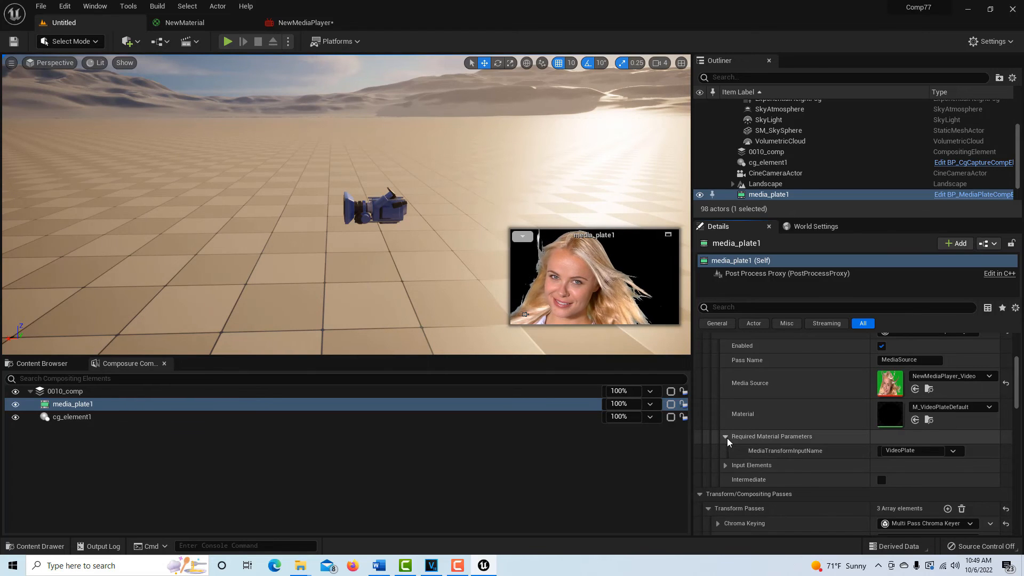
left_click(727, 467)
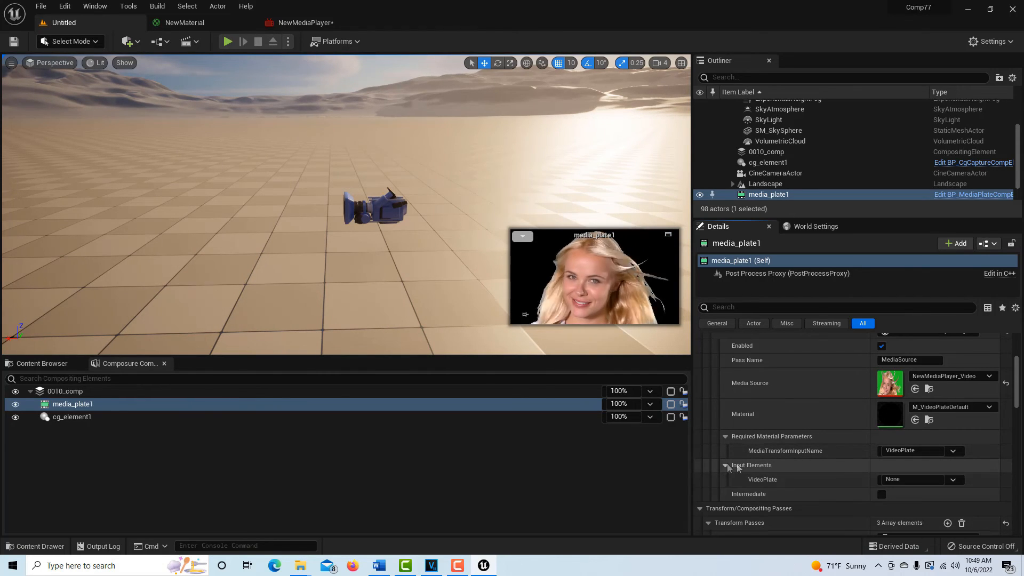
scroll(849, 461, "down", 5)
scroll(799, 453, "up", 6)
scroll(811, 446, "up", 4)
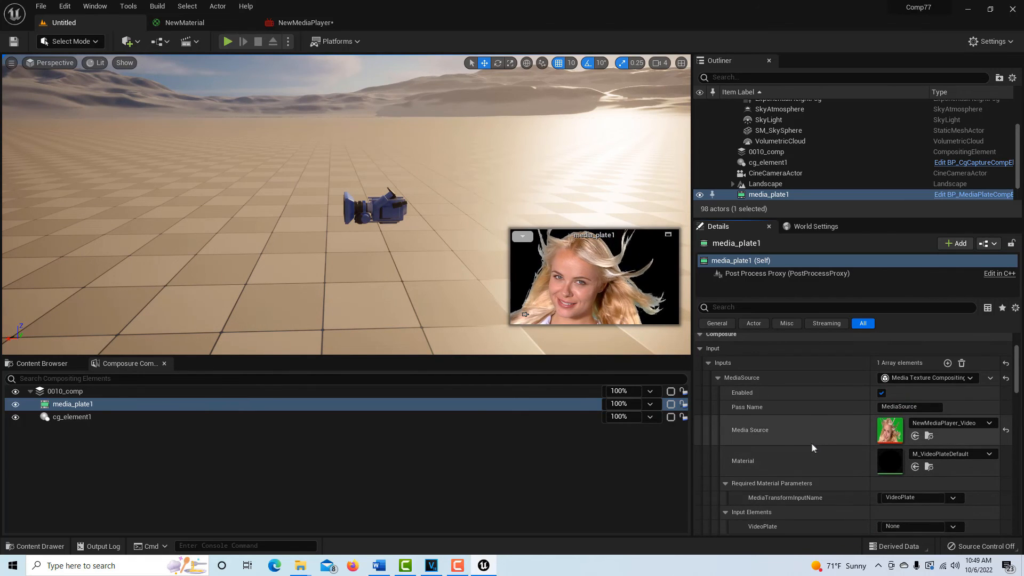
scroll(803, 444, "down", 4)
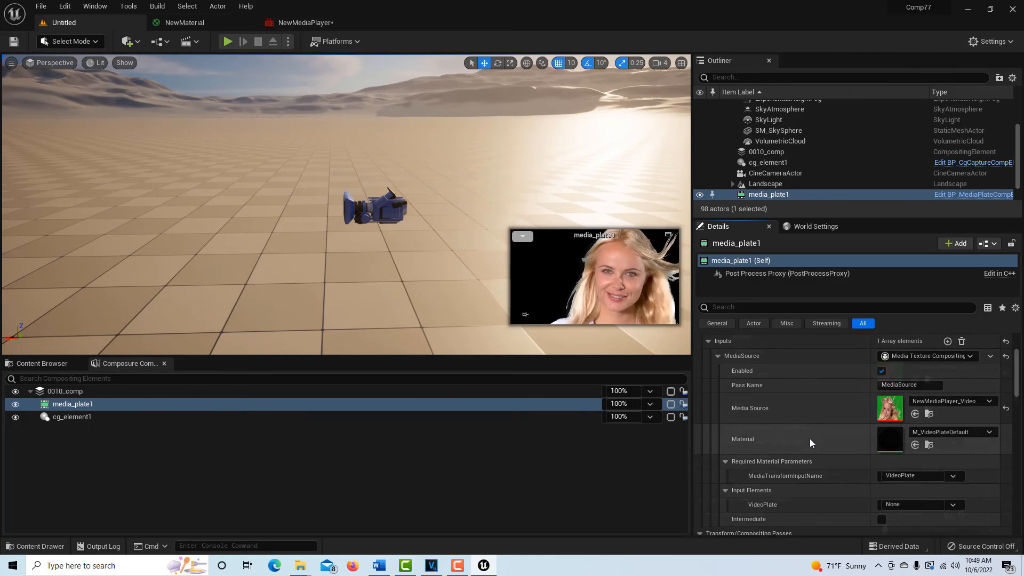
Step: Expand the required material parameters, input elements and material parameters of media_plate1's Chroma Keying pass
scroll(810, 439, "down", 7)
scroll(808, 437, "down", 3)
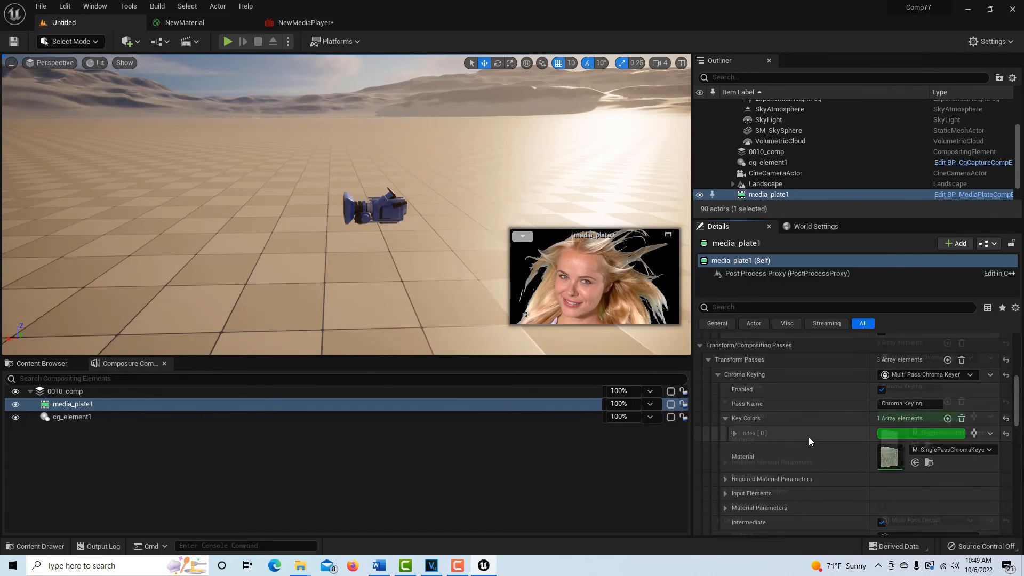
left_click(725, 445)
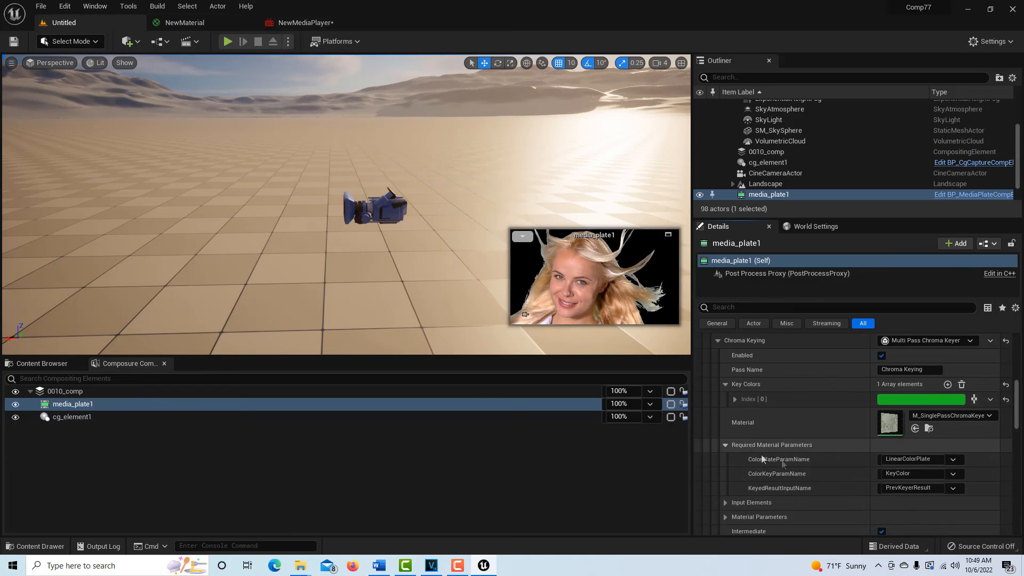
scroll(812, 462, "down", 2)
left_click(726, 469)
scroll(795, 463, "down", 3)
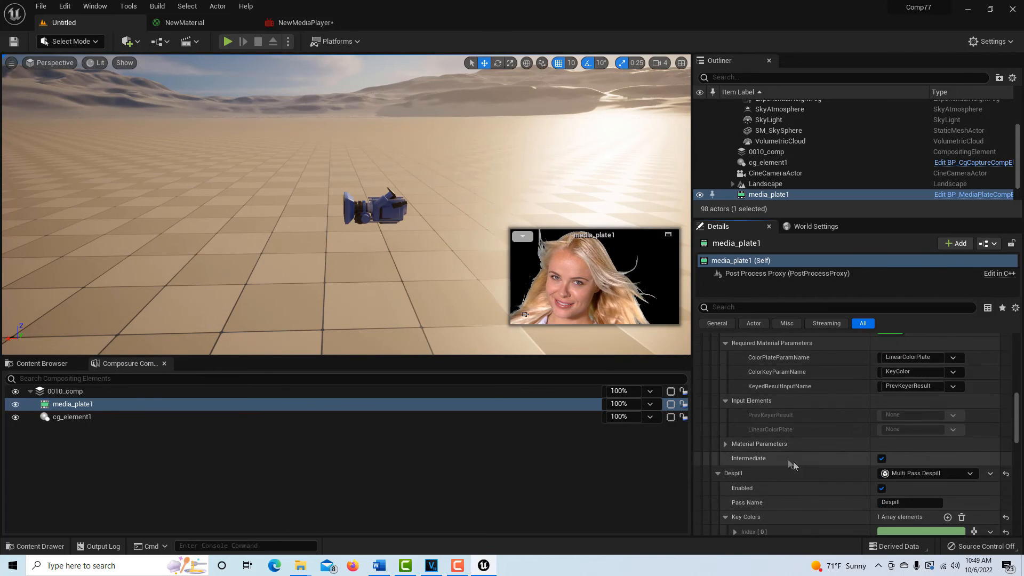
left_click(725, 444)
Step: Set DevignetteOuter to 1.099436 in the Chroma Keying pass's material parameters and collapse that parameter group
scroll(808, 451, "down", 2)
scroll(826, 467, "down", 1)
scroll(822, 466, "up", 4)
scroll(817, 460, "up", 6)
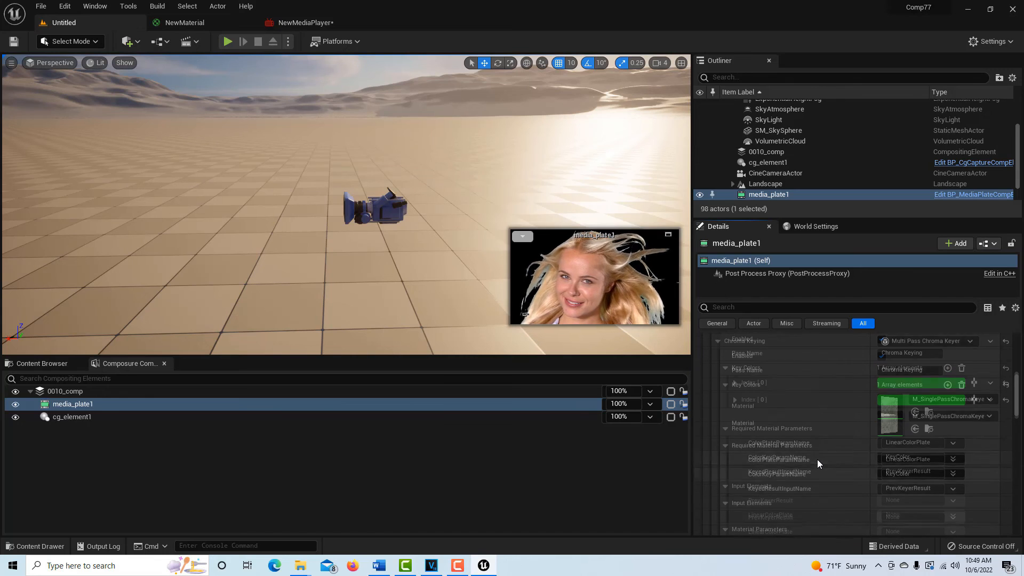
scroll(819, 456, "down", 4)
scroll(821, 456, "down", 7)
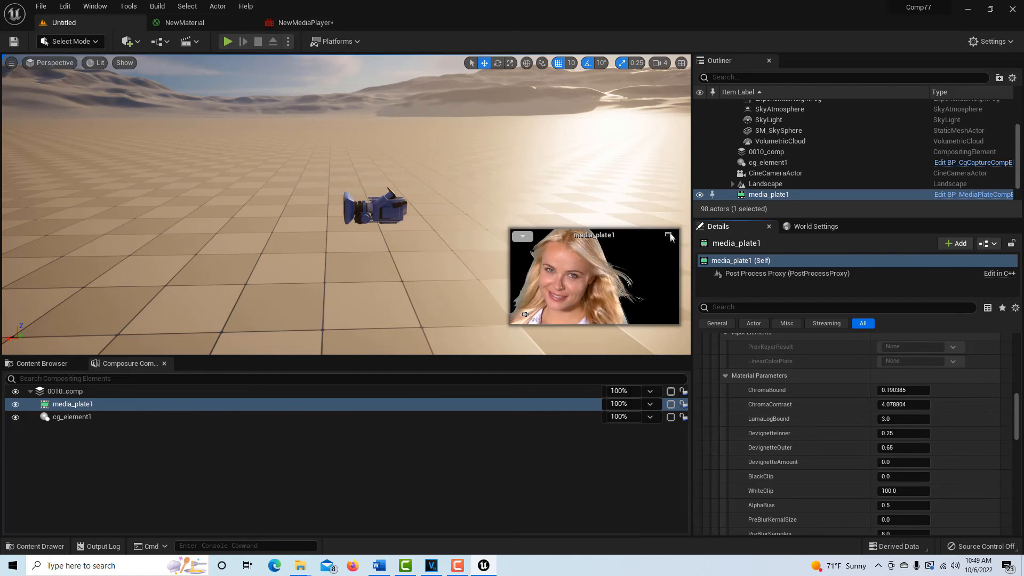
left_click_drag(895, 452, 925, 452)
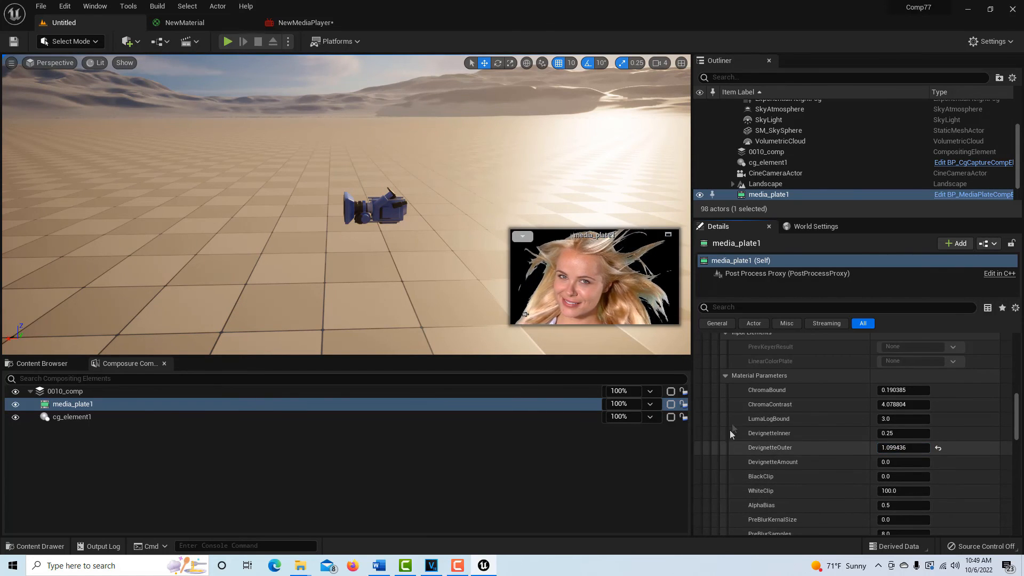
left_click(726, 376)
Step: Collapse the Chroma Keying and Despill passes to review the Erode pass settings, and select 0010_comp to view the composite
scroll(738, 379, "up", 4)
scroll(737, 379, "up", 3)
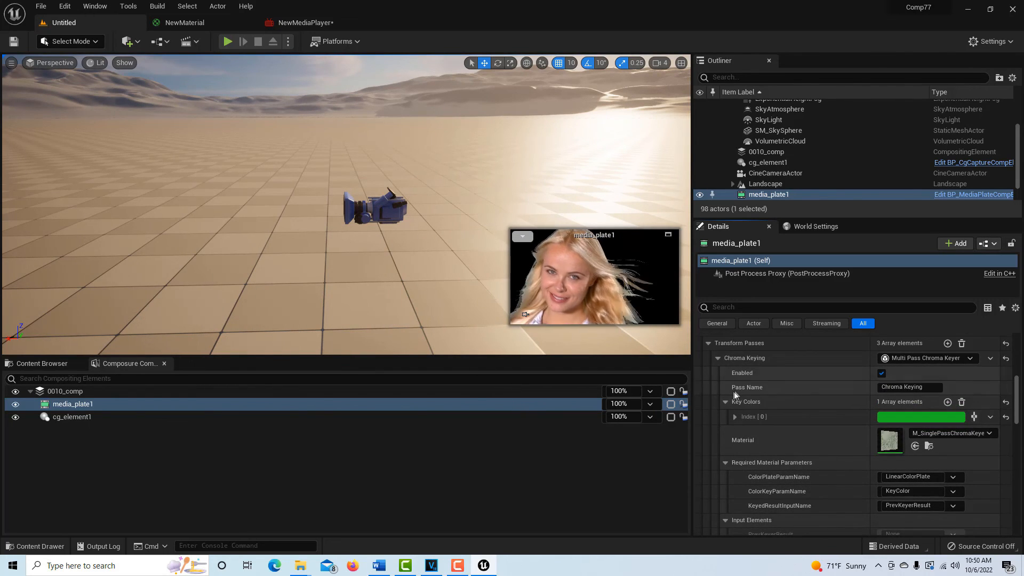
left_click(718, 359)
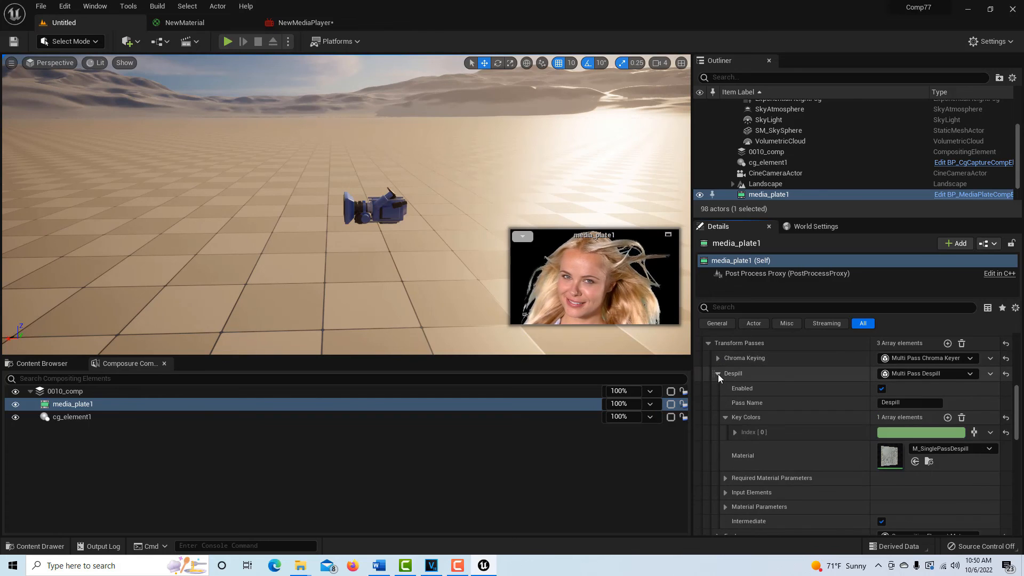
left_click(718, 374)
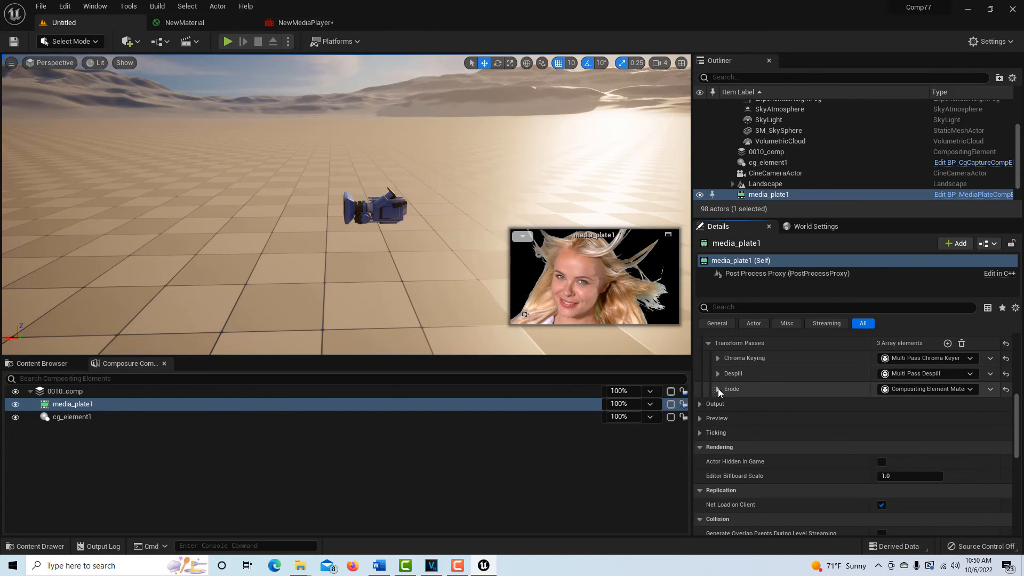
left_click(718, 388)
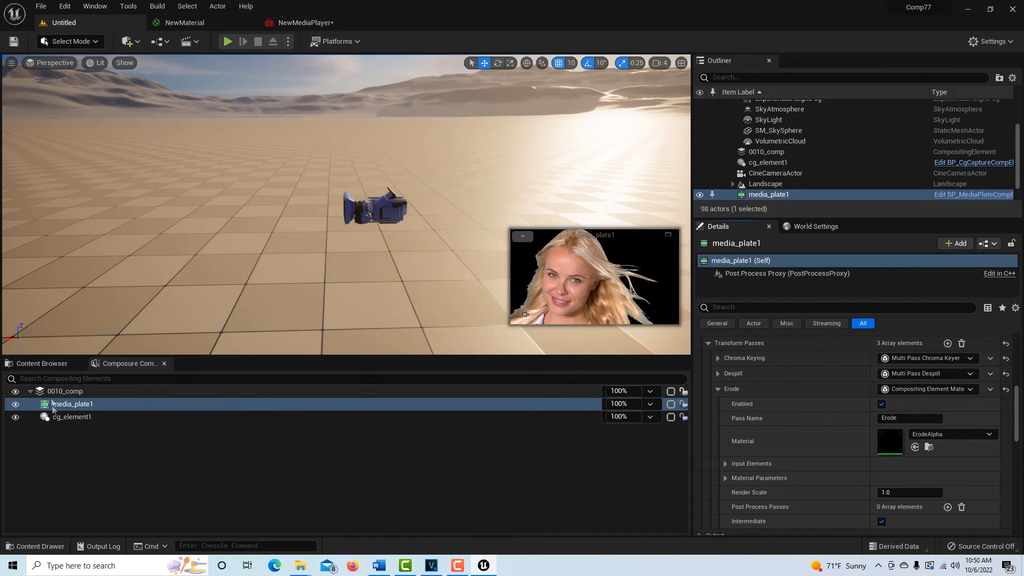
left_click(93, 393)
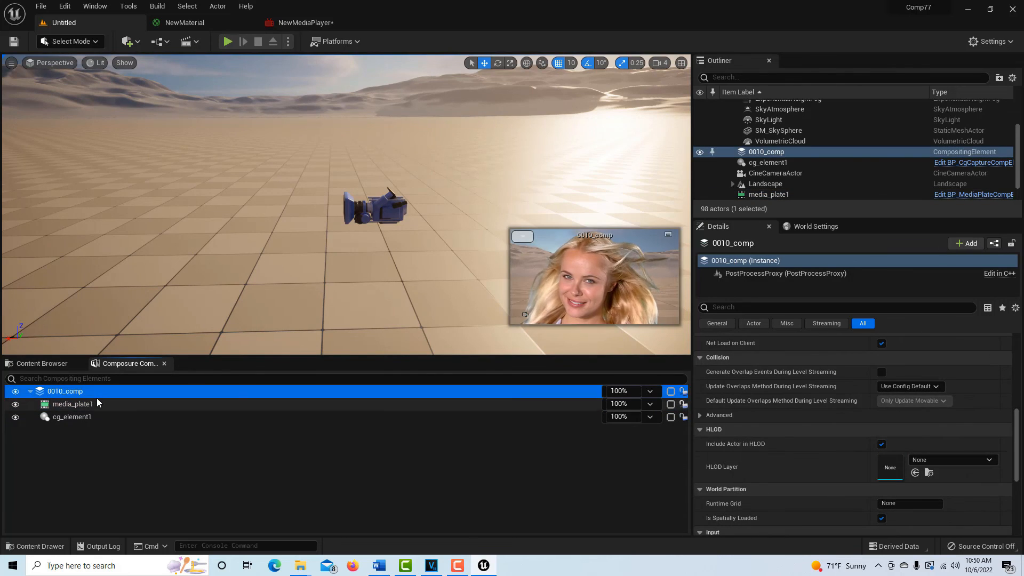